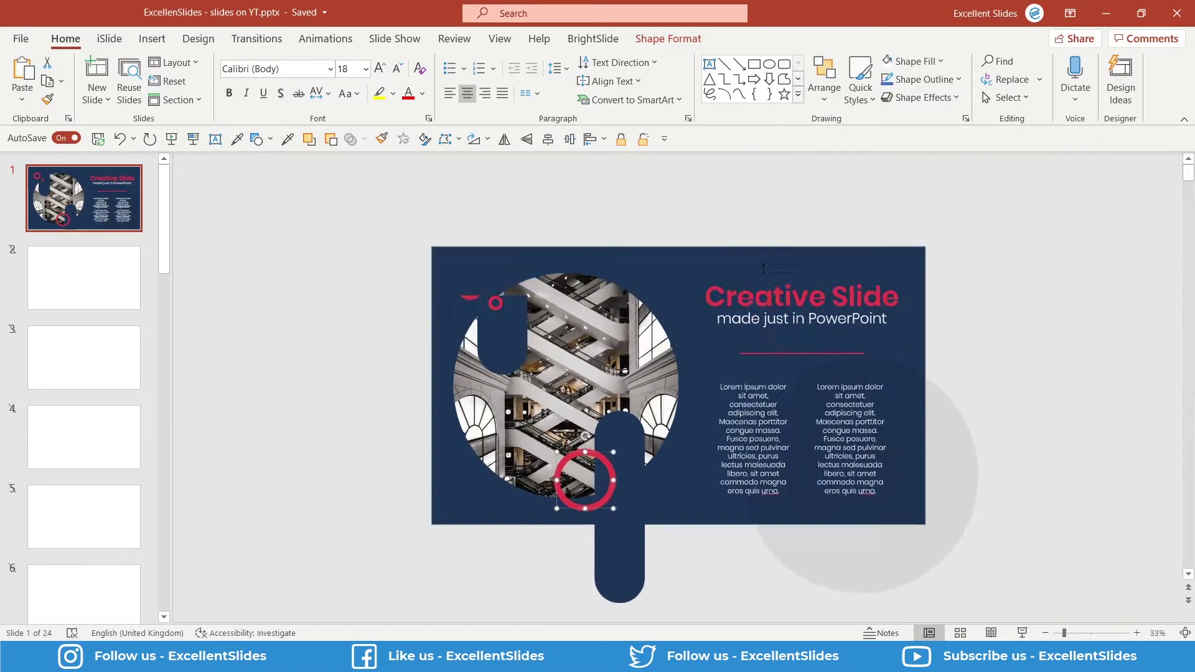
Step: Inspect slide 1's circular escalator picture and the navy rounded bar above it
click(731, 266)
ctrl+scroll(731, 266, up, 3)
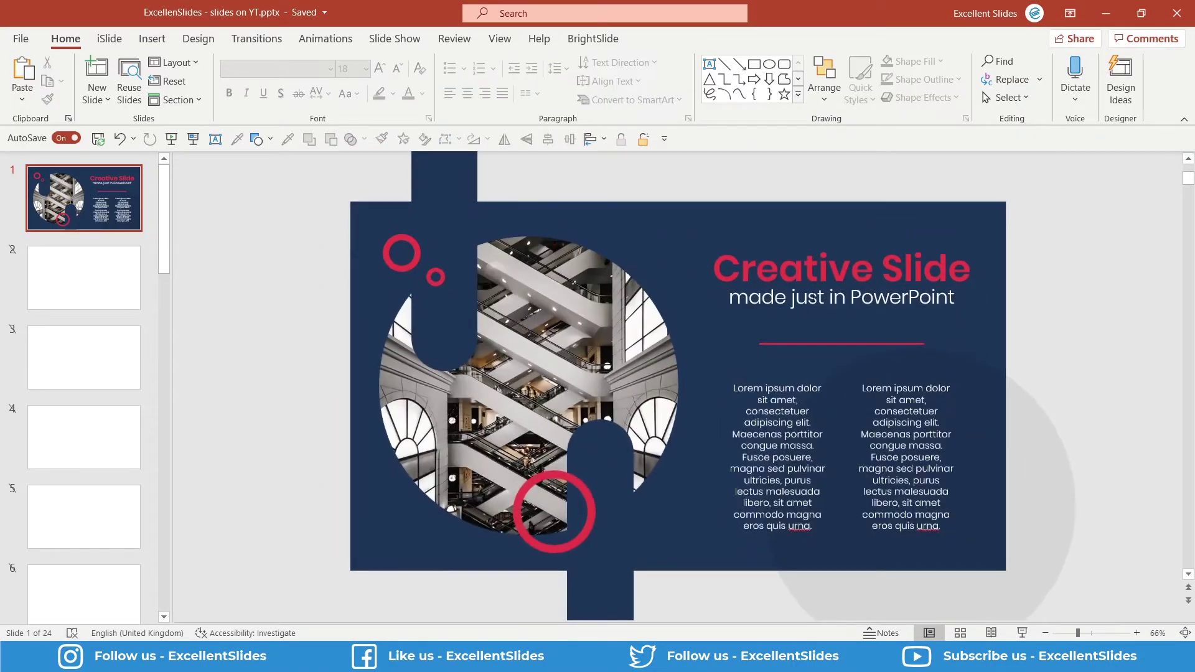
click(600, 359)
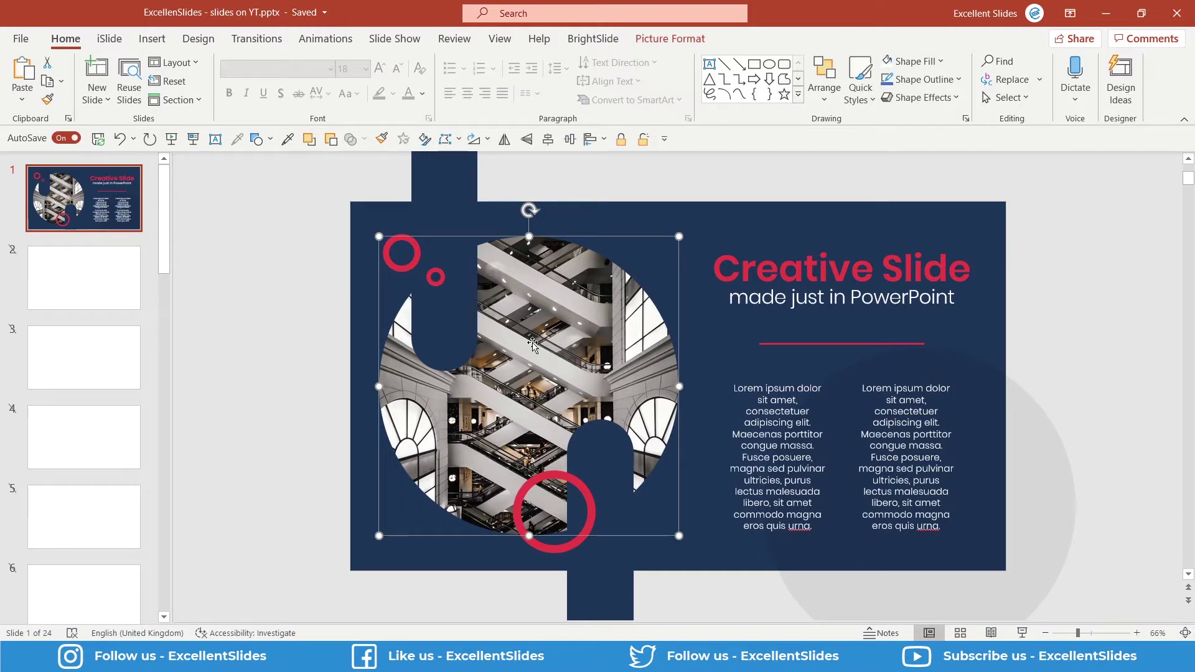
click(460, 208)
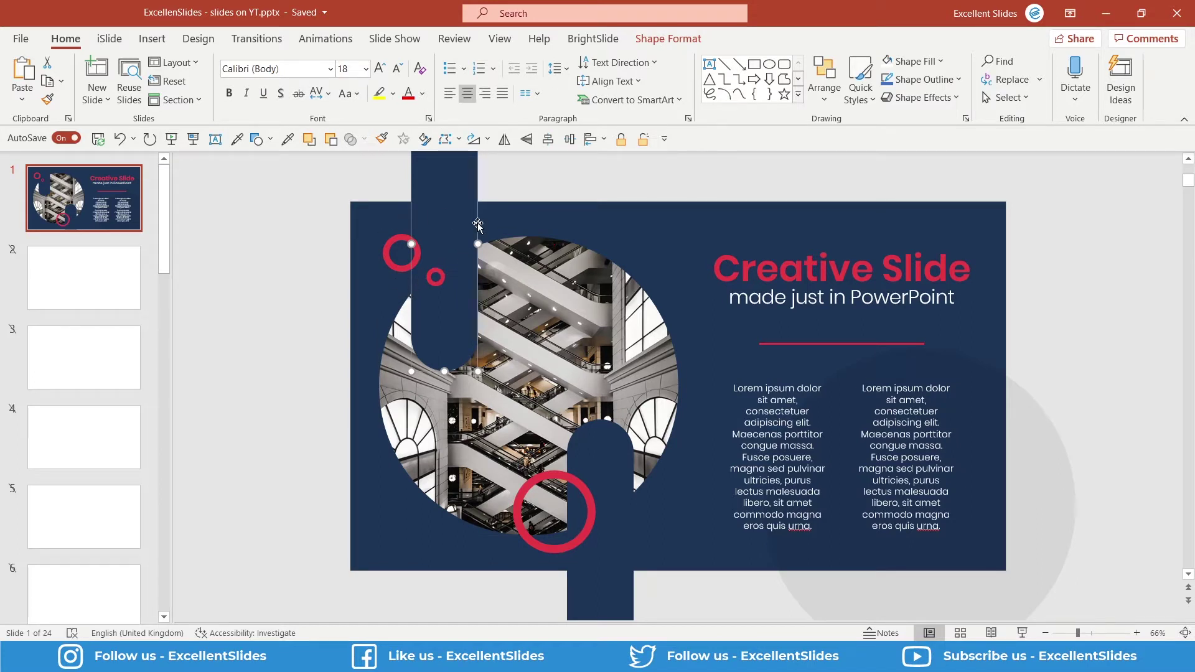
click(616, 193)
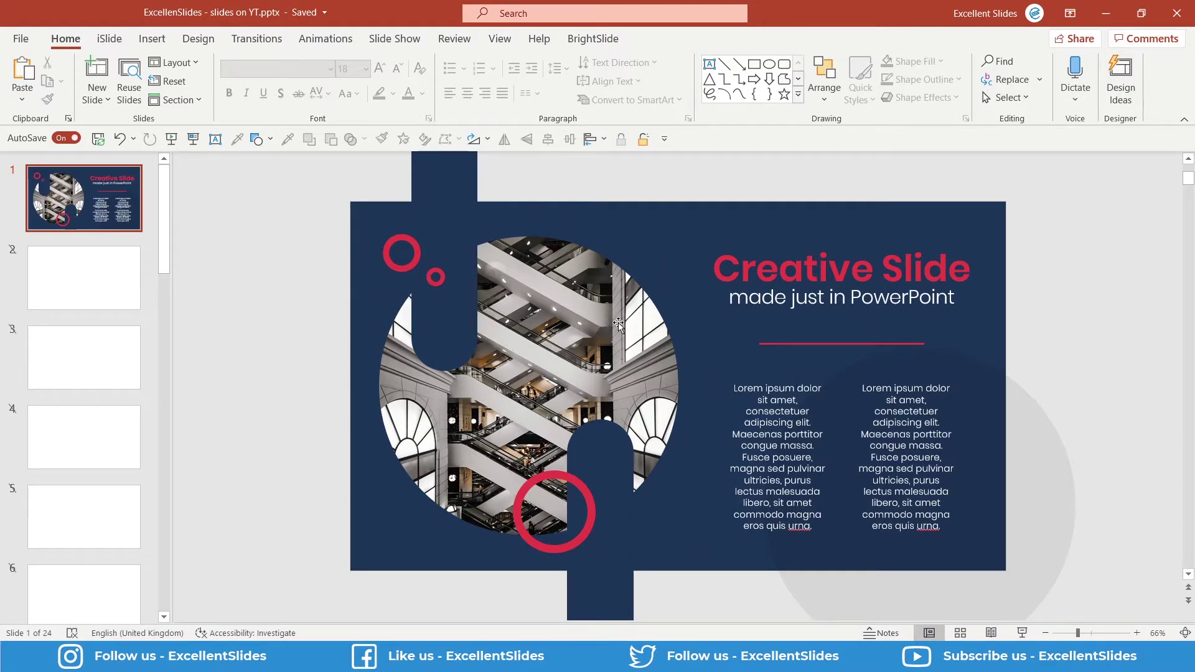
Step: Insert a new slide 2 after slide 1 and delete both of its placeholders
right_click(64, 243)
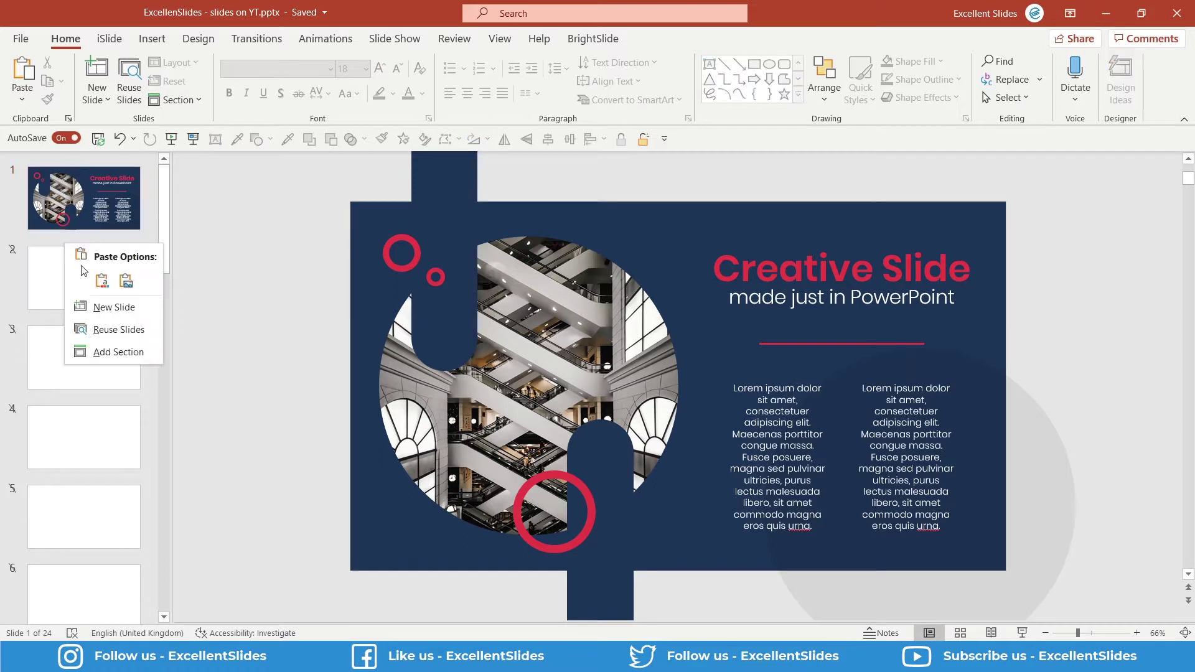
click(118, 308)
drag(328, 204, 1053, 564)
key(Delete)
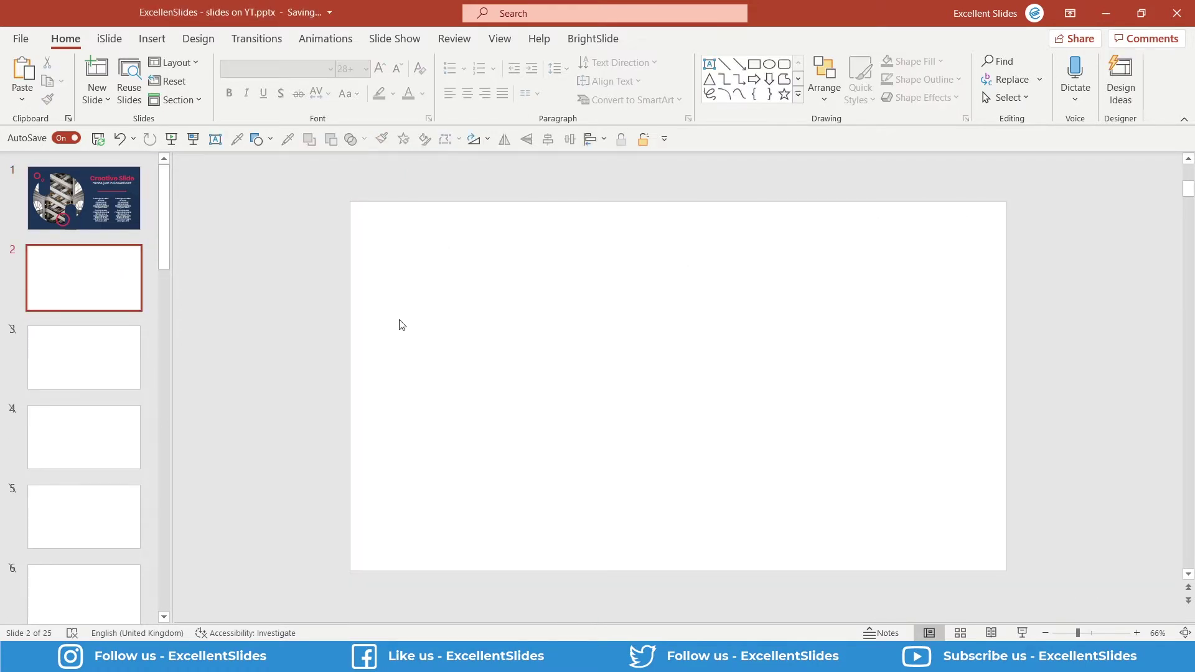
click(110, 212)
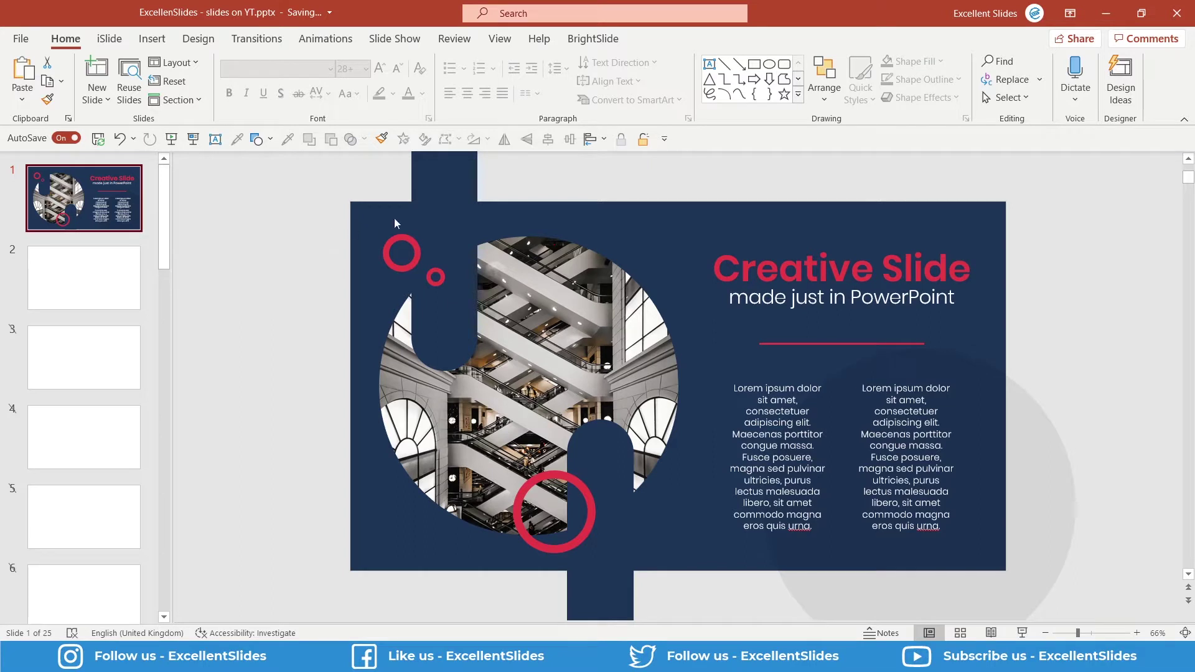
key(Down)
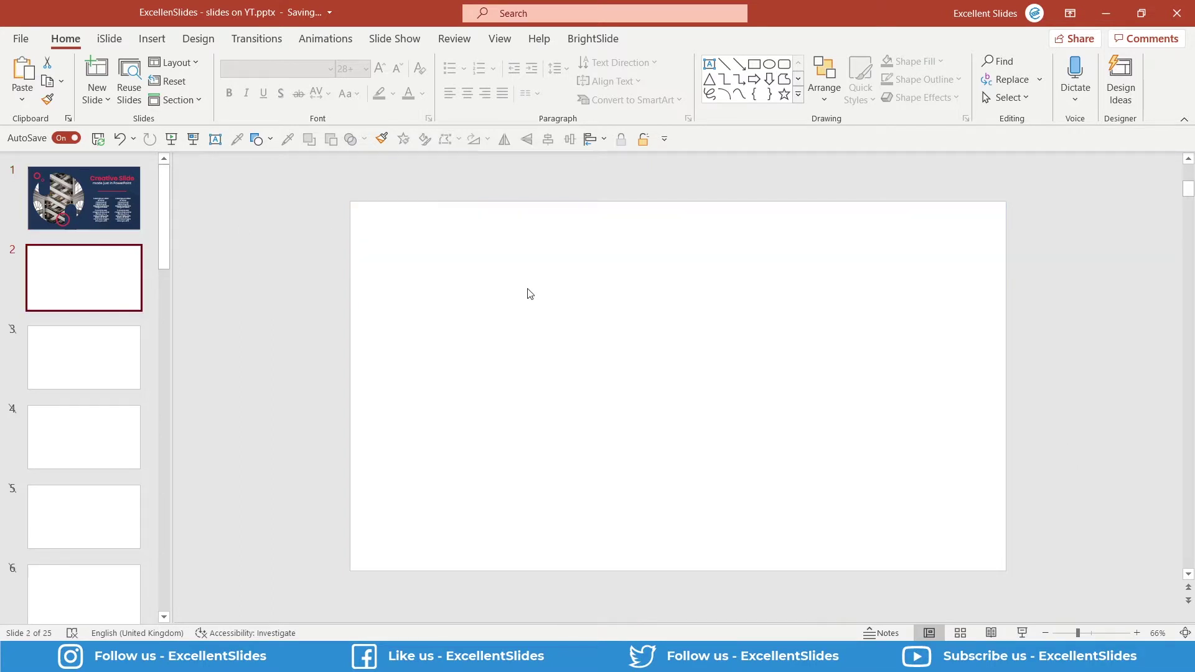
Step: Draw a test rectangle on slide 2, colour it with slide 1's navy, then delete it
click(269, 143)
click(301, 182)
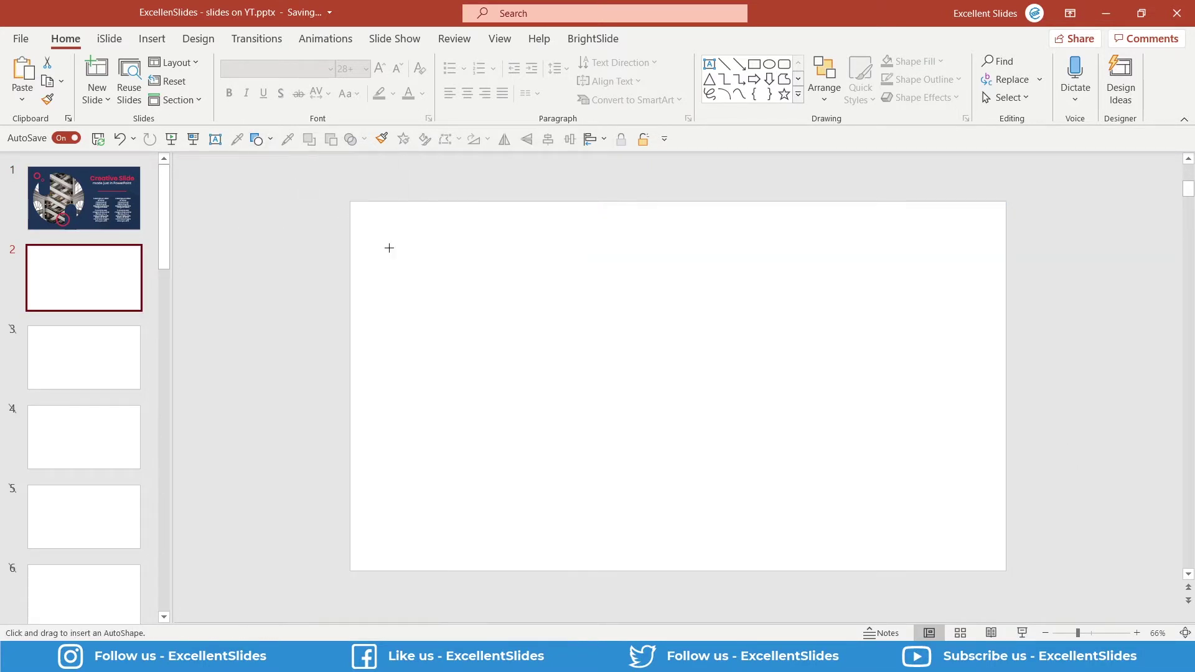
drag(351, 245, 606, 422)
drag(456, 307, 456, 270)
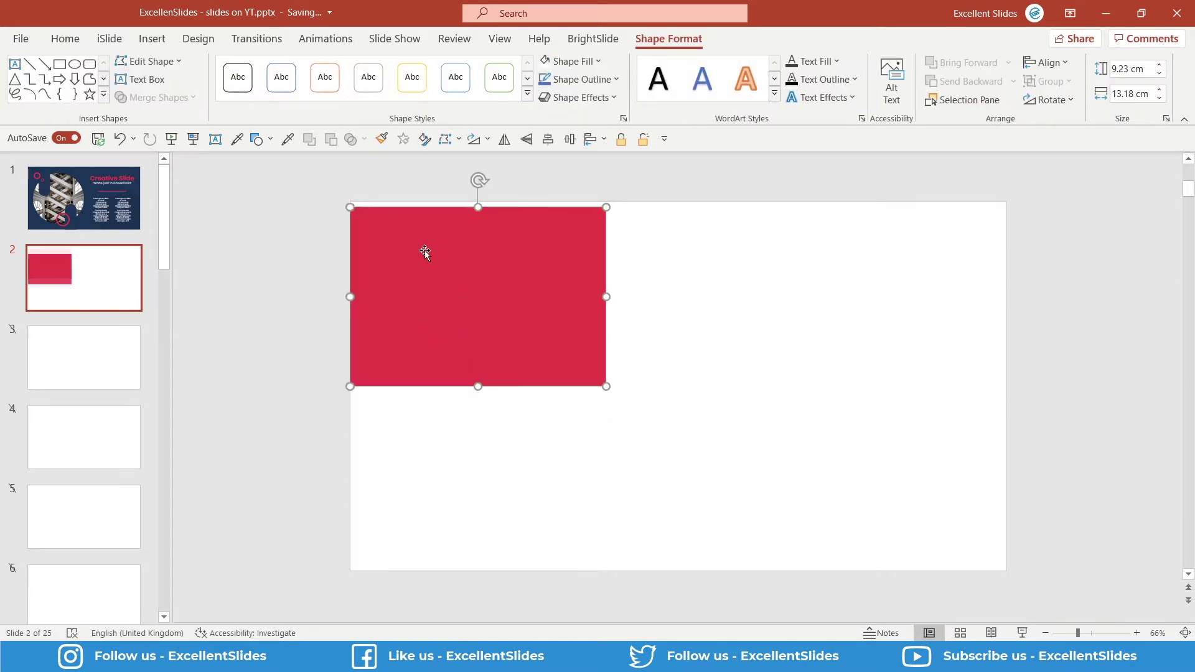
click(288, 139)
click(82, 175)
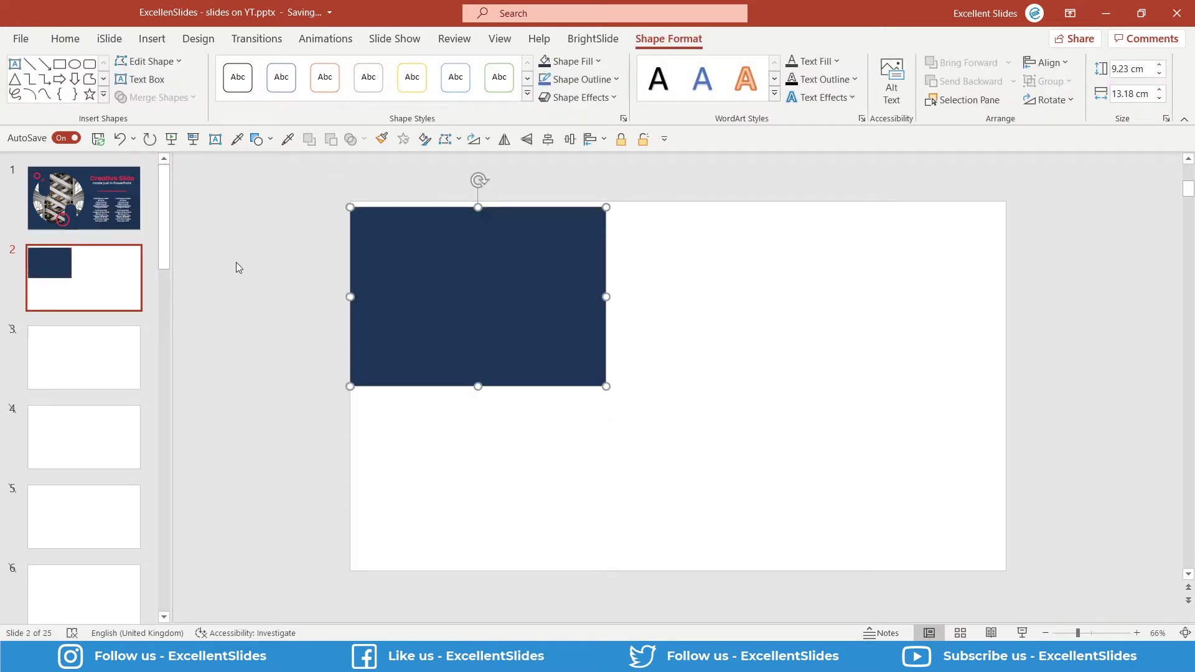
key(Delete)
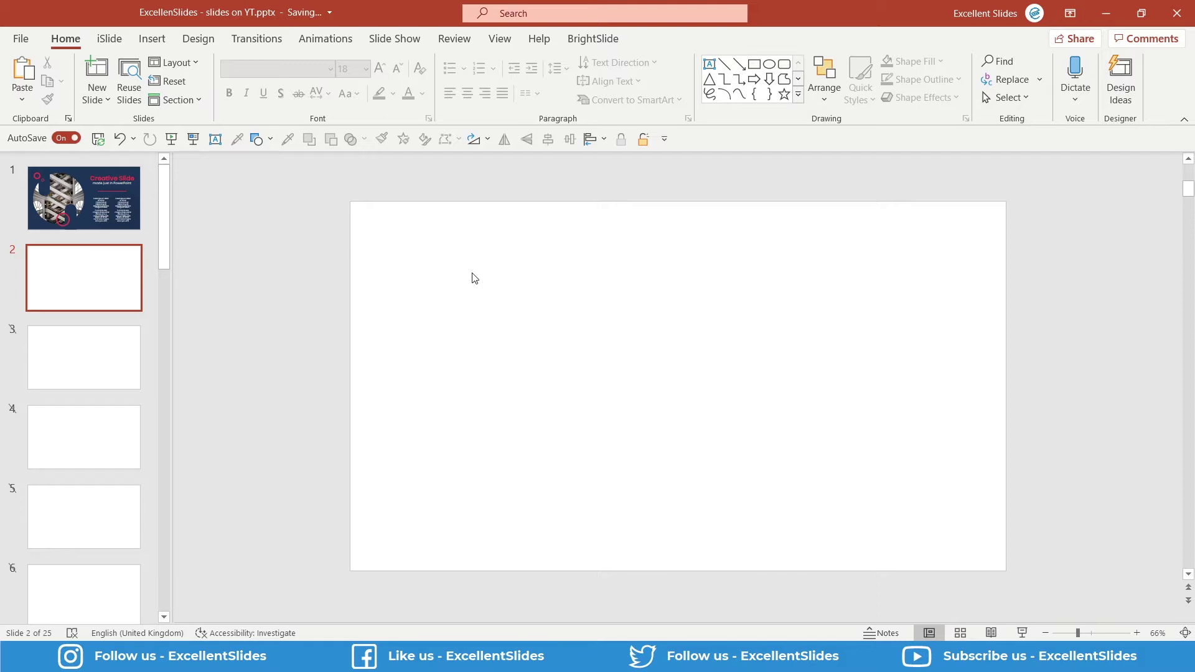
Step: Fill slide 2's background with the navy eyedropper-sampled from slide 1's thumbnail
right_click(463, 258)
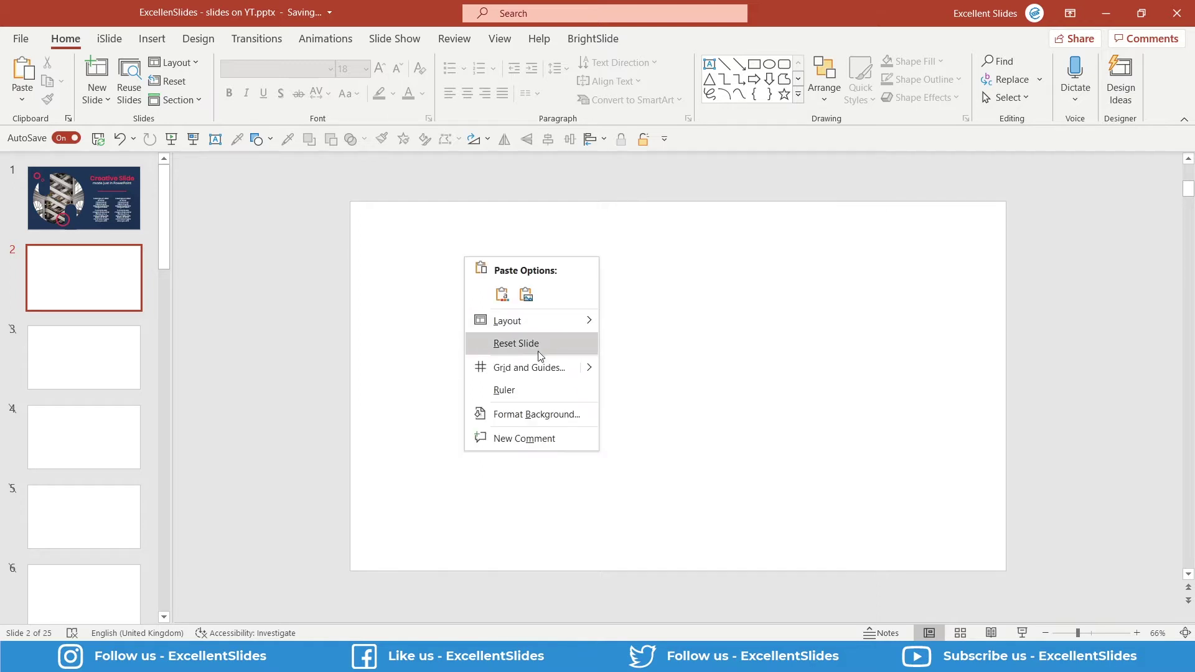
click(526, 414)
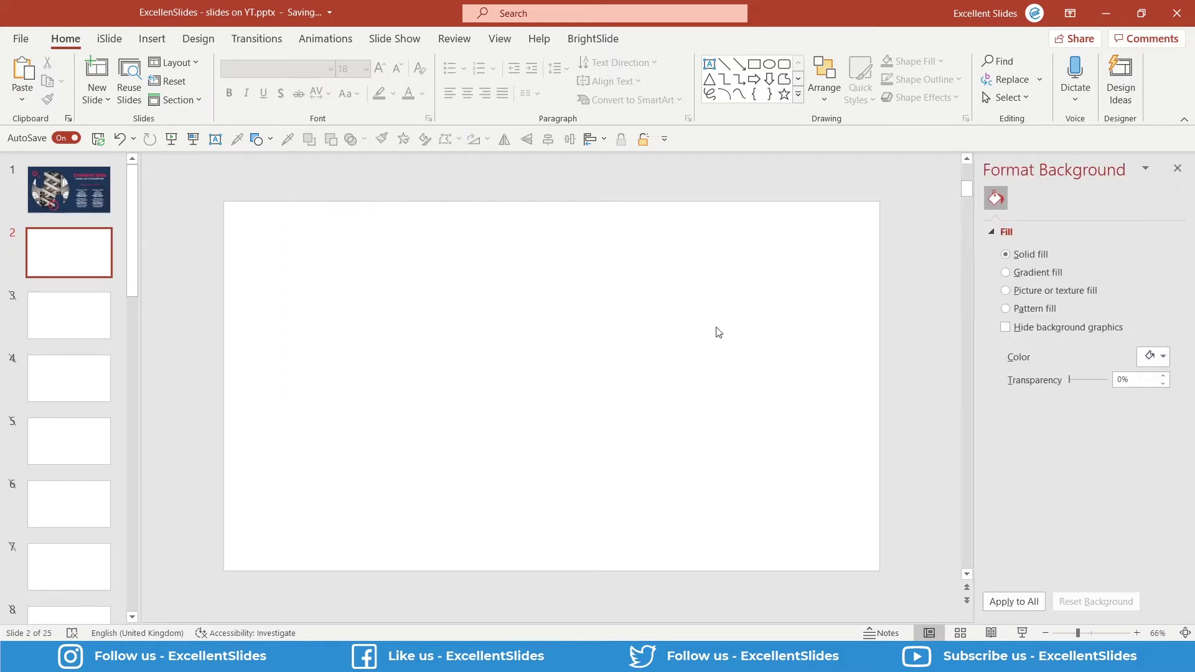
click(1153, 359)
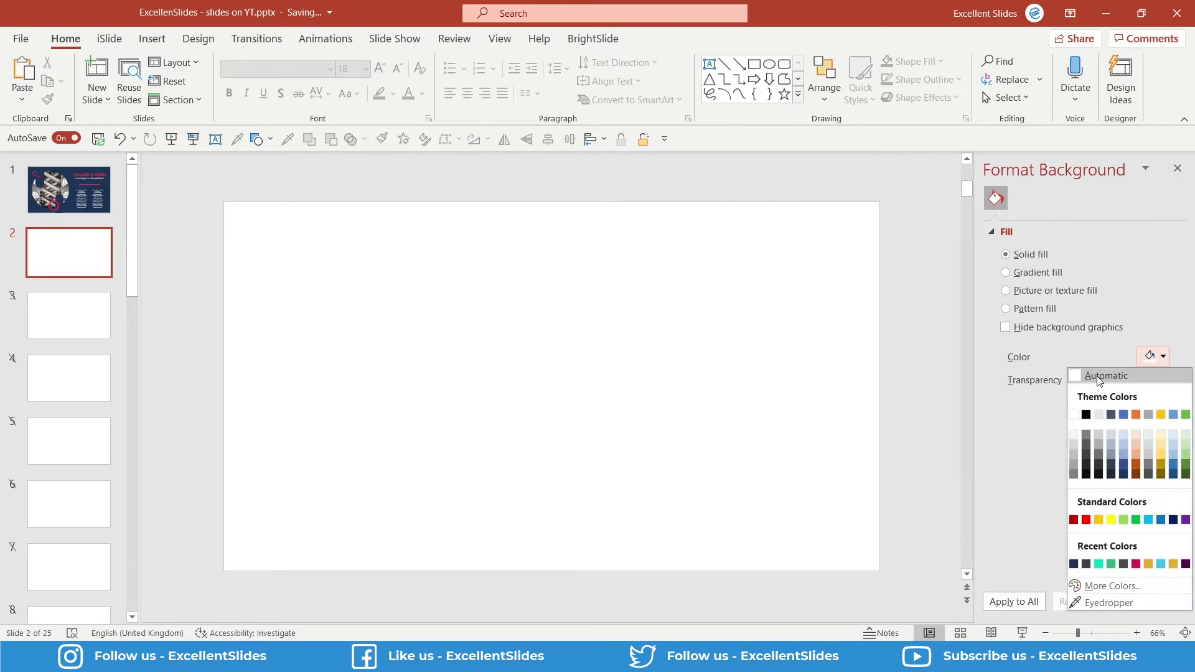
click(1086, 415)
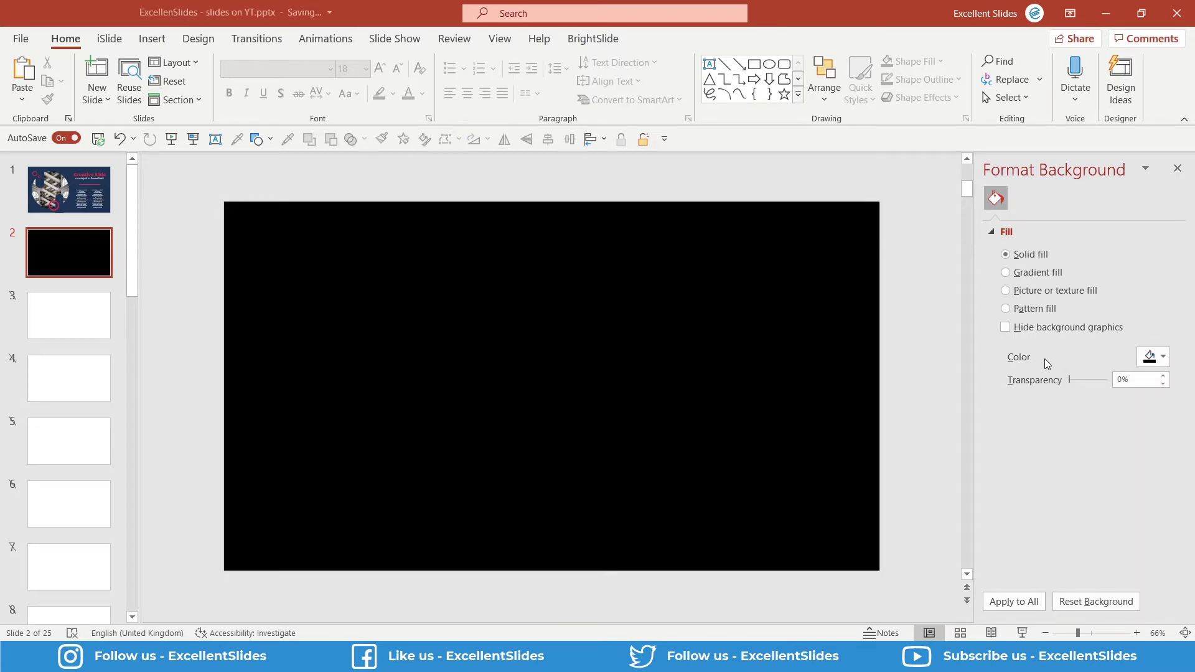
click(1147, 361)
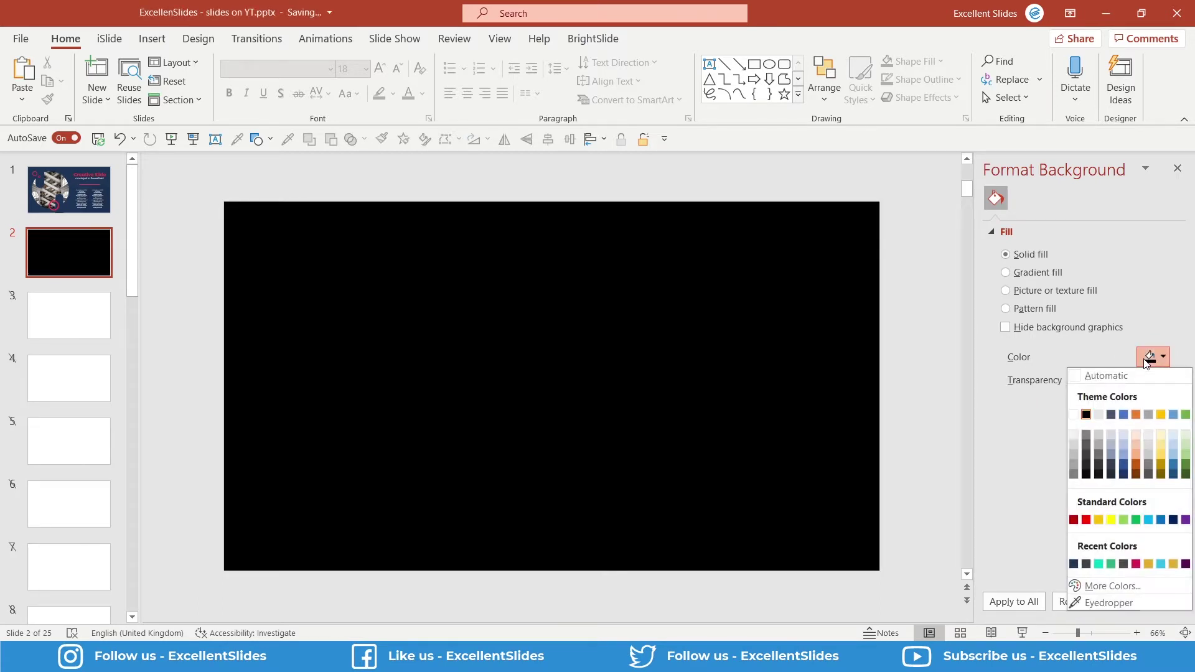
click(1108, 602)
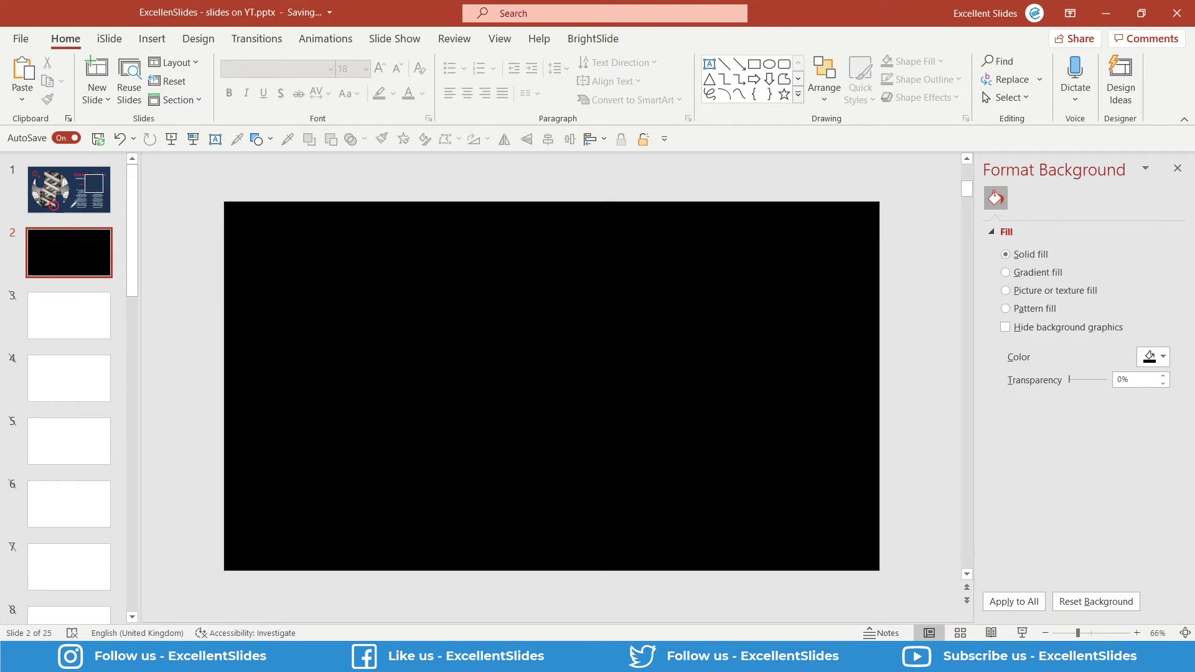
click(81, 198)
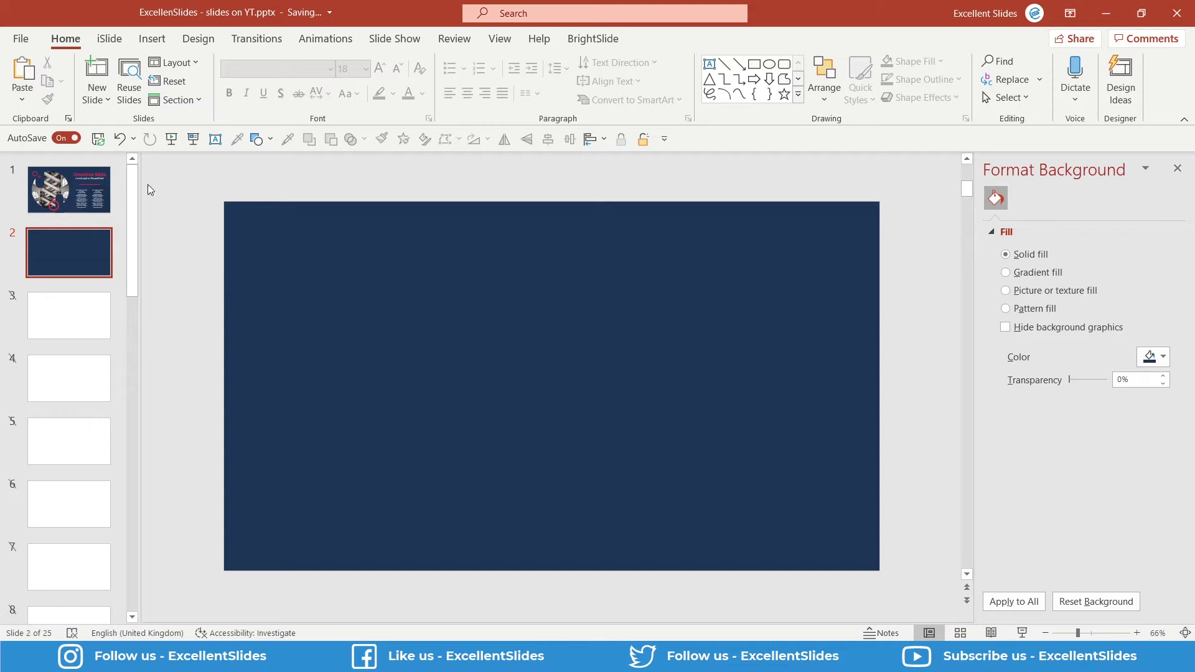
click(94, 187)
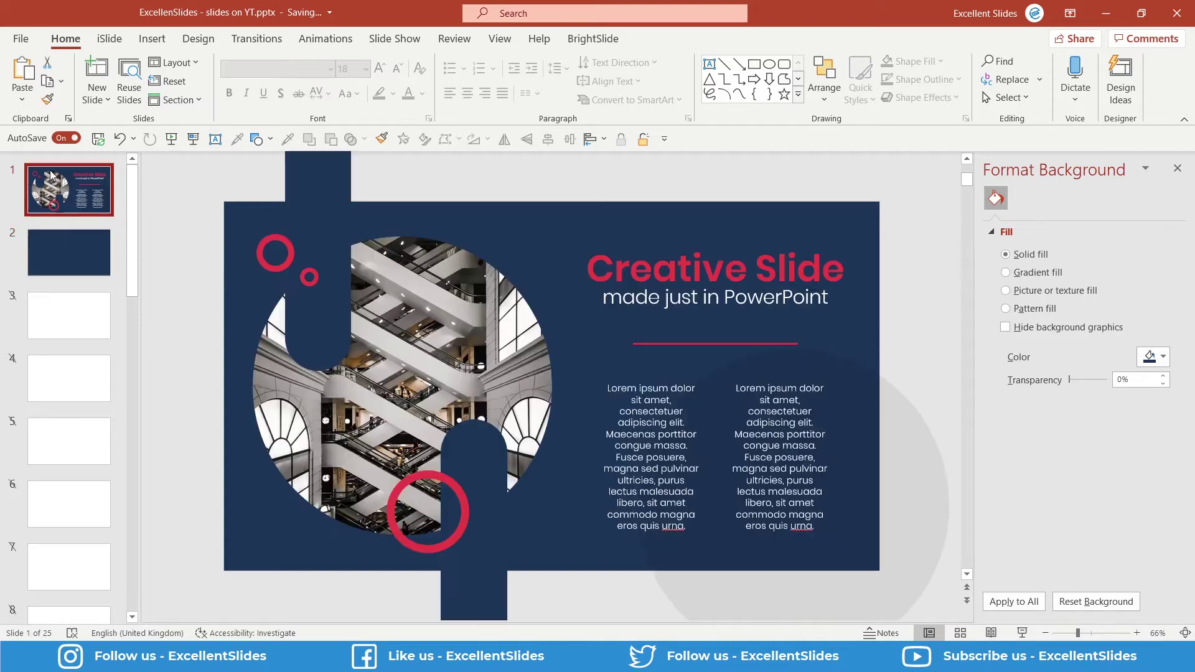
Step: Paste slide 1's circular escalator picture onto slide 2 and reset it to its original square
click(422, 288)
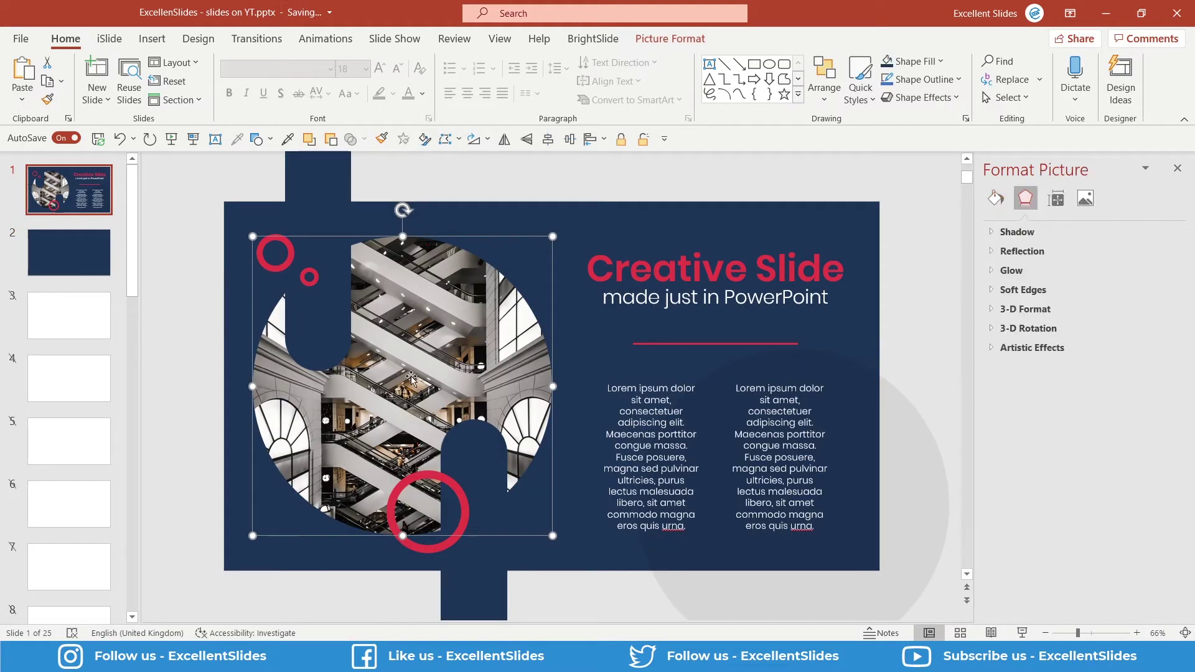
click(80, 246)
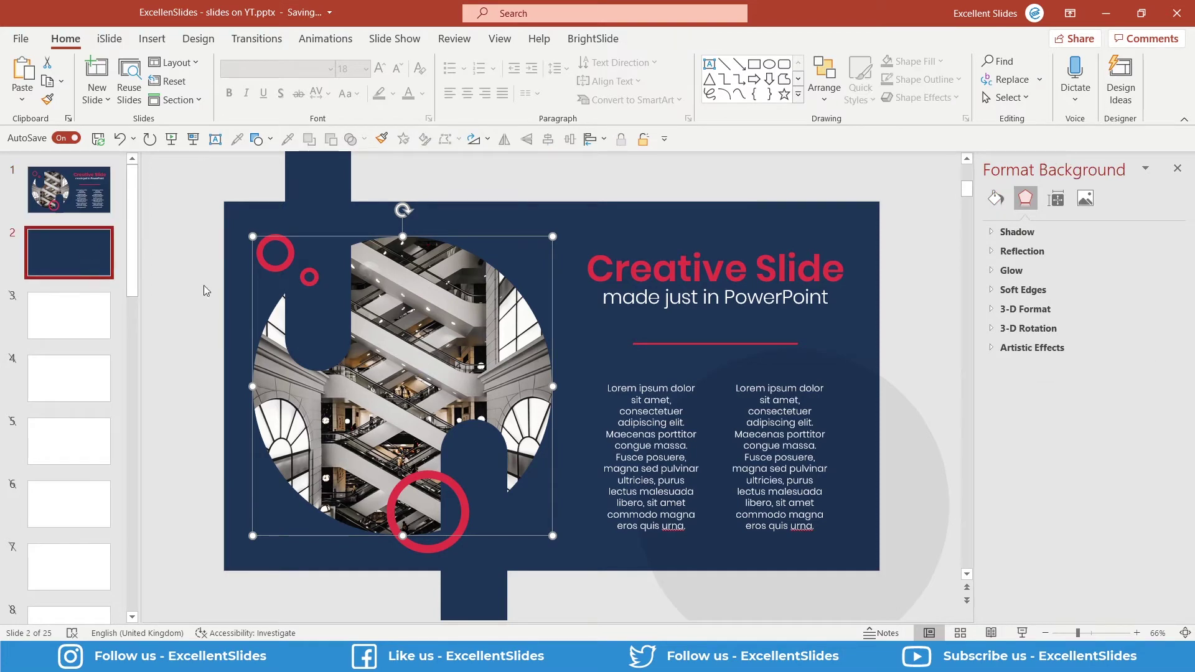
key(ctrl+v)
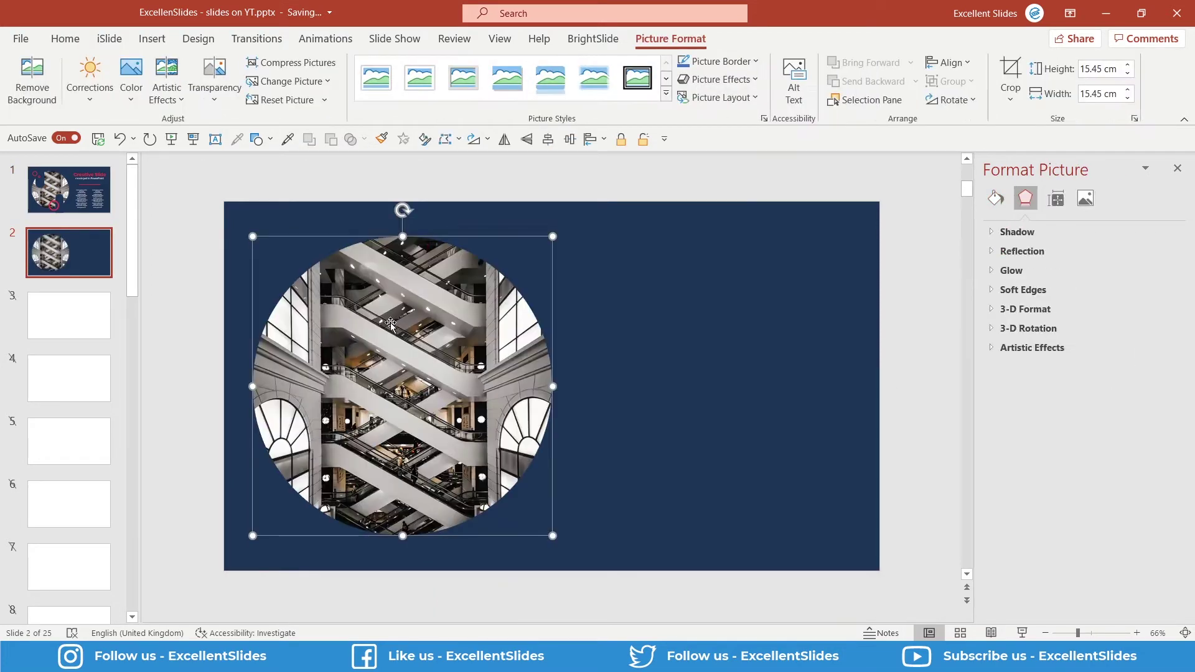
click(325, 101)
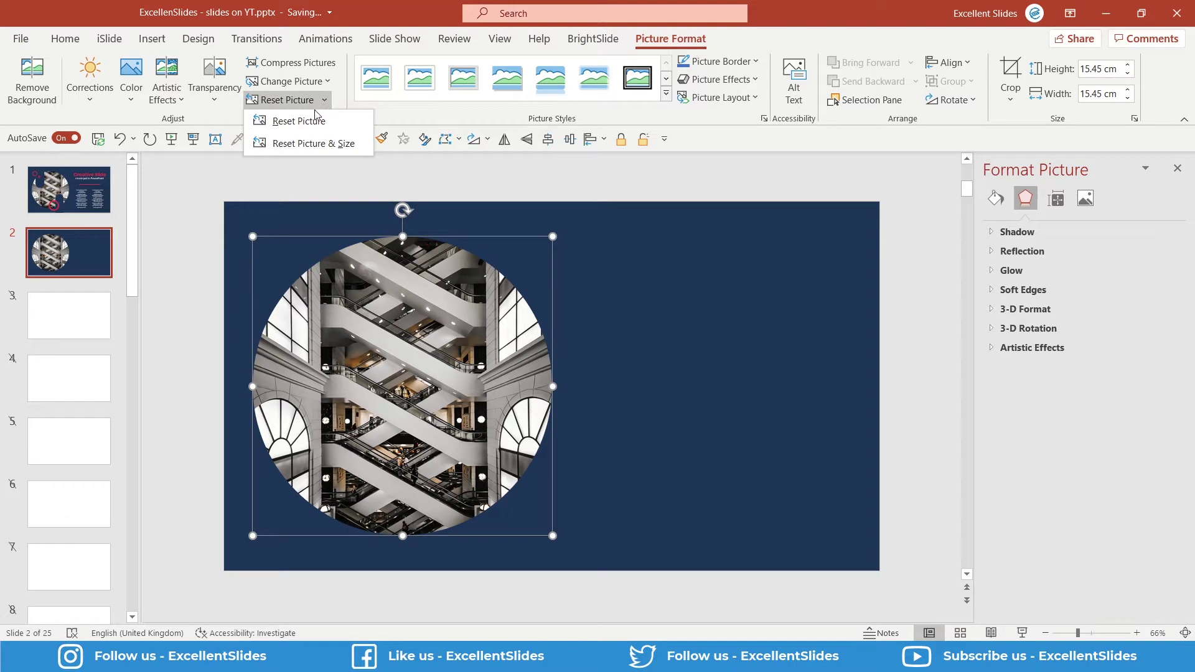
click(313, 122)
click(312, 163)
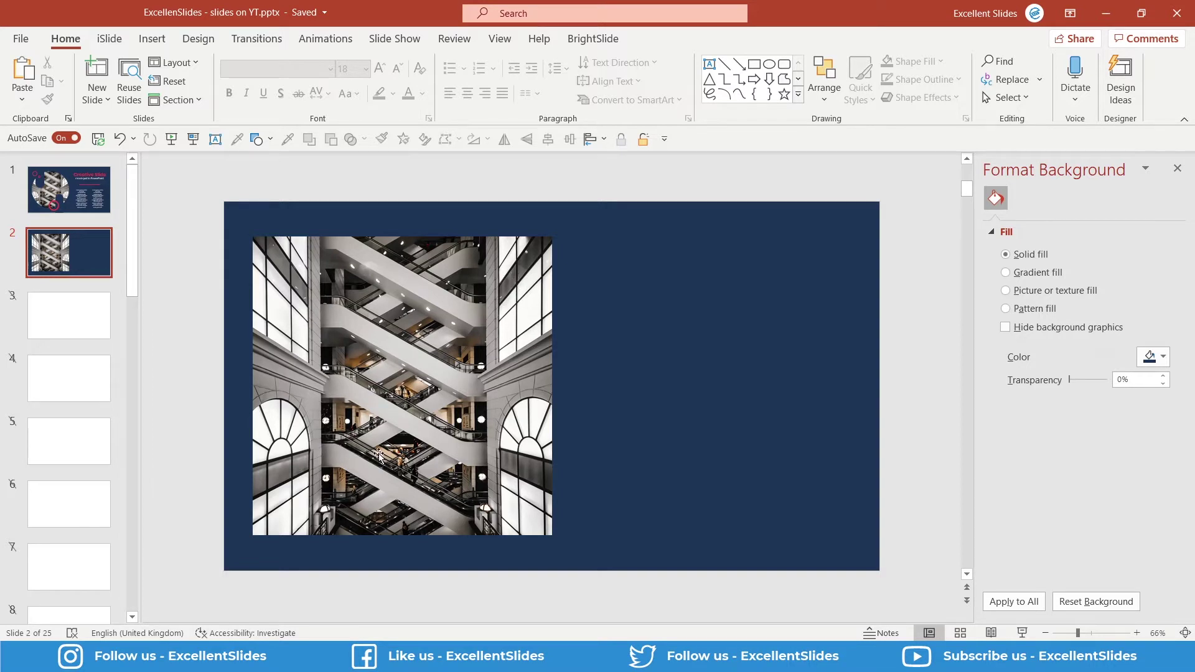
scroll(286, 263, up, 1)
Step: Draw a circle about 15.41 cm across, fill it green, and align it over the escalator picture
click(267, 140)
click(315, 184)
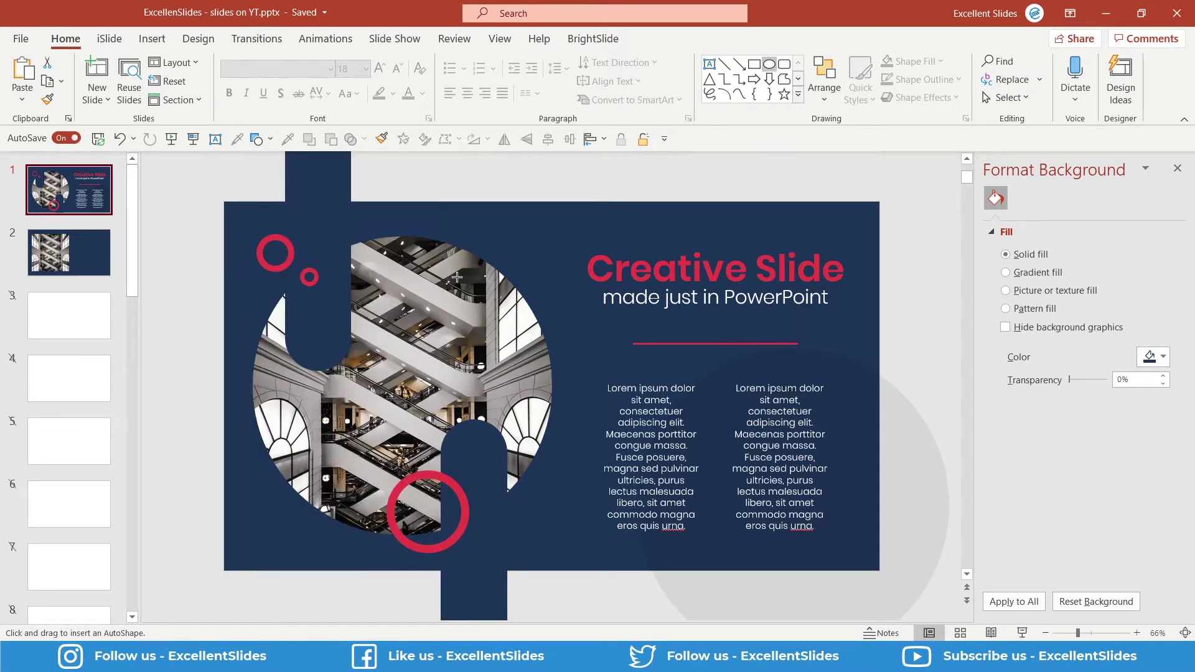
drag(490, 215, 581, 346)
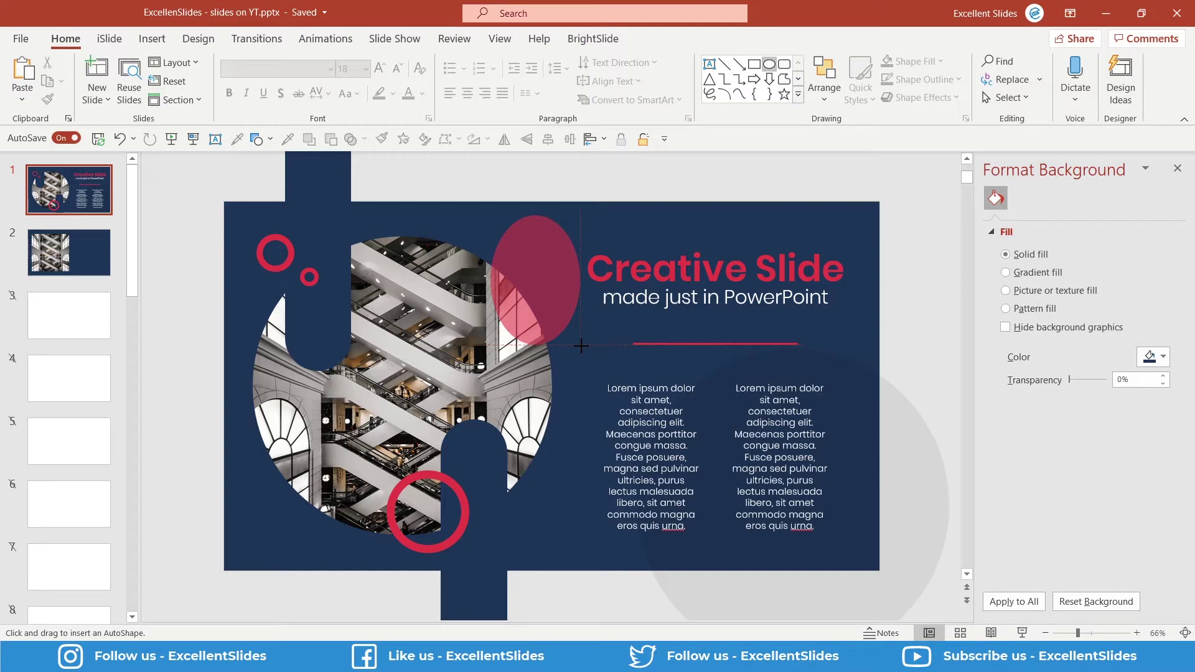
drag(581, 345, 345, 413)
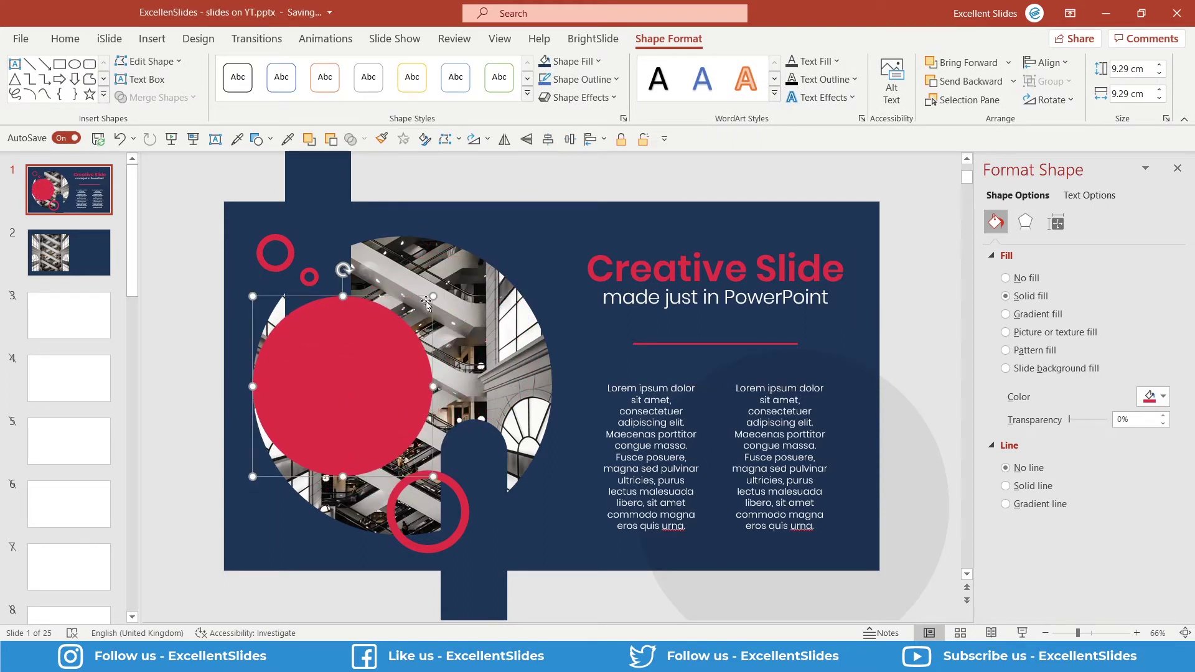
drag(433, 296, 482, 247)
drag(375, 313, 381, 338)
click(597, 61)
click(656, 102)
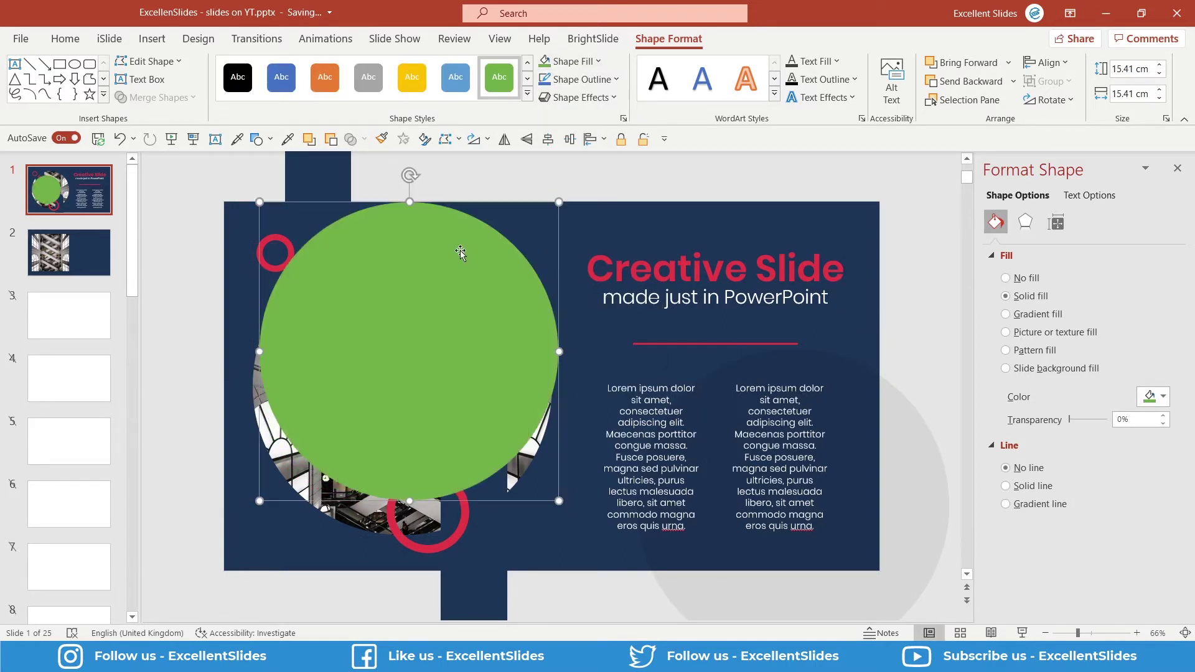
drag(461, 254, 454, 285)
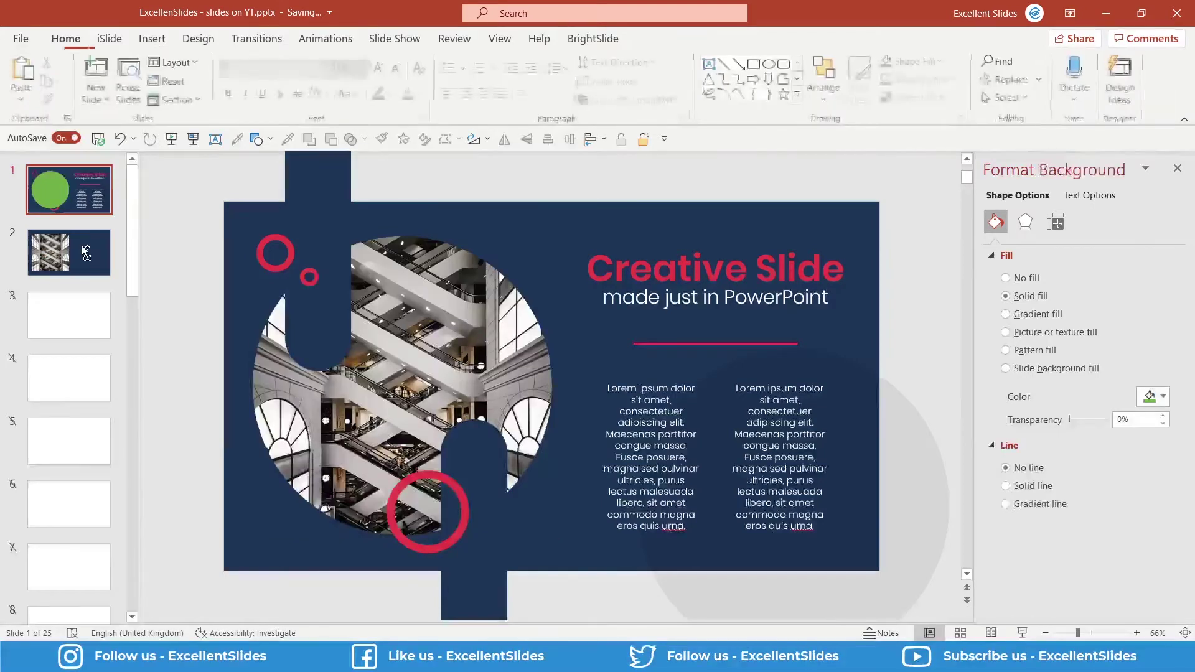
Step: Paste the green circle on slide 2, align it with the photo, and intersect the two
click(81, 245)
key(ctrl+v)
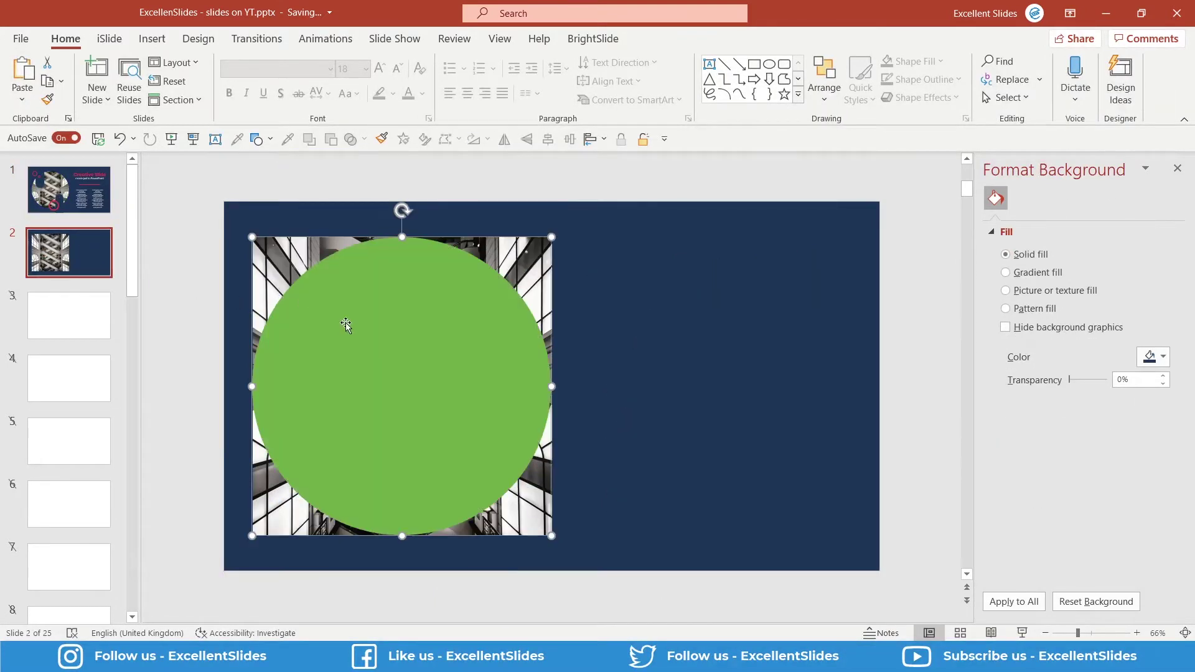
click(601, 183)
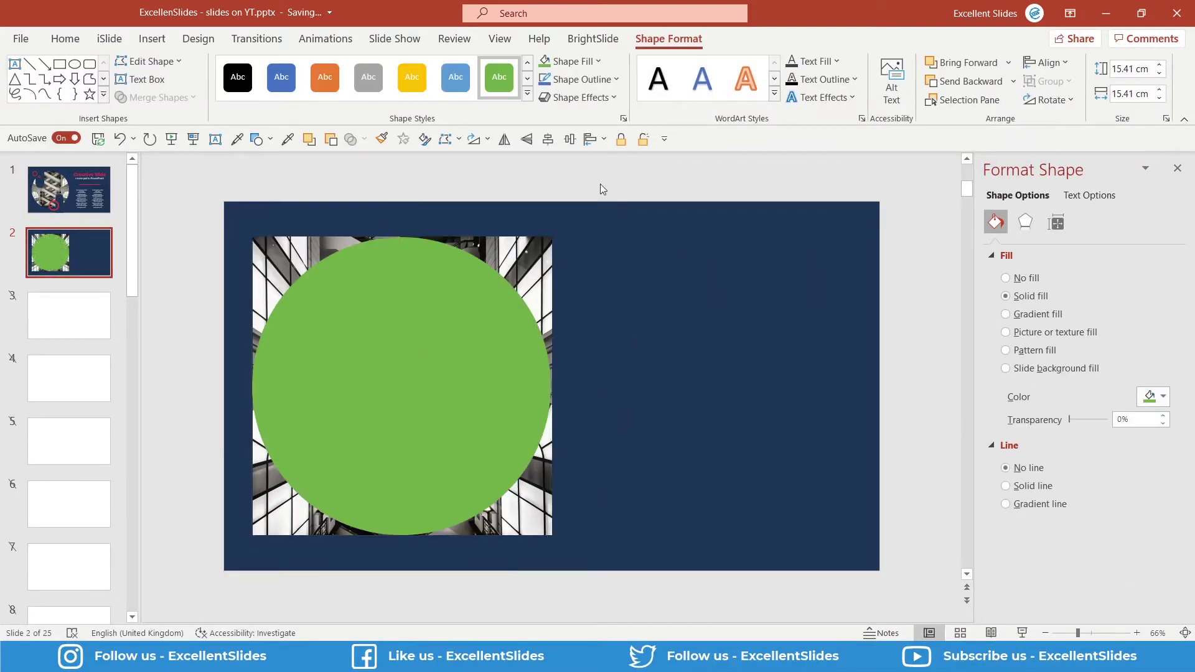
drag(609, 175, 194, 592)
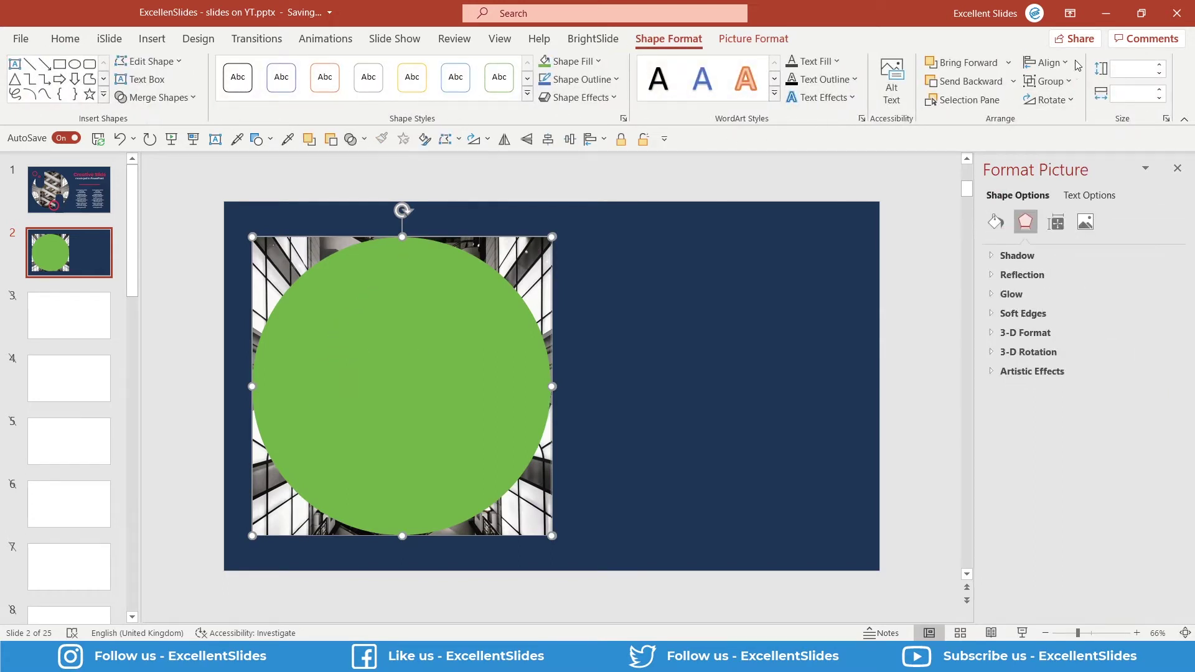
click(548, 139)
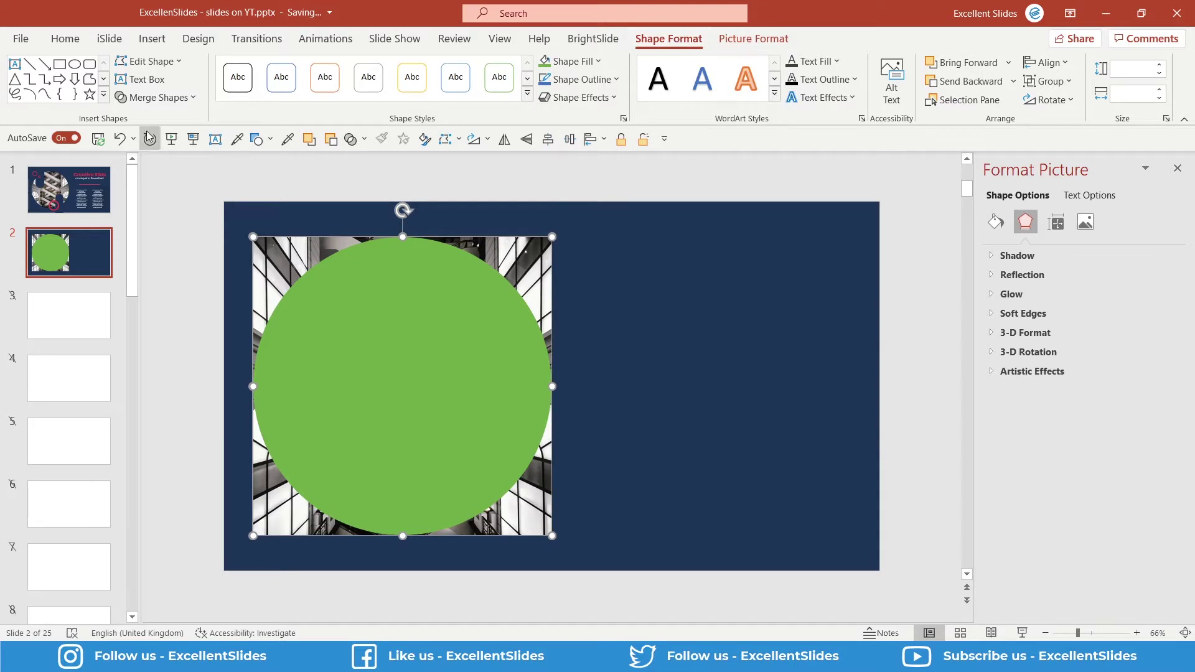
click(168, 101)
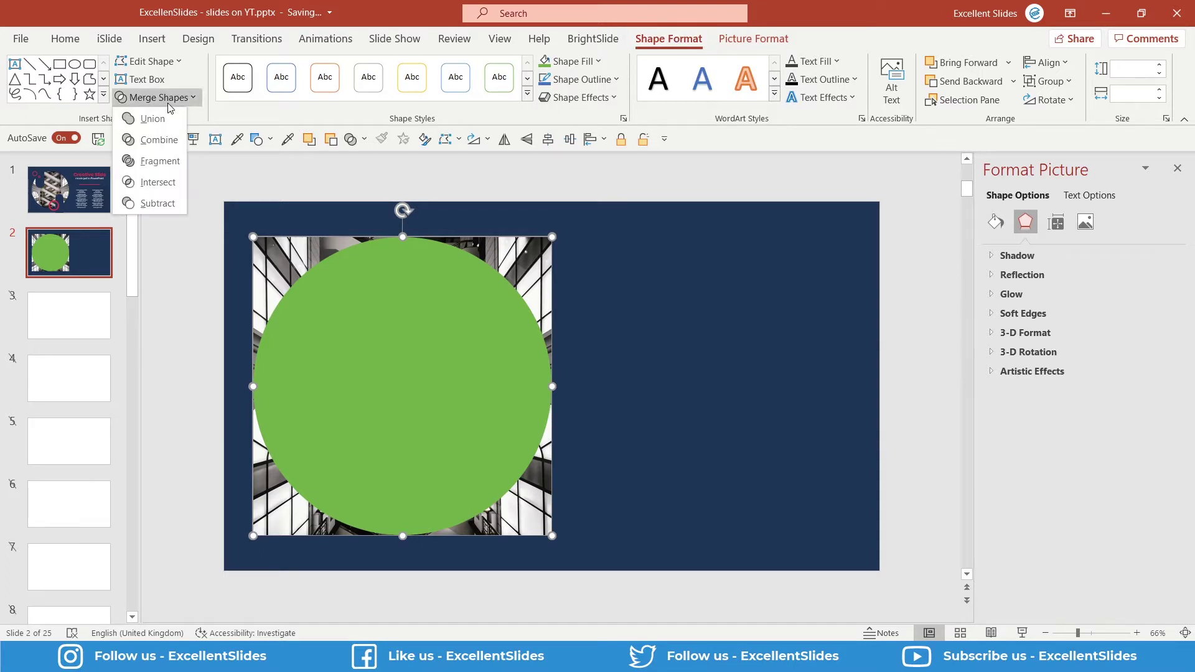
click(159, 185)
click(179, 181)
Step: Undo the merge and reposition the green circle over the photo
click(402, 350)
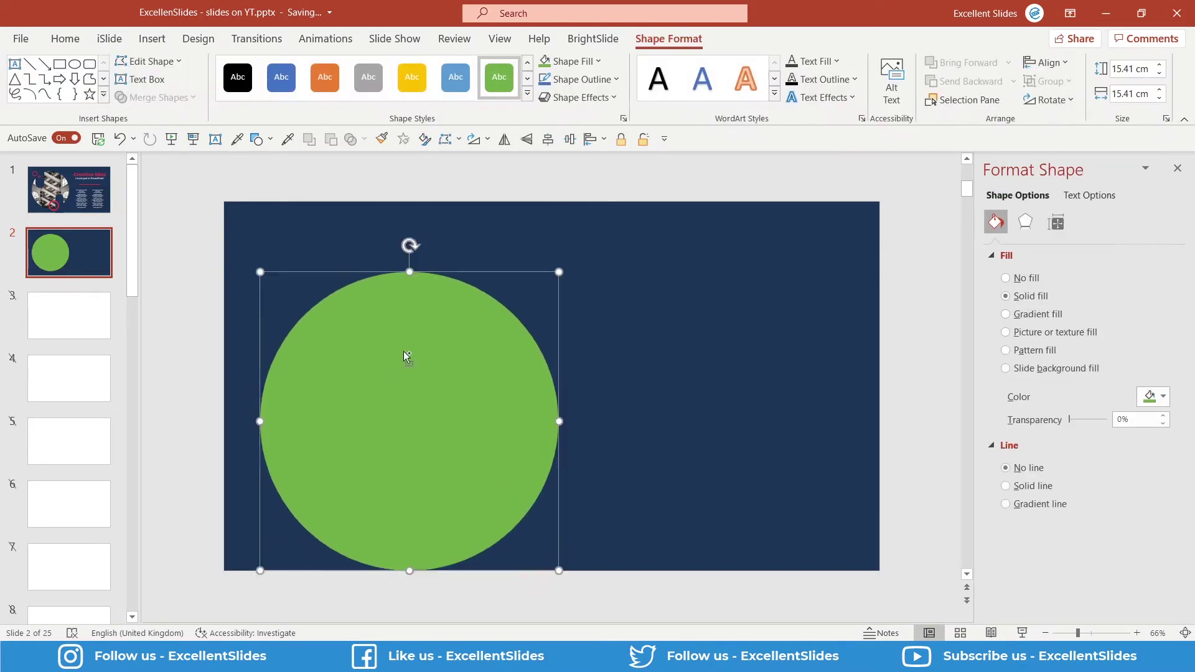
key(ctrl+z)
click(619, 185)
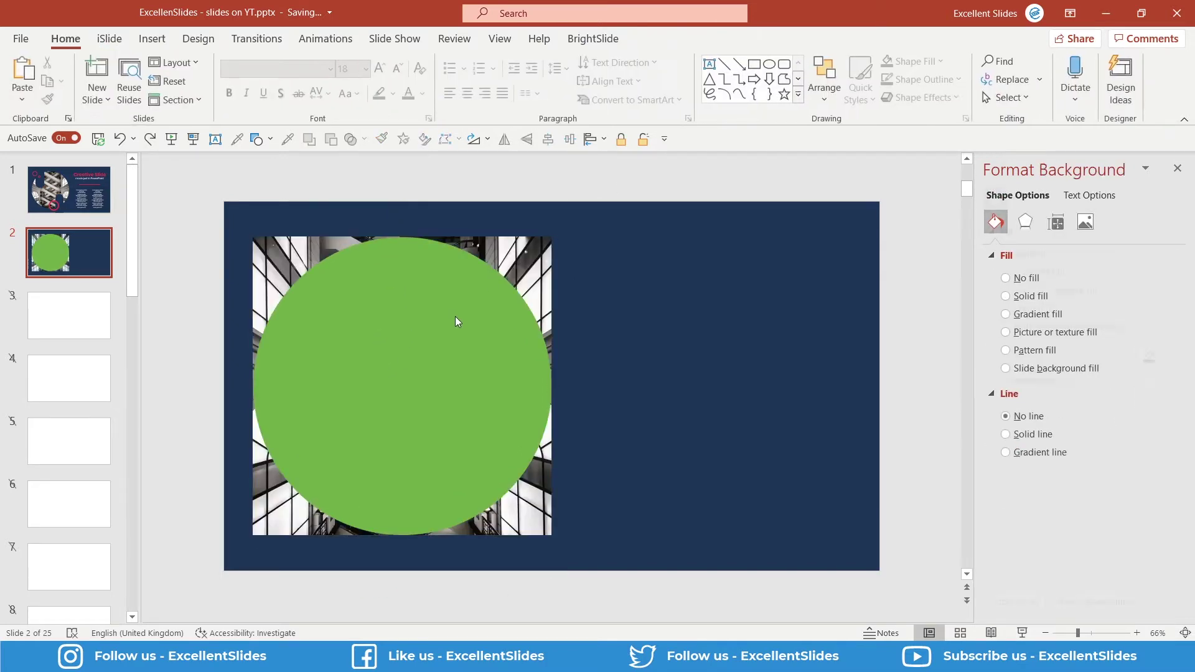
click(541, 252)
drag(548, 239, 549, 239)
click(554, 188)
Step: Select the photo then the circle and Intersect them to crop the photo into a circle
click(526, 237)
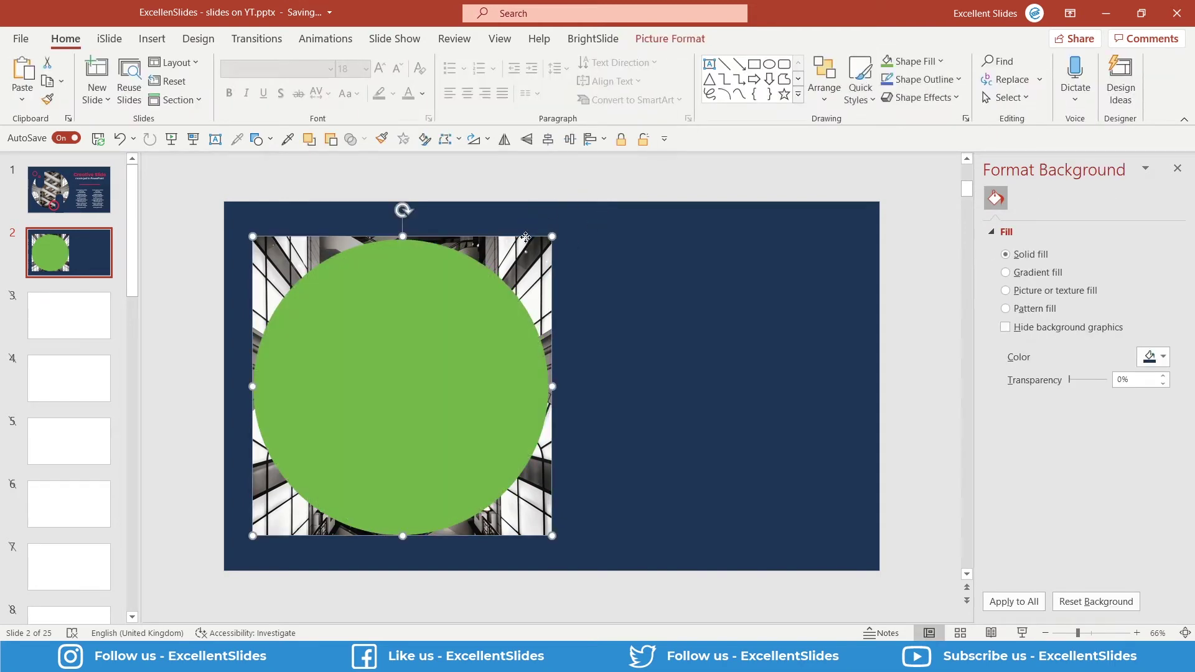
shift+click(413, 310)
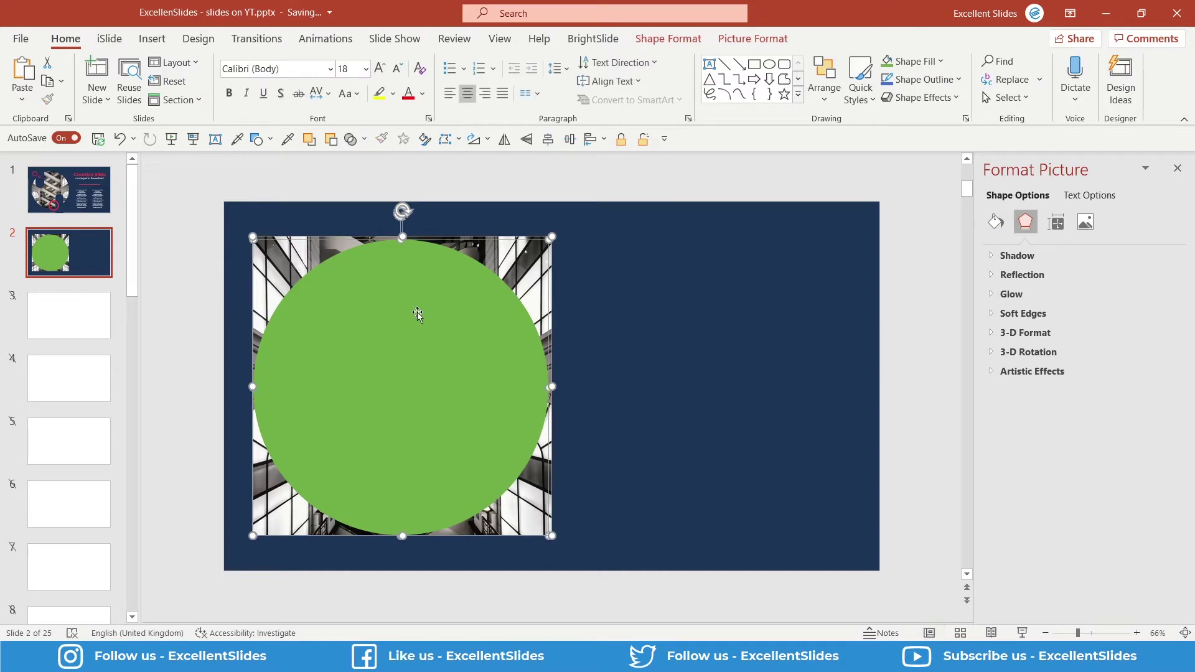
click(668, 38)
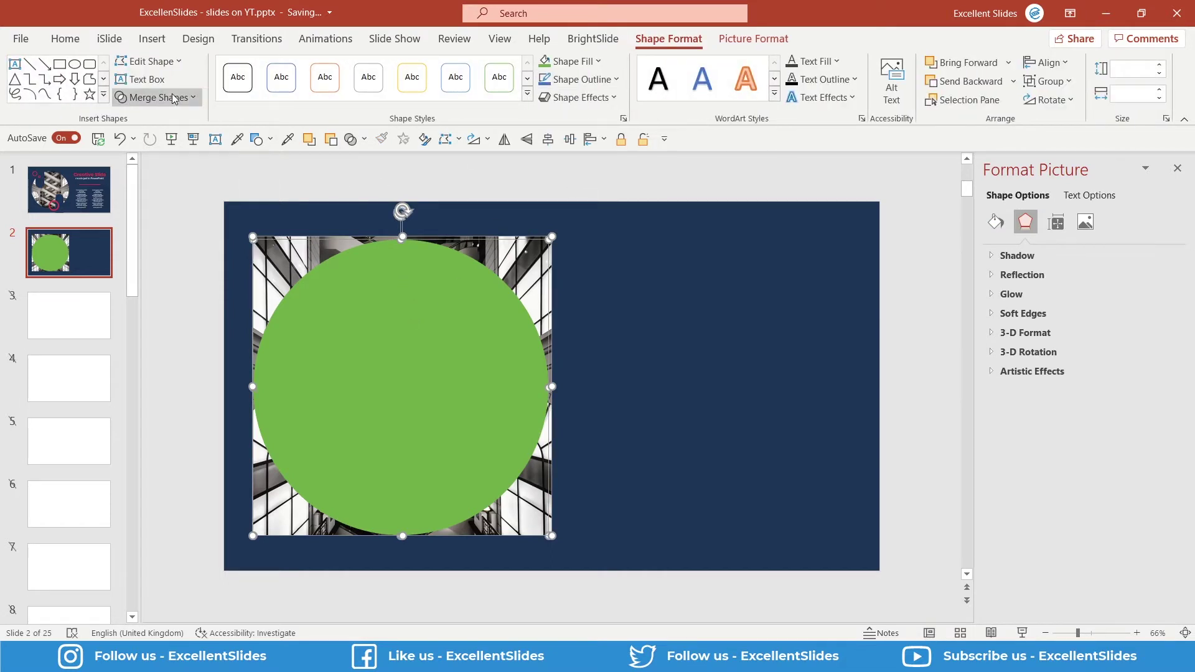
click(156, 97)
click(162, 178)
click(310, 181)
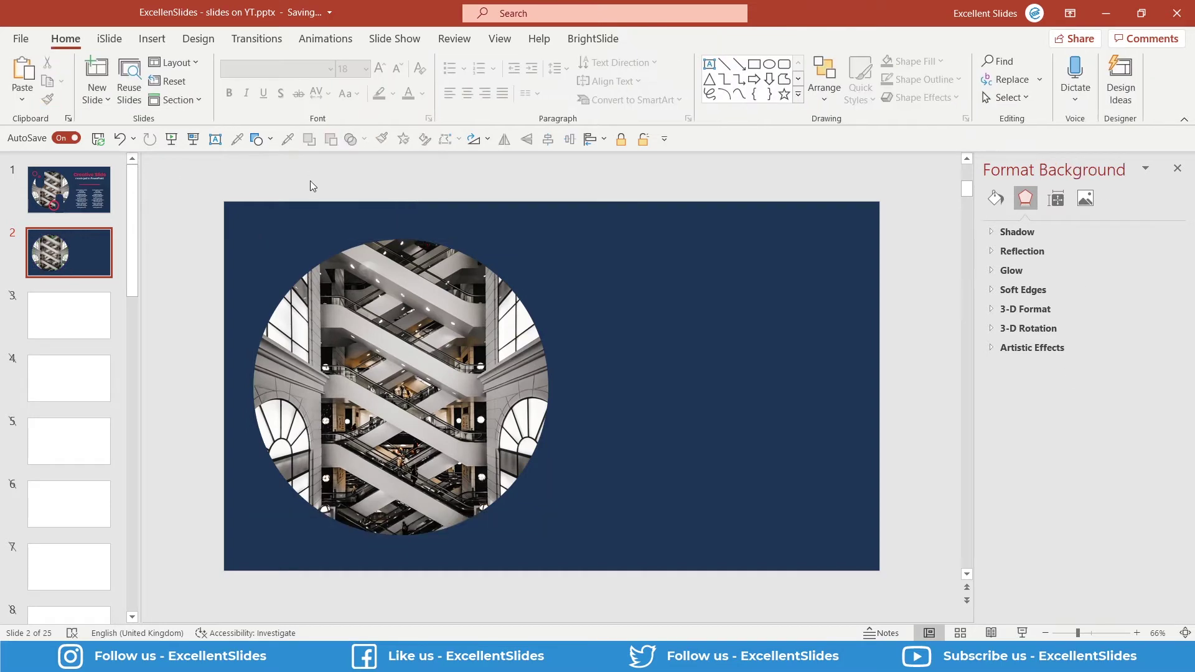
click(396, 315)
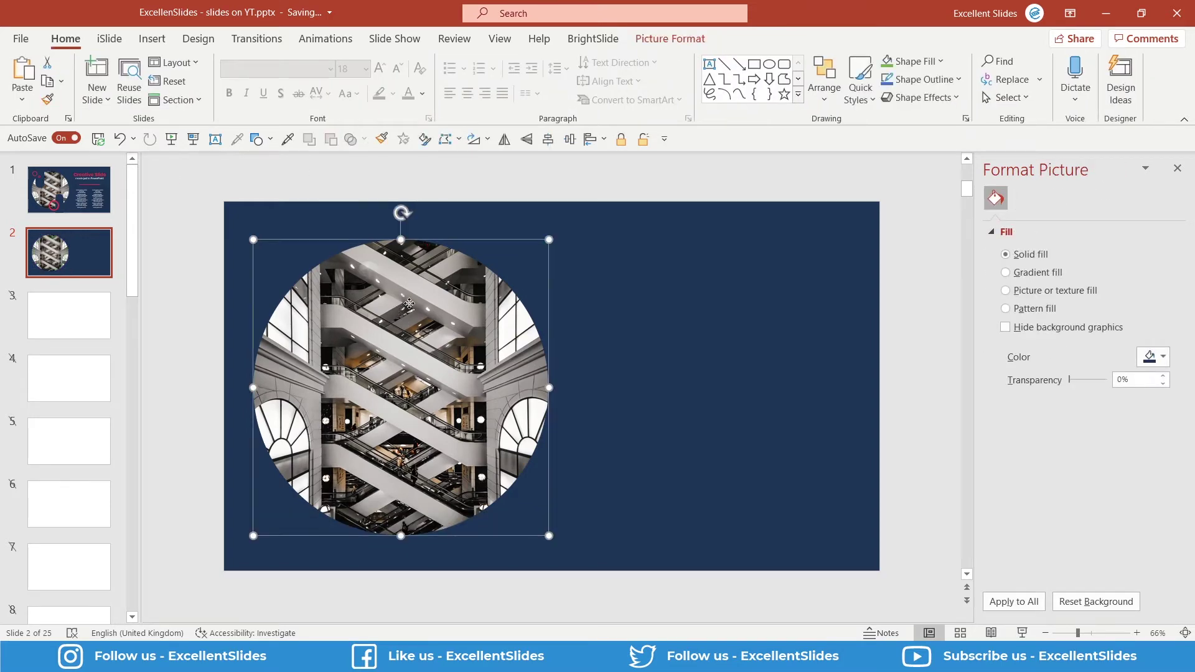
click(69, 198)
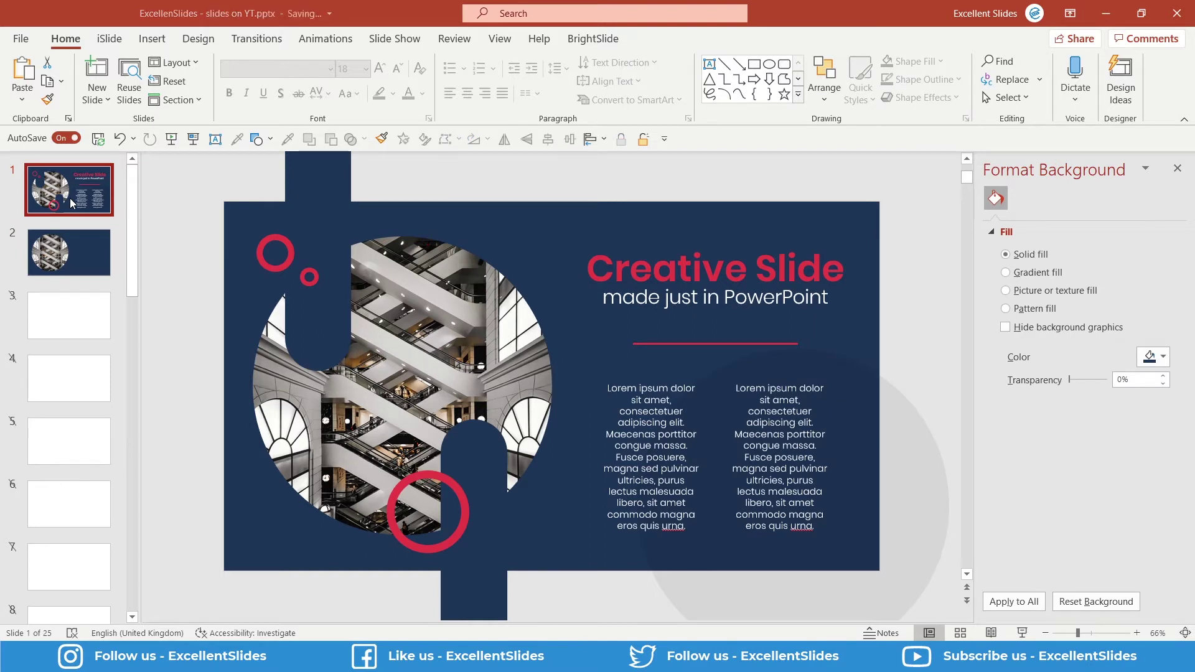
Step: Check slide 1's tall navy bar, then bring up the Insert Shapes gallery
click(317, 188)
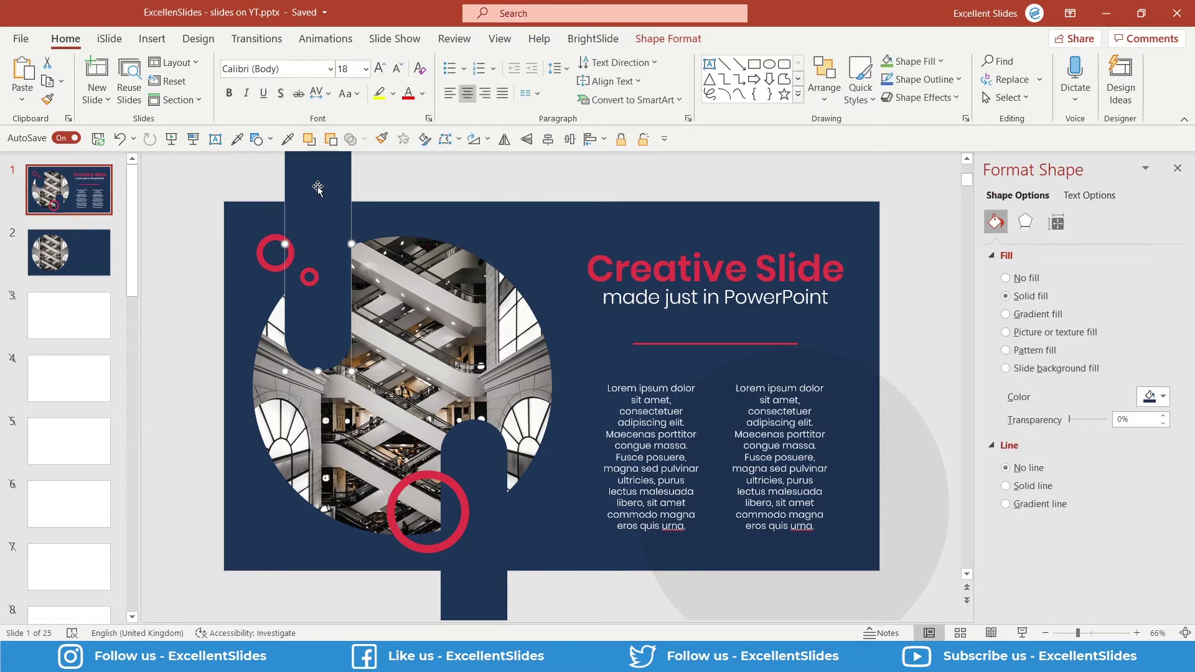
click(458, 185)
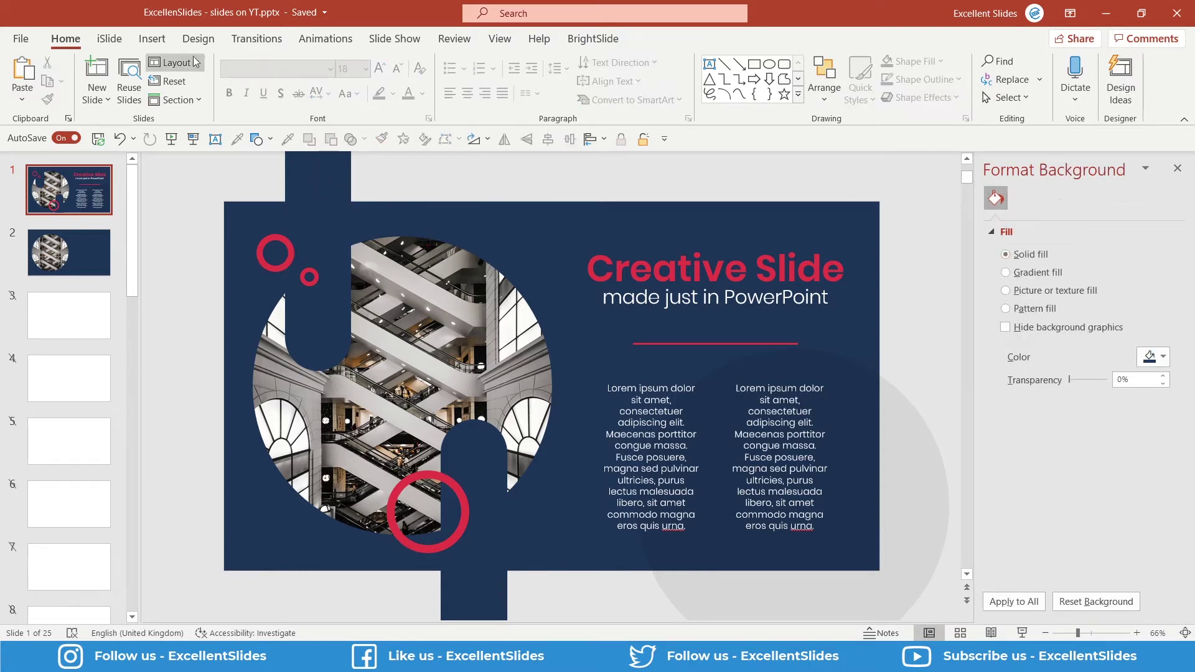
click(152, 38)
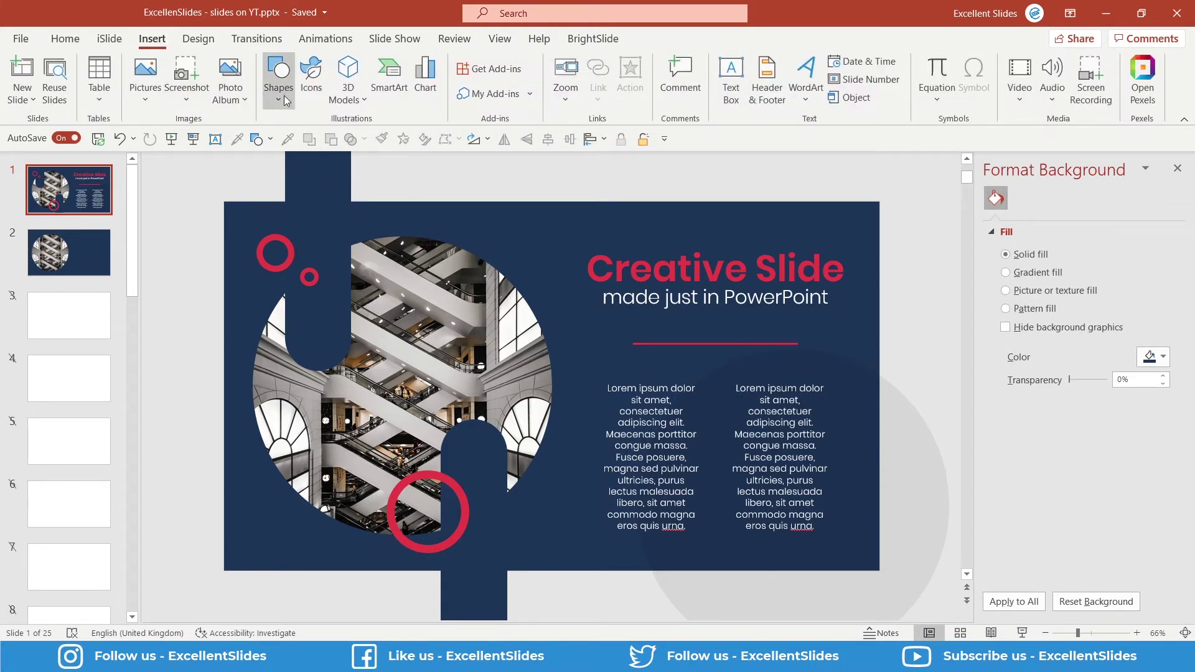
click(284, 96)
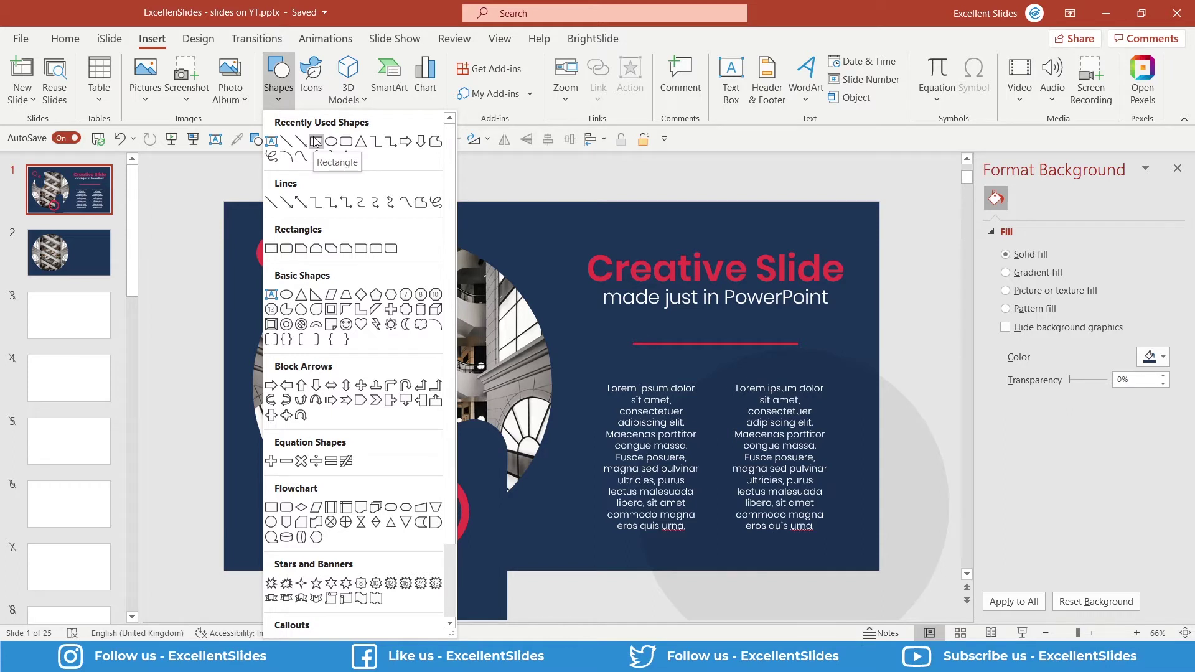
Step: Draw a tall red rounded rectangle and make its ends fully rounded
click(346, 142)
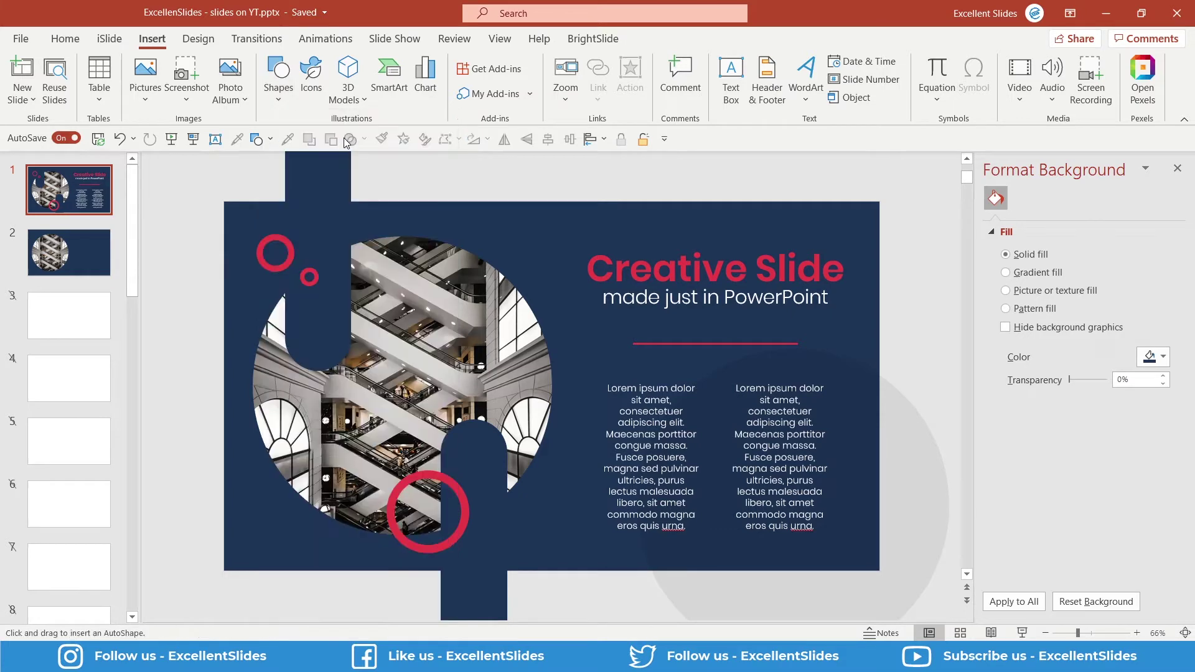
drag(489, 195, 564, 481)
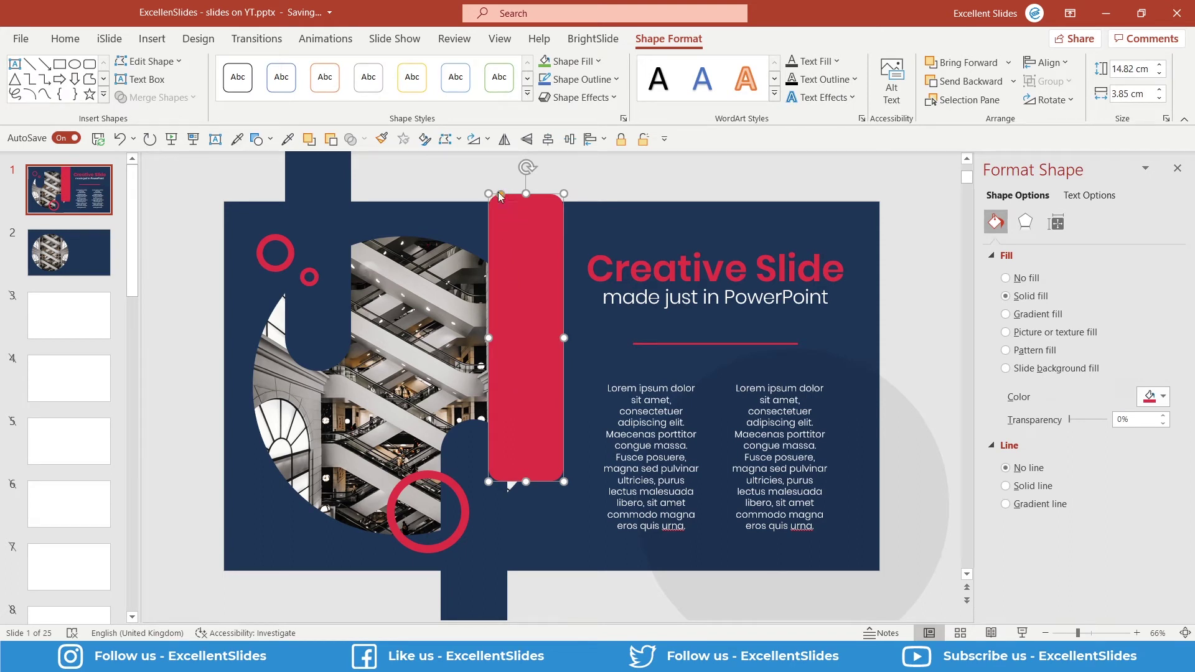
drag(501, 195, 416, 199)
scroll(525, 223, up, 2)
click(562, 228)
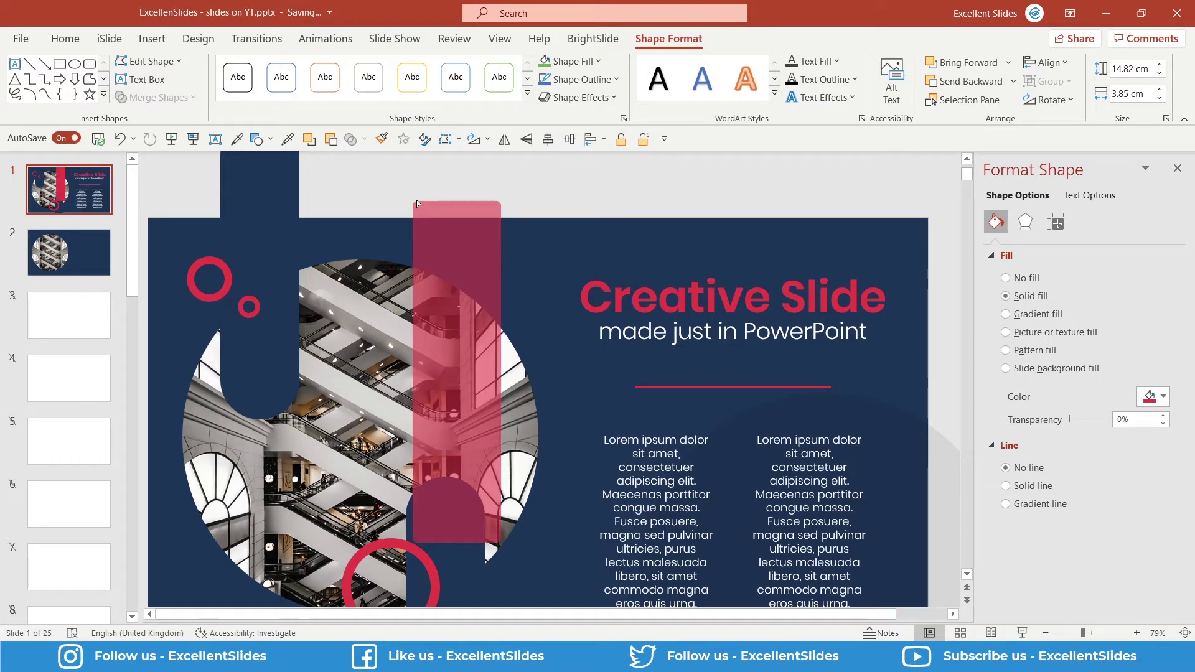
drag(417, 200, 468, 202)
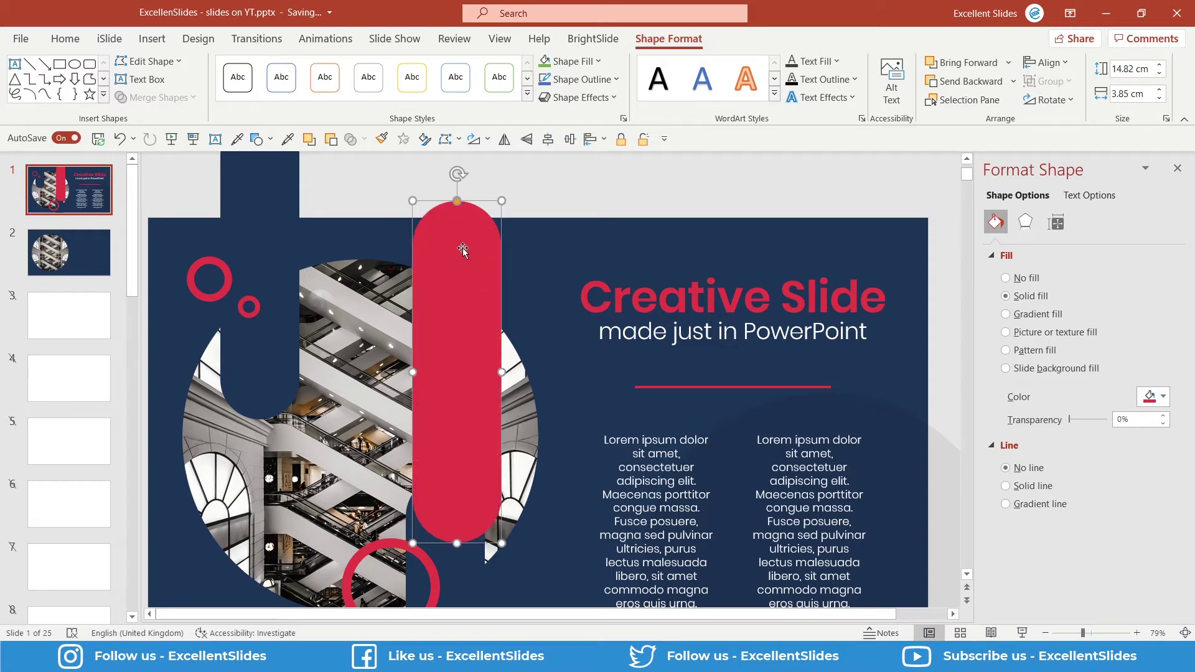
Step: Fit the red pill over slide 1's top-left navy bar, matching its width, and cut it
drag(469, 255, 461, 246)
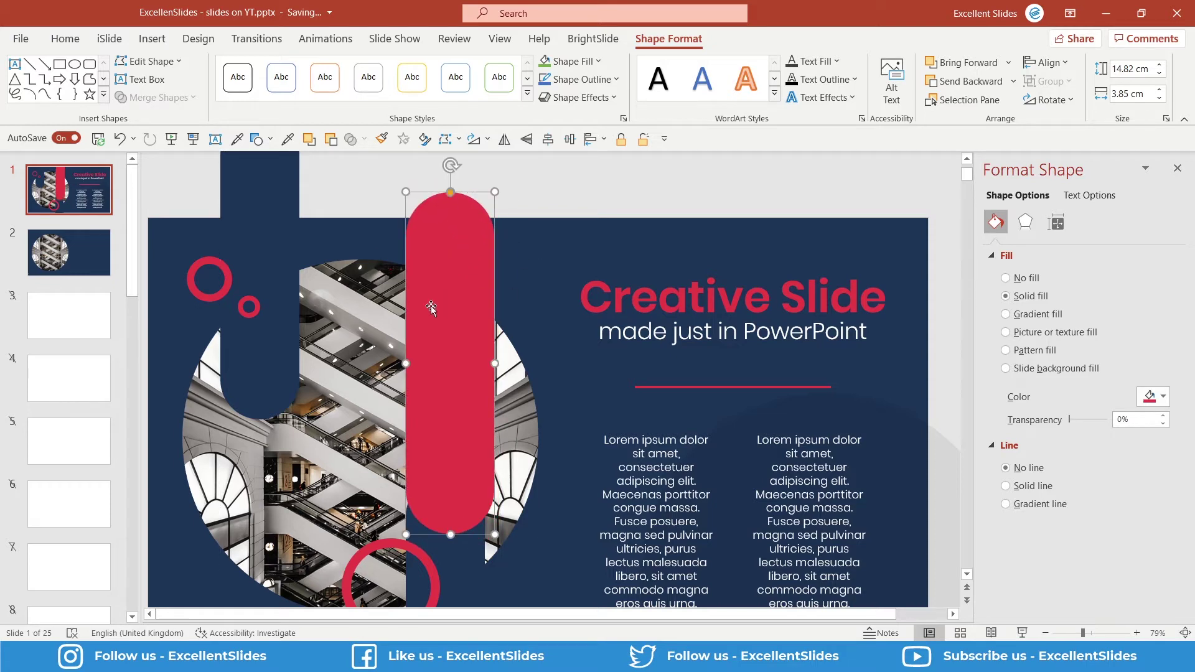
scroll(431, 308, down, 2)
drag(472, 411, 318, 317)
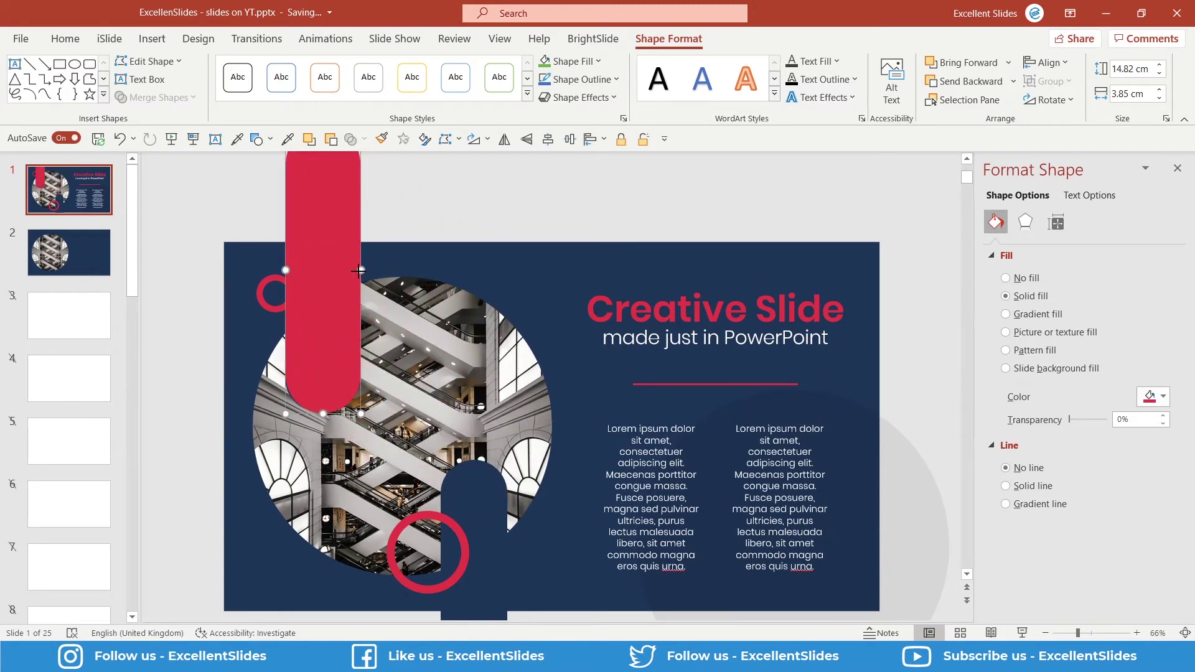
mouse_move(358, 270)
mouse_down()
mouse_move(340, 269)
mouse_move(350, 270)
mouse_up()
key(ctrl+x)
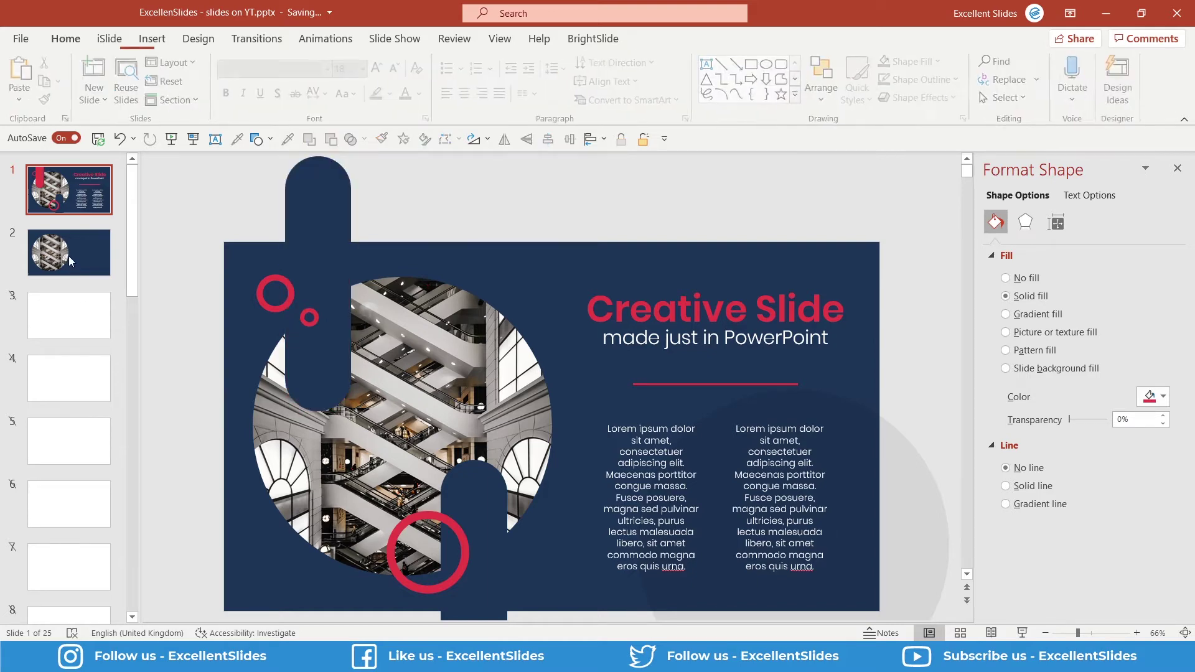
Step: Paste the pill on slide 2 and recolour it with the slide's navy via eyedropper
click(68, 256)
key(ctrl+v)
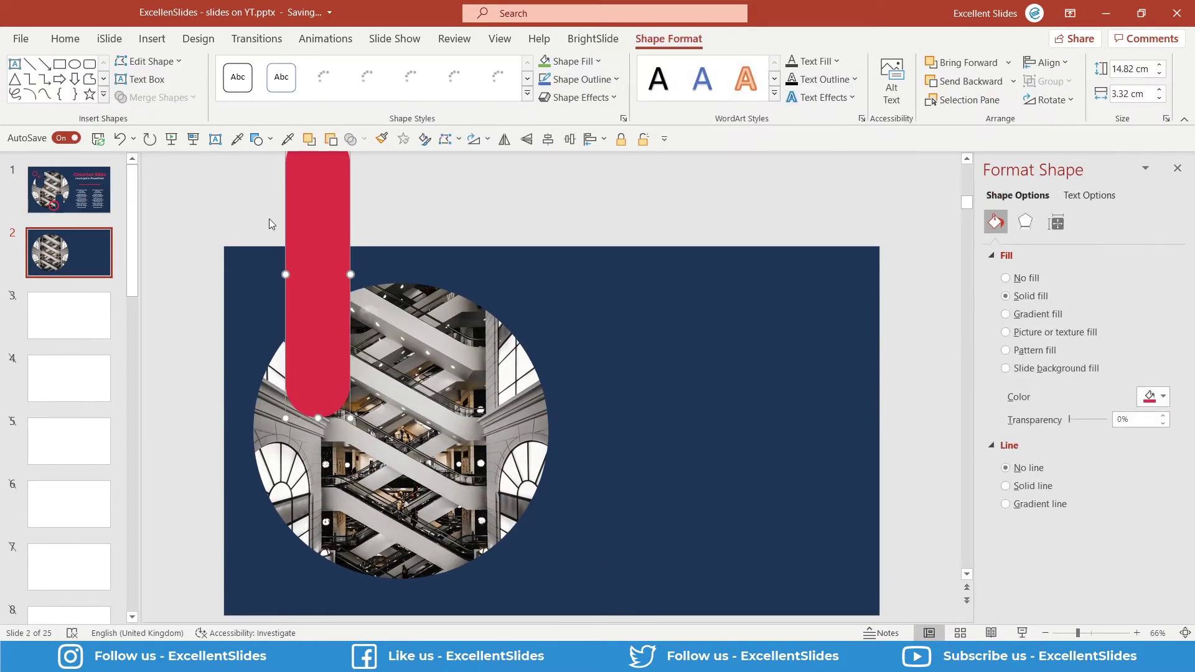
click(292, 143)
click(426, 256)
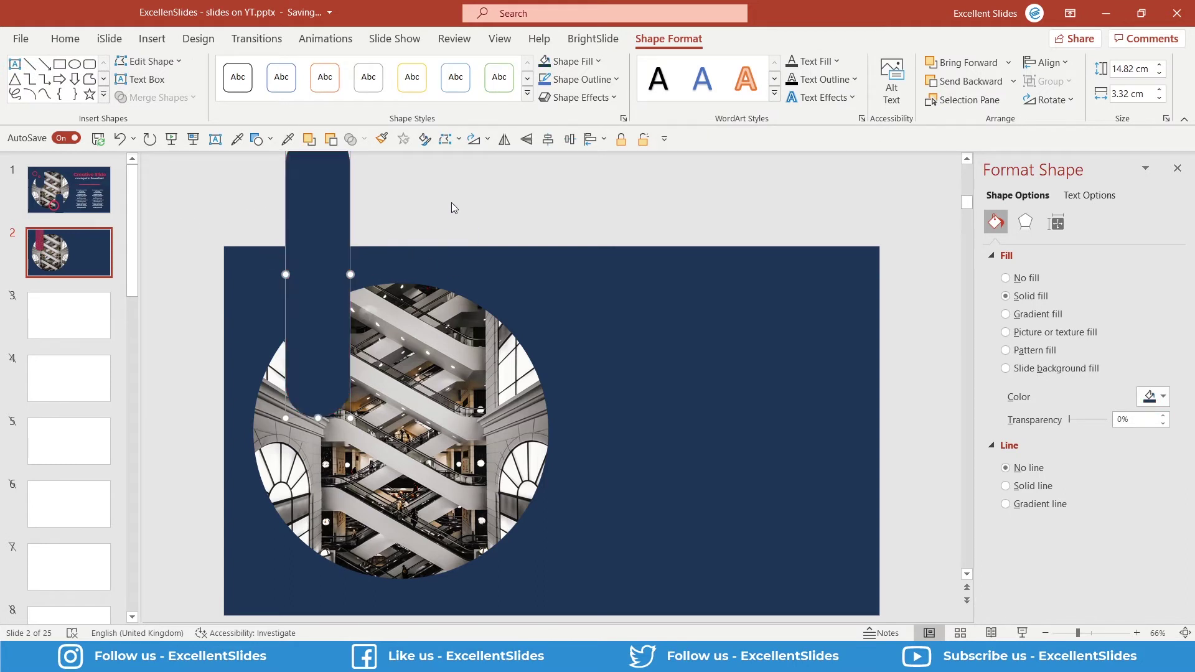
click(453, 198)
Step: Duplicate the navy pill, drag the copy across the bottom edge, and preview the slideshow
scroll(401, 226, down, 2)
click(367, 248)
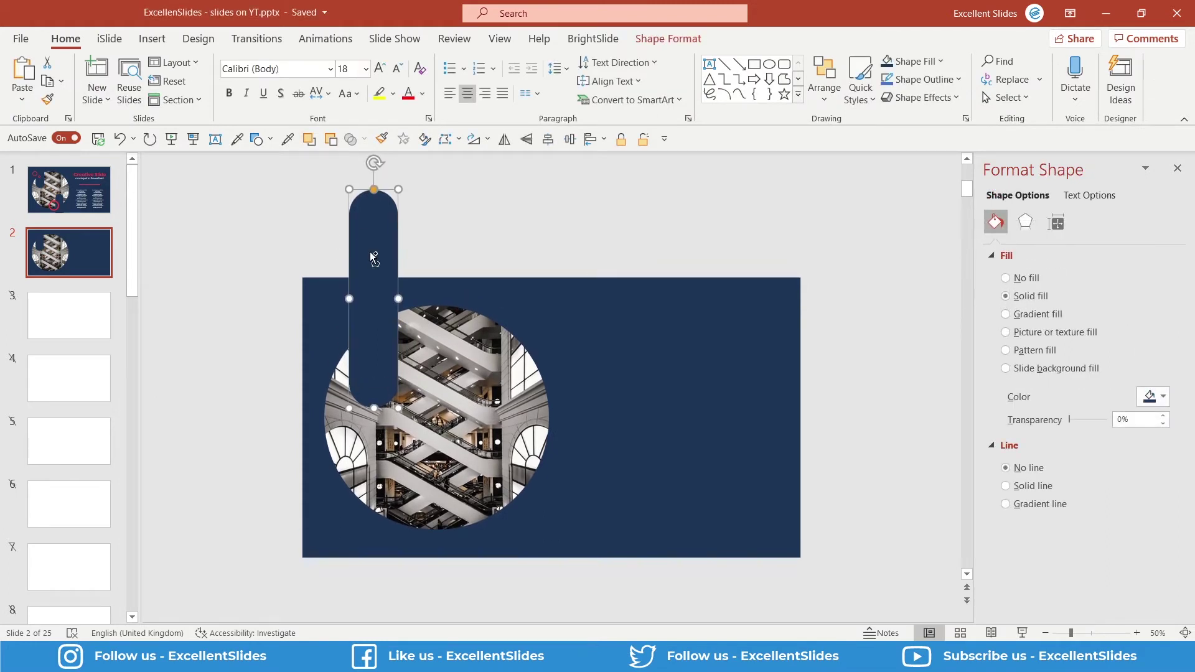
key(ctrl+d)
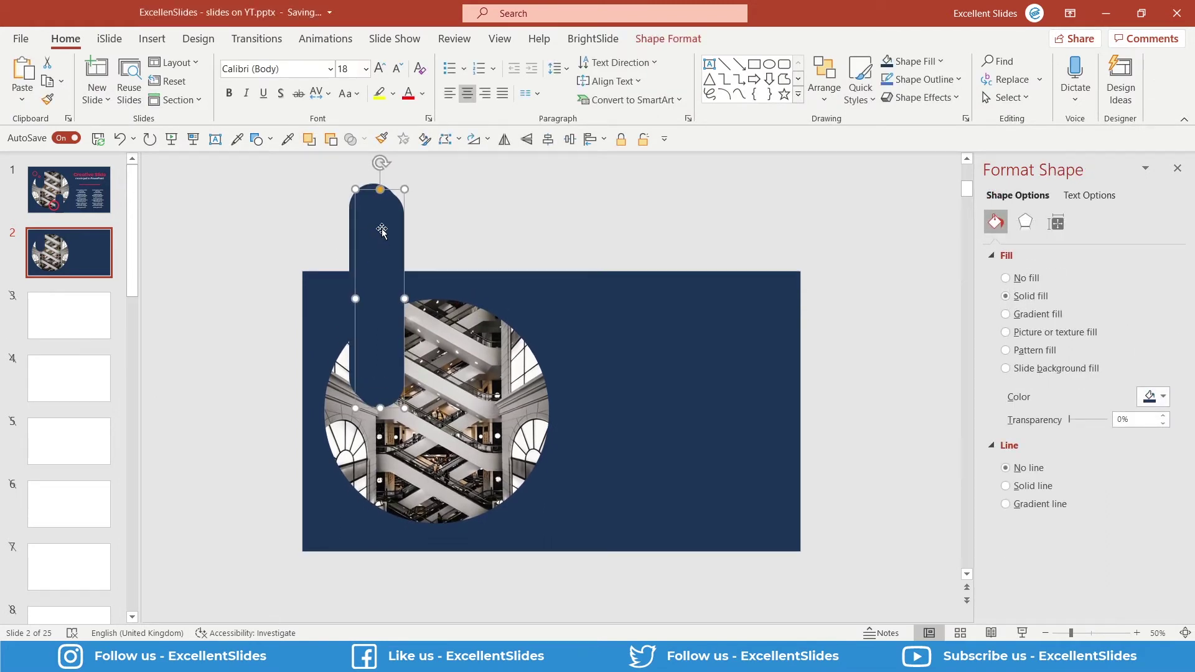
drag(384, 259, 483, 459)
click(592, 216)
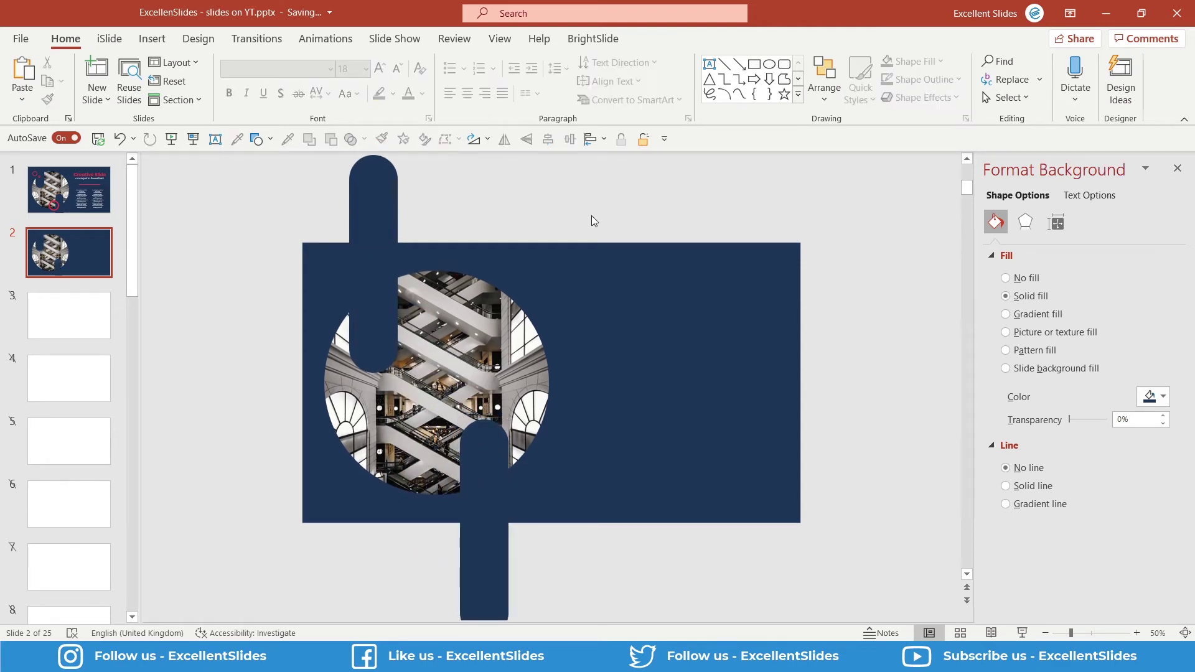
click(191, 141)
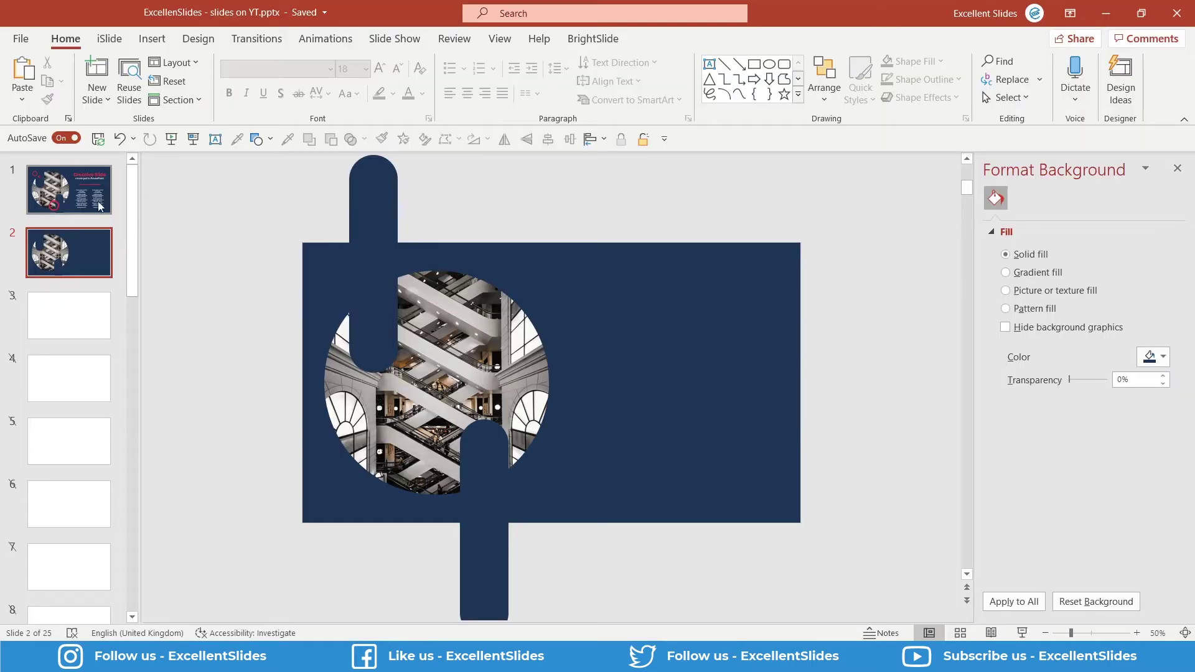
Step: Draw a new oval on slide 1 beside the red rings and set it to No Fill
click(100, 200)
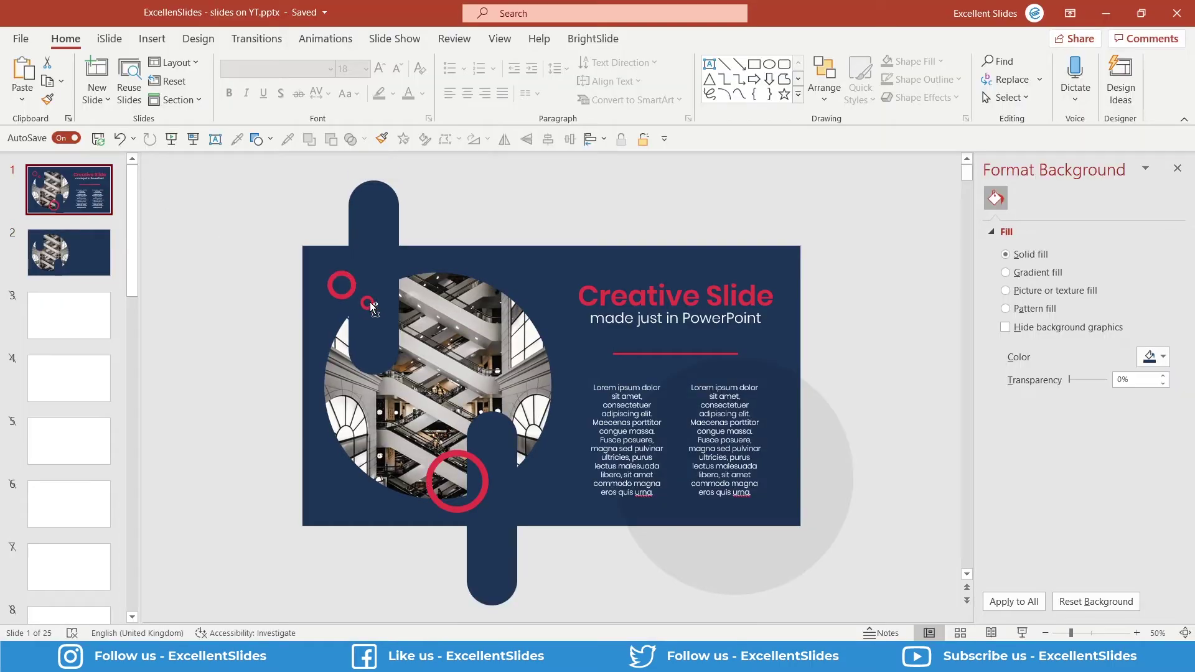
scroll(367, 305, up, 2)
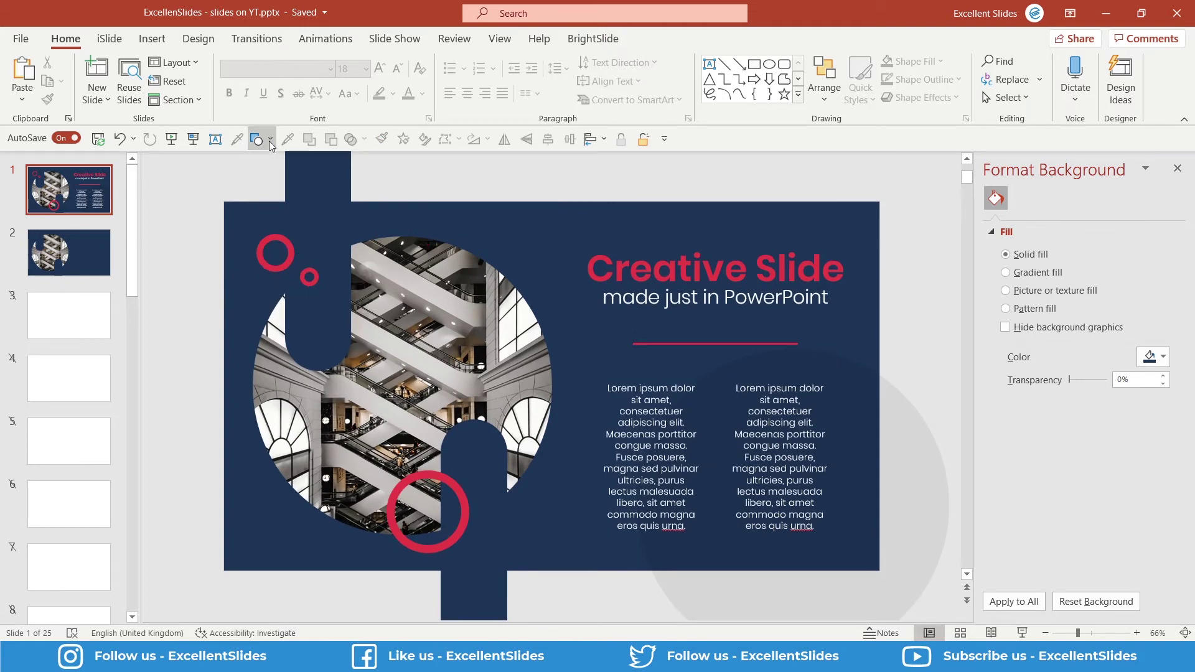
click(159, 43)
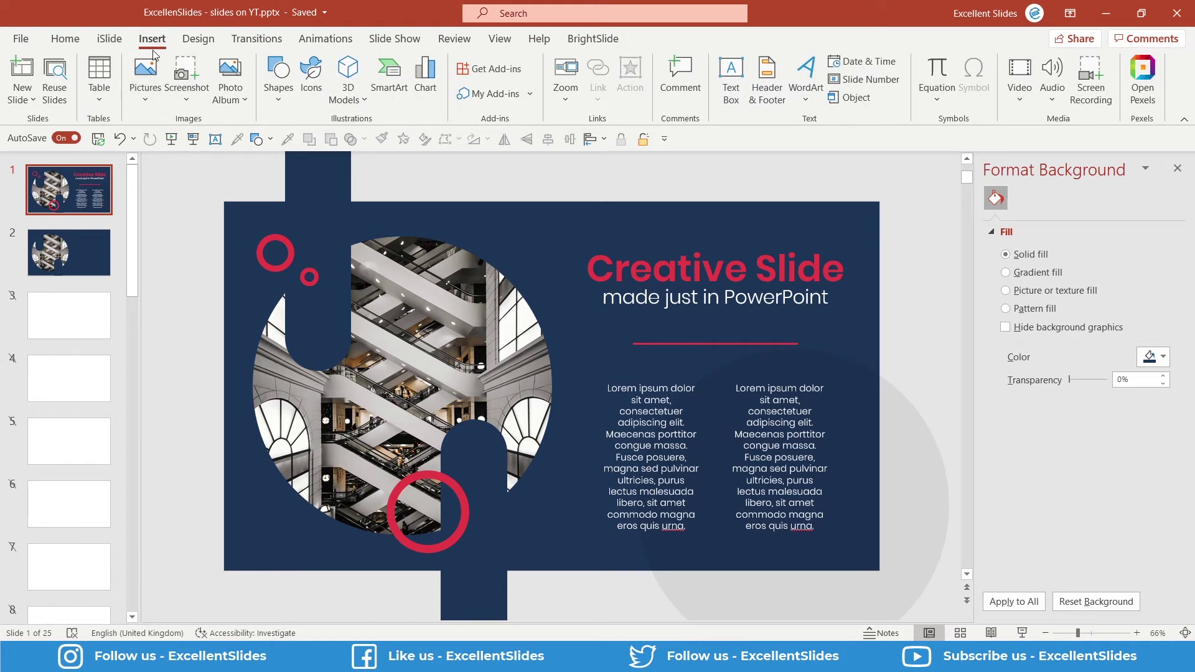
click(286, 99)
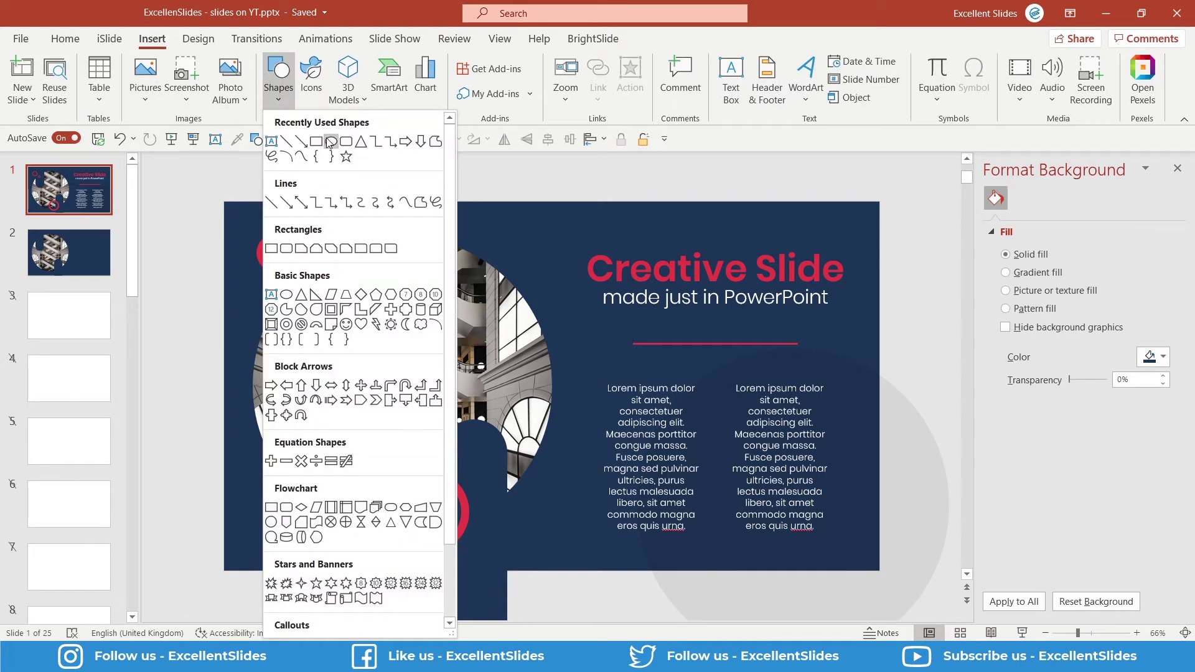
click(330, 143)
mouse_move(439, 185)
mouse_down()
mouse_move(485, 230)
mouse_move(252, 317)
mouse_move(311, 258)
mouse_up()
scroll(330, 233, up, 5)
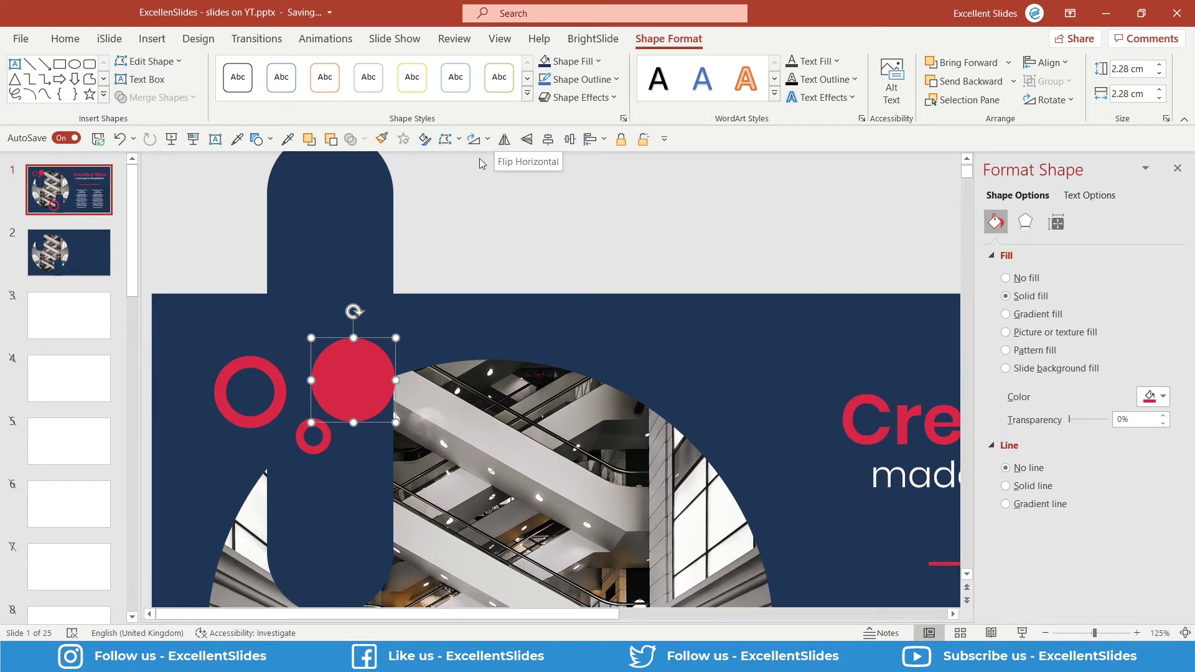
click(584, 63)
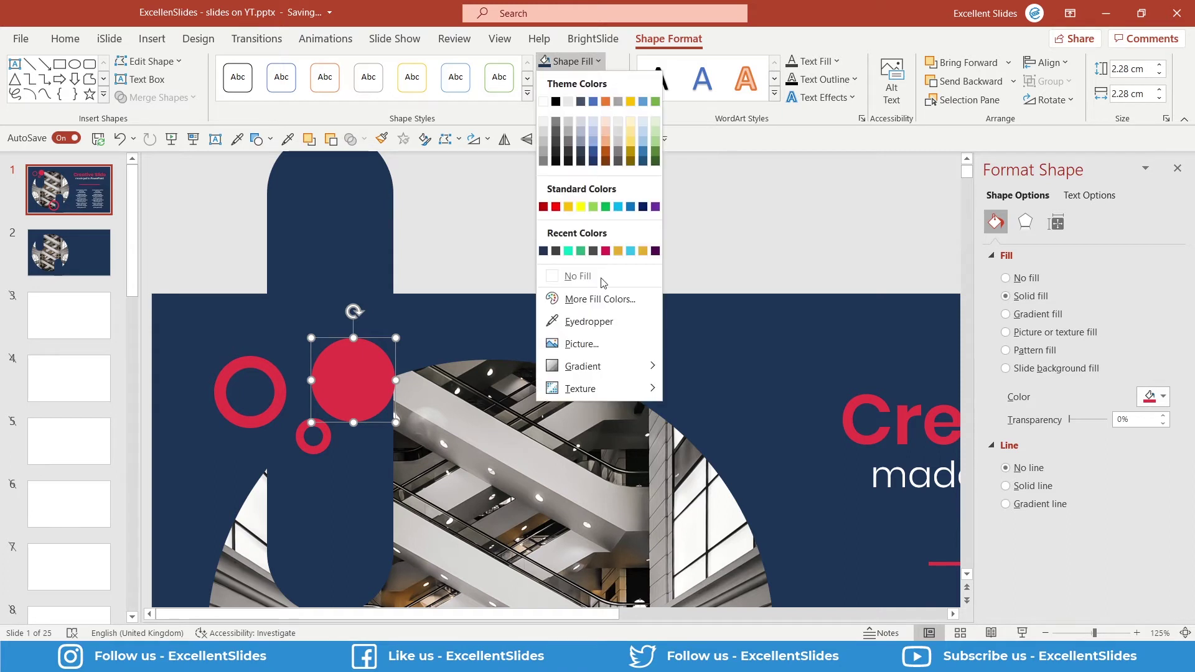
click(583, 276)
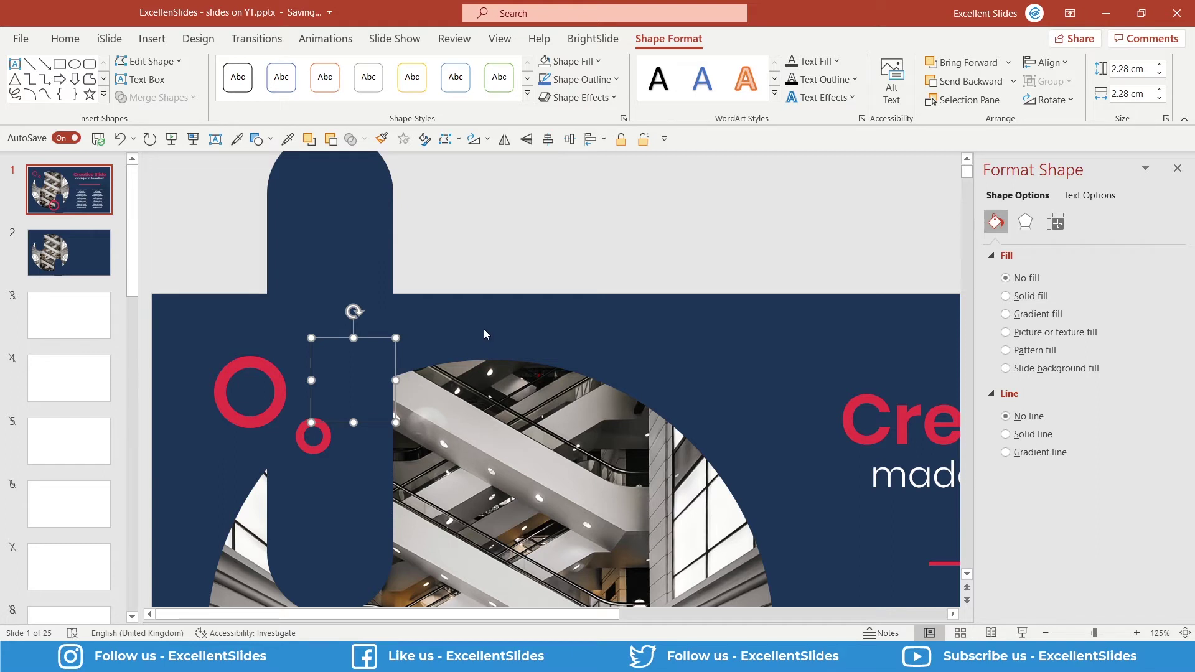
Step: Give the empty circle a solid red outline
click(585, 80)
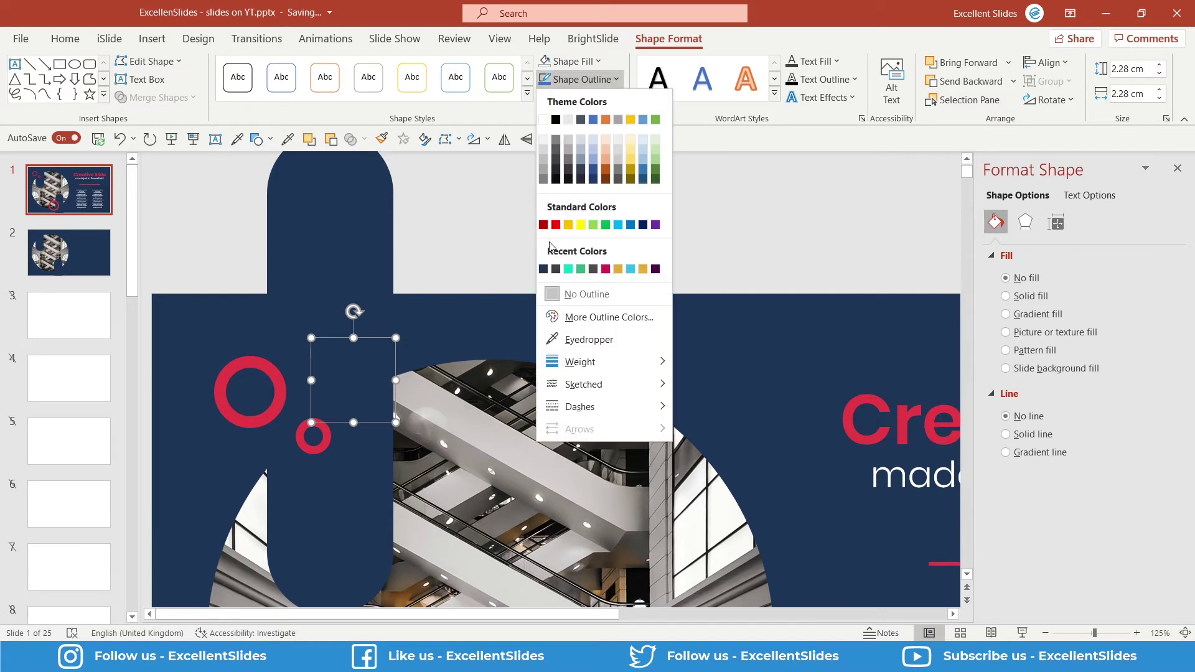
key(Escape)
key(Escape)
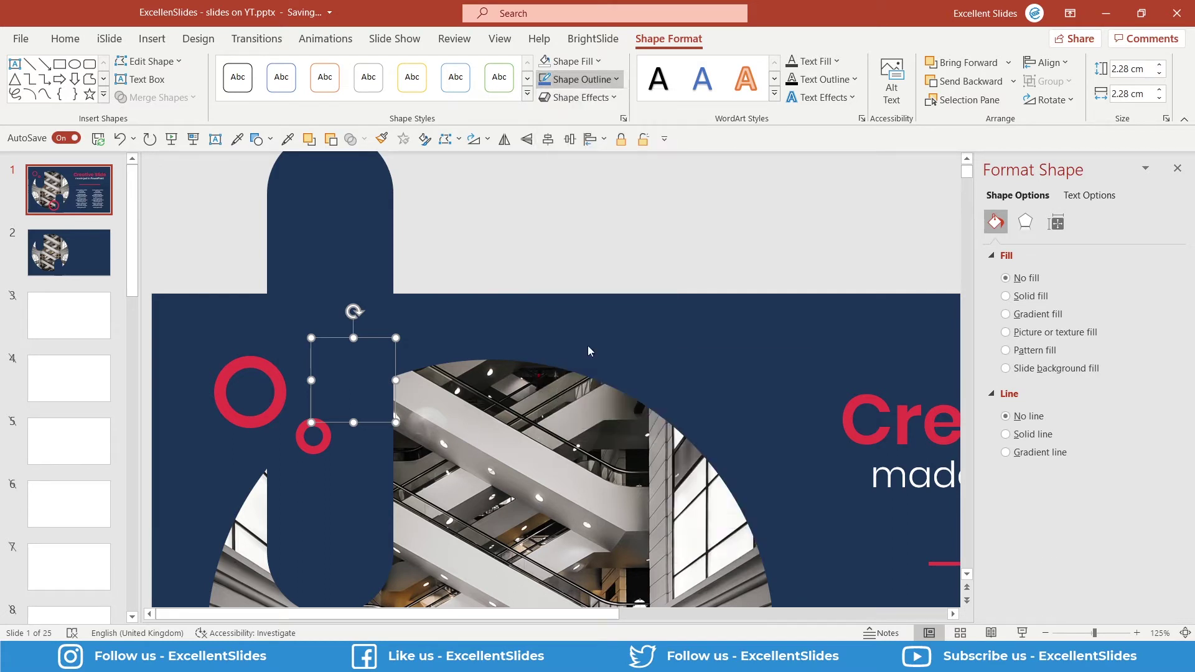
click(278, 381)
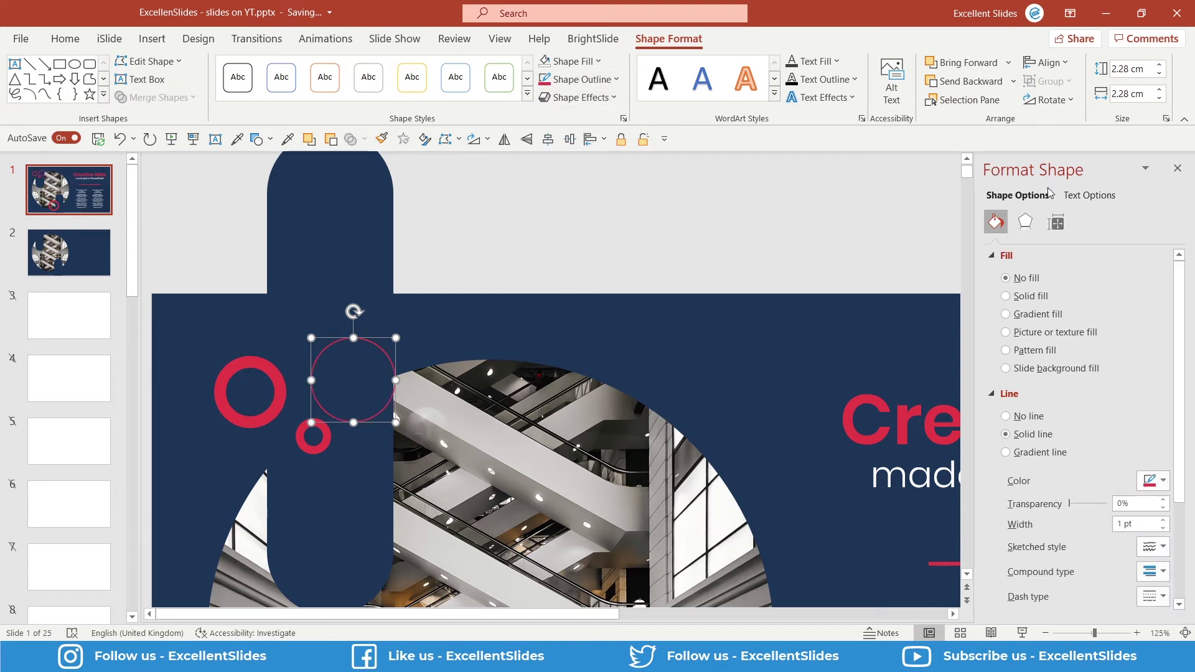
scroll(993, 371, down, 3)
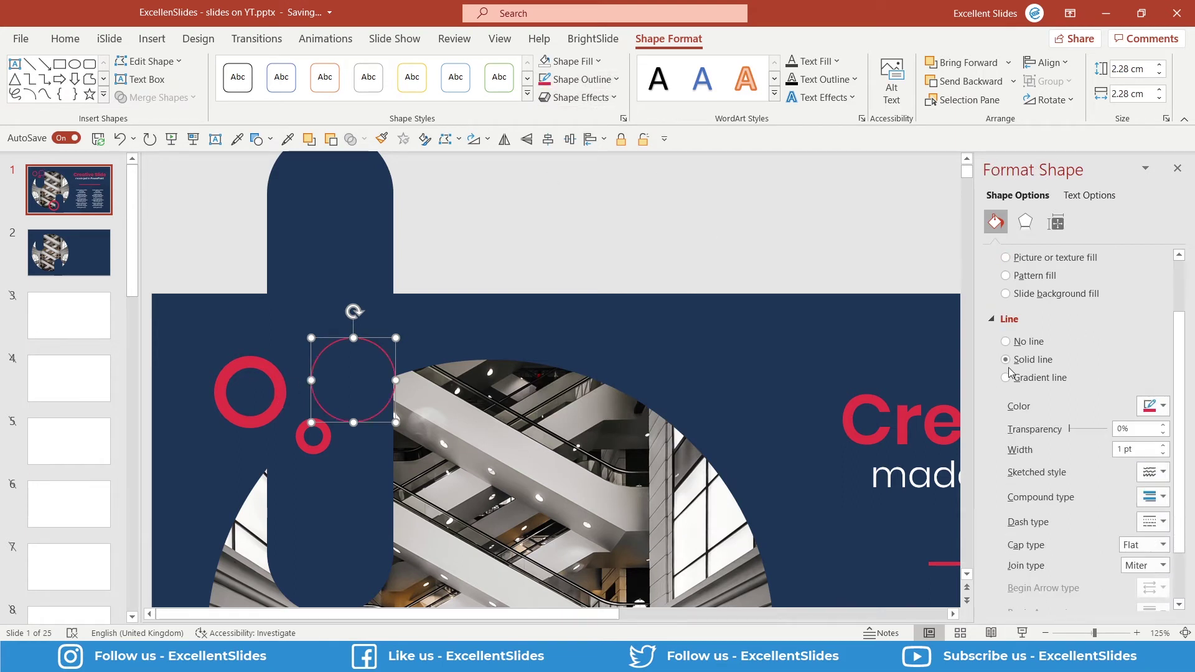
Step: Raise the outline width to 11.25 pt and move the ring up and right beside the photo
click(1164, 446)
click(1163, 446)
click(1164, 445)
click(1164, 446)
click(1163, 445)
click(1163, 446)
drag(372, 347, 428, 341)
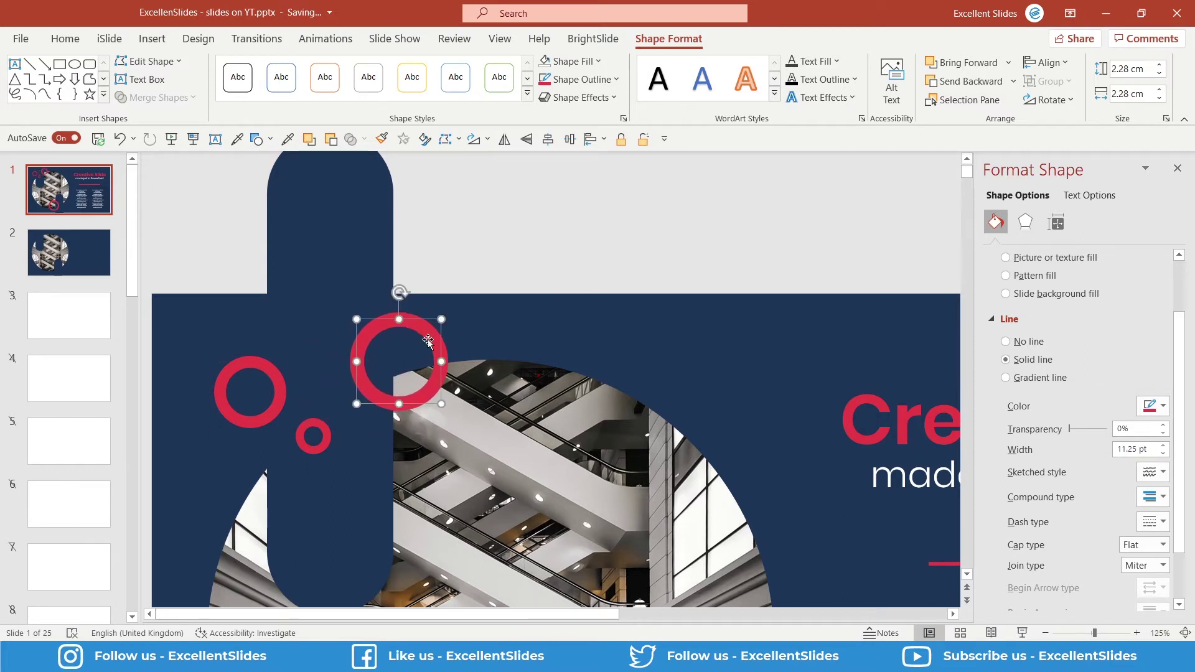
scroll(428, 341, up, 2)
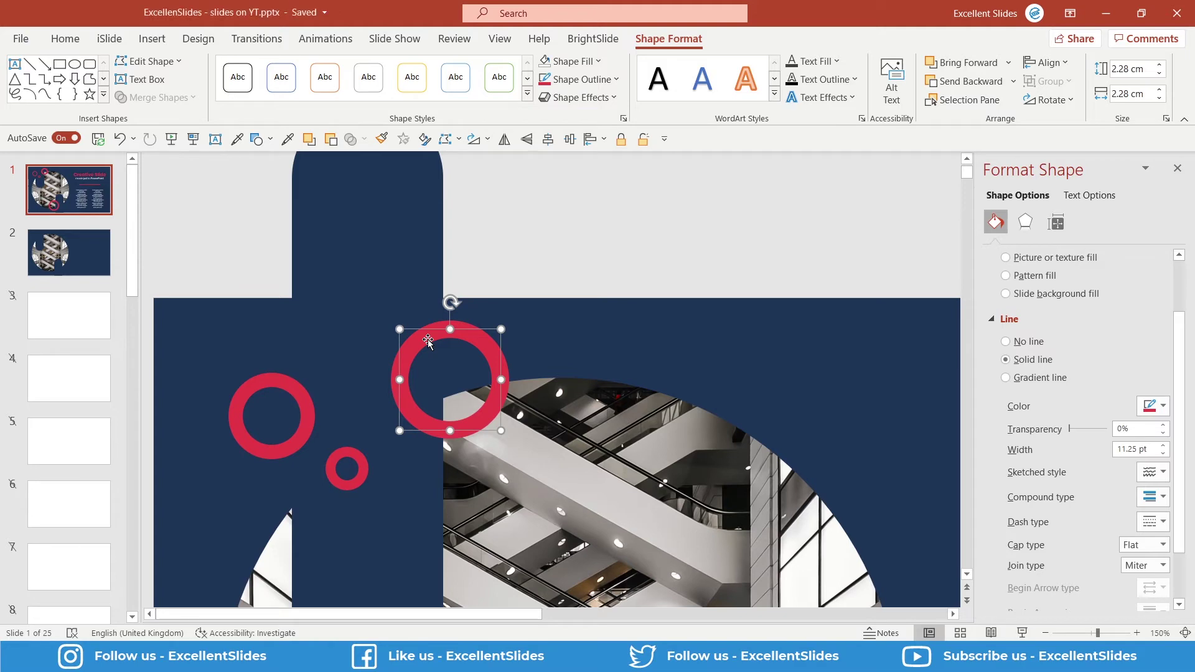
Step: Delete the extra ring and copy the three red rings on slide 1
key(Delete)
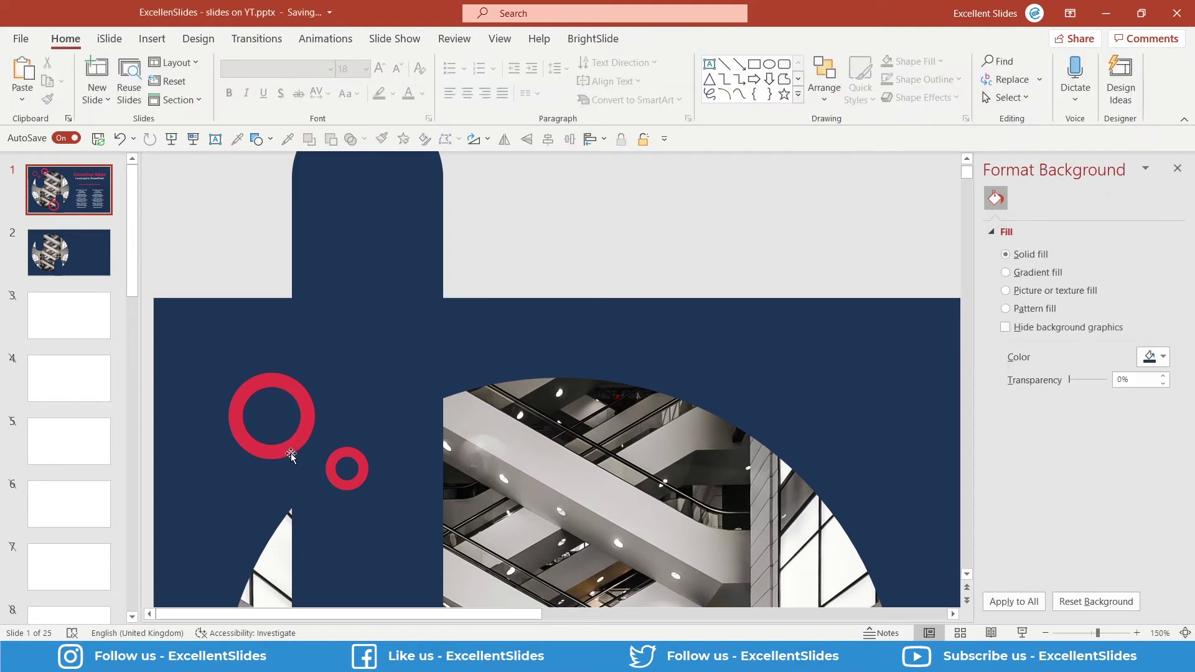
click(288, 453)
shift+click(338, 479)
scroll(485, 454, down, 5)
scroll(485, 455, down, 1)
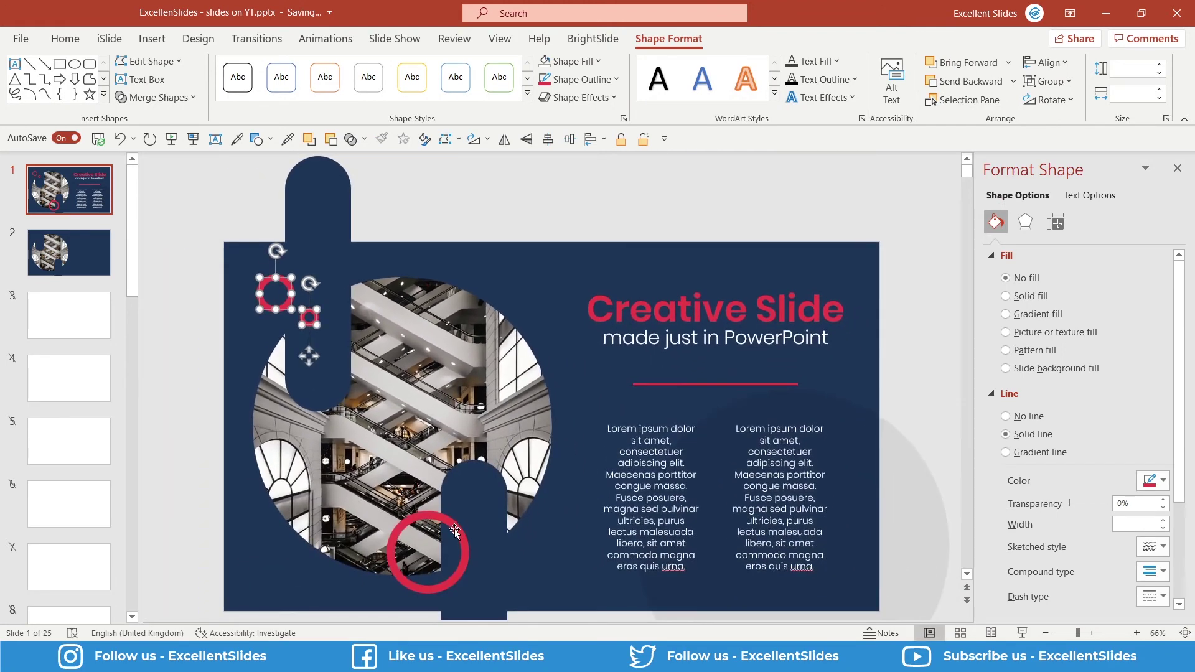
shift+click(458, 532)
key(ctrl+c)
Step: Paste the three rings onto slide 2 and check each ring's size and settings
click(91, 249)
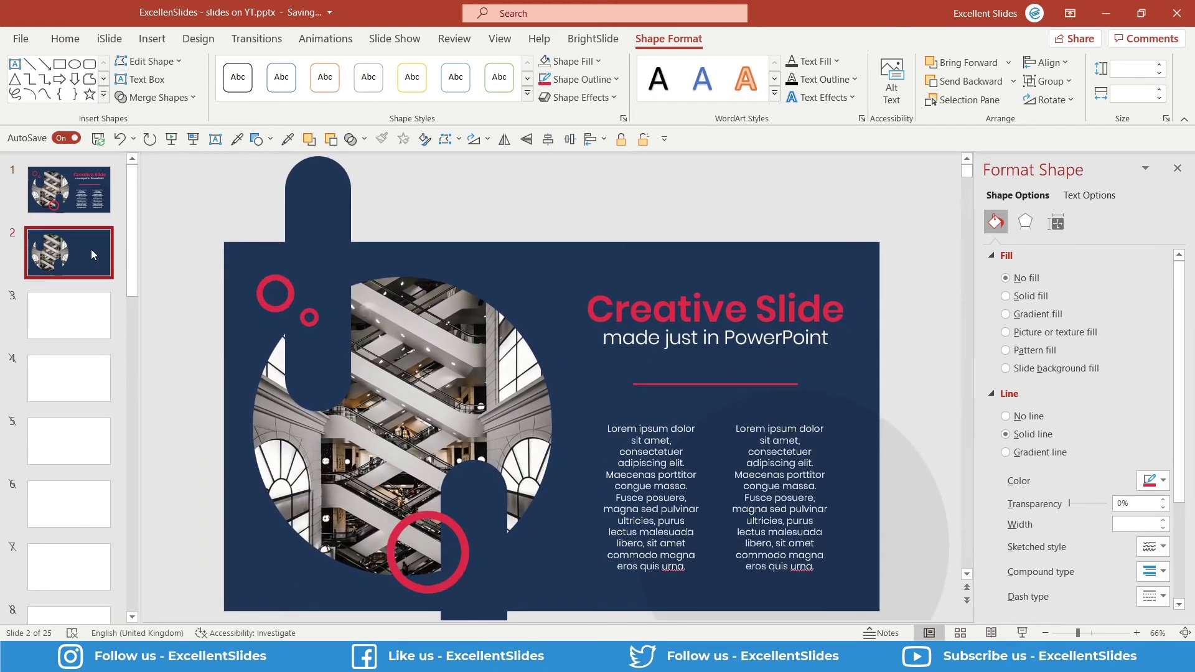
key(ctrl+v)
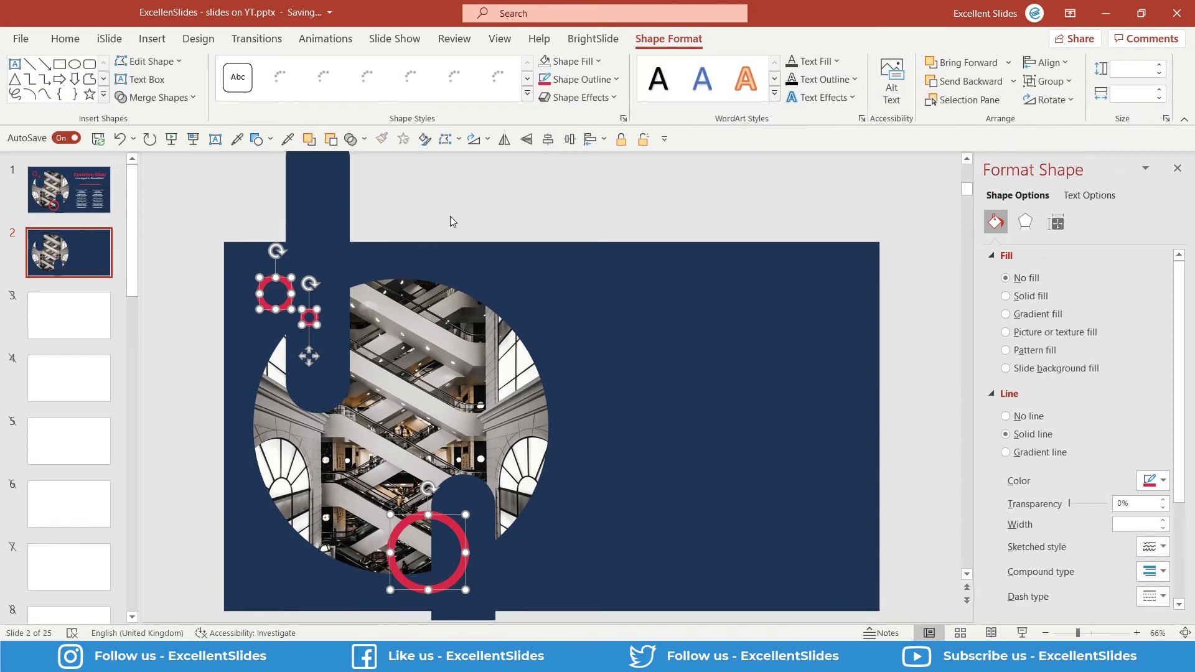
click(450, 215)
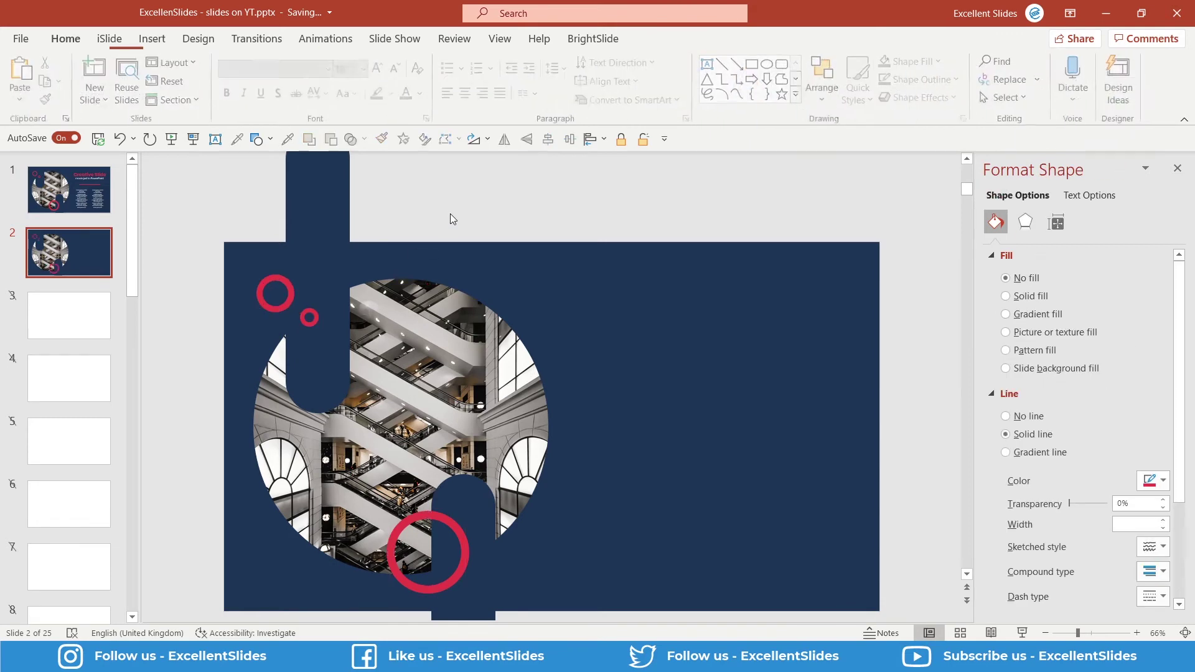
click(277, 308)
scroll(277, 308, up, 1)
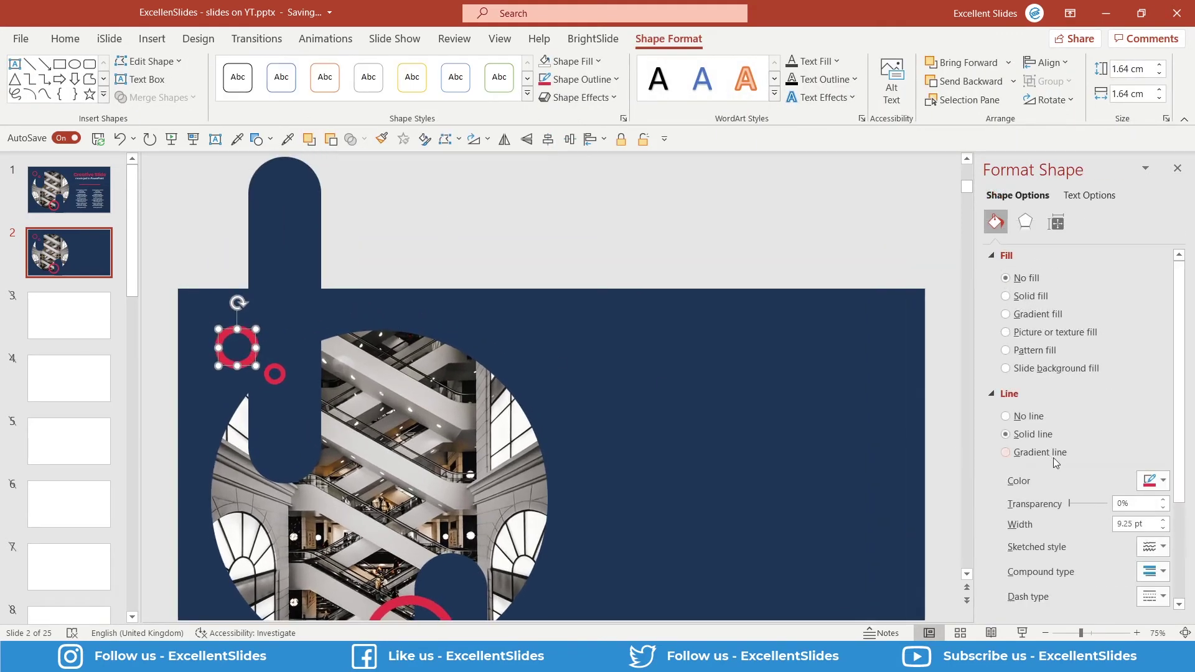
scroll(1130, 461, down, 3)
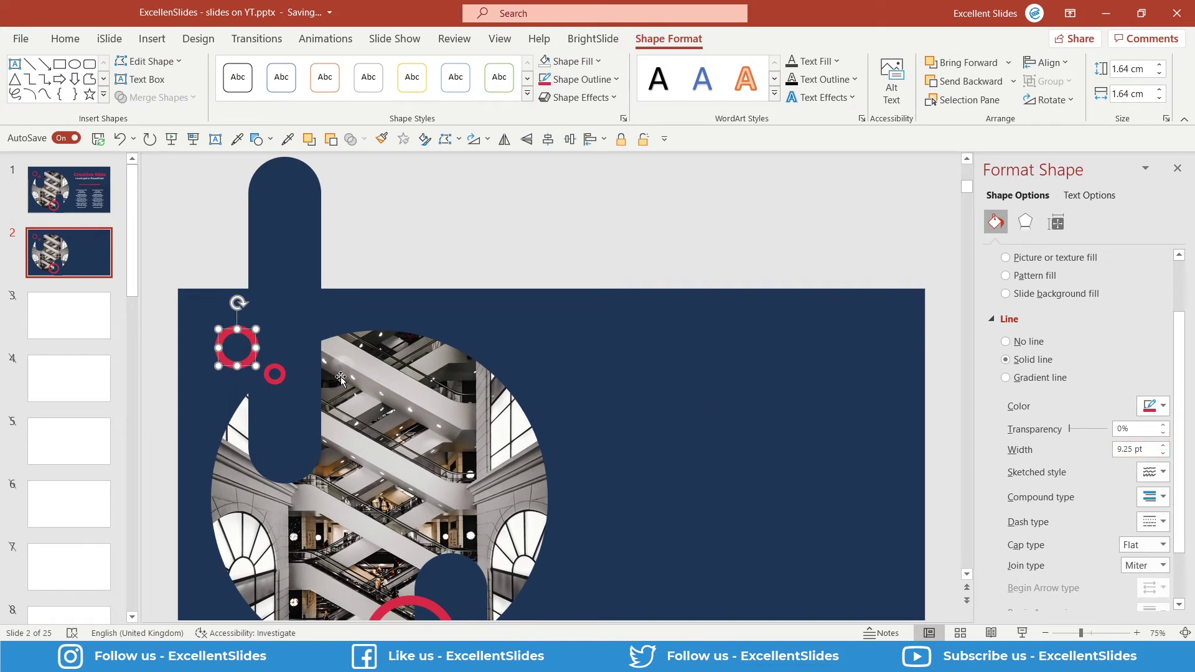
click(274, 381)
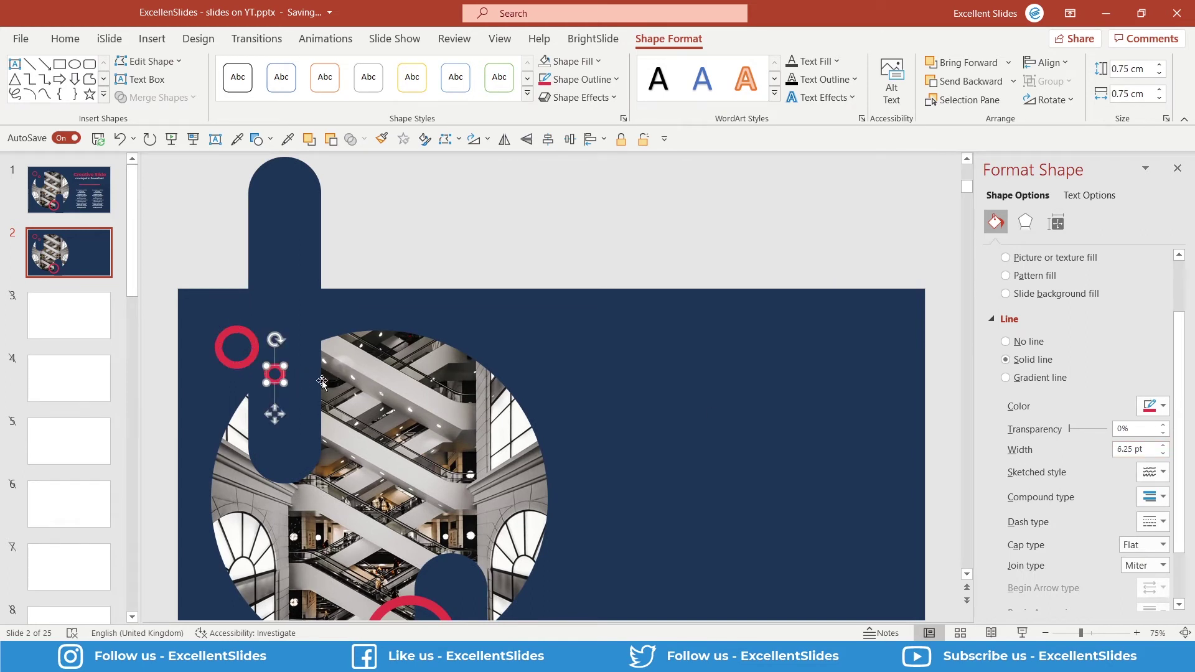
click(416, 602)
scroll(416, 603, up, 2)
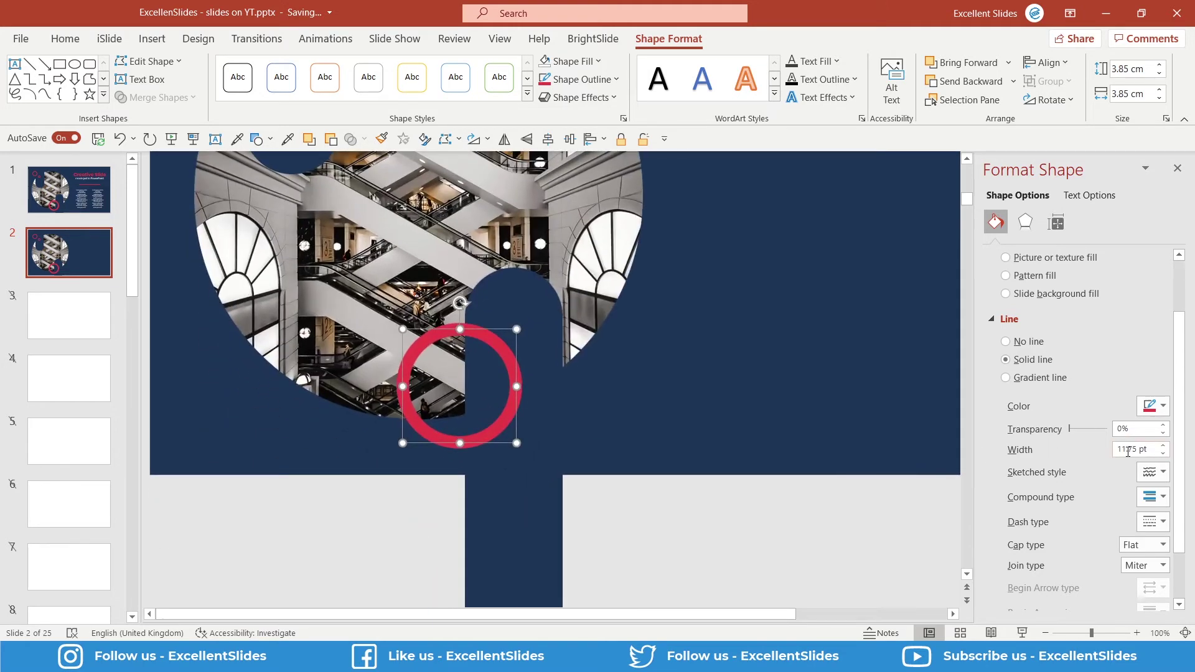
scroll(641, 350, down, 2)
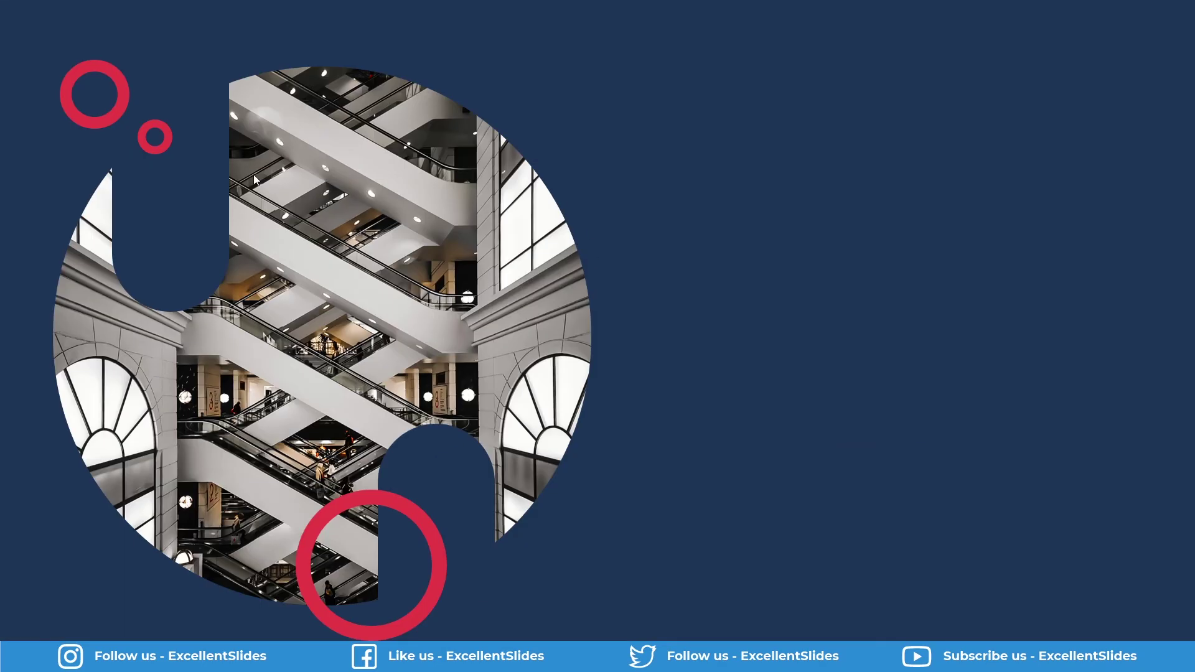
key(Escape)
scroll(377, 249, down, 4)
Step: Select the grey circle on slide 1, undoing its accidental move
click(75, 190)
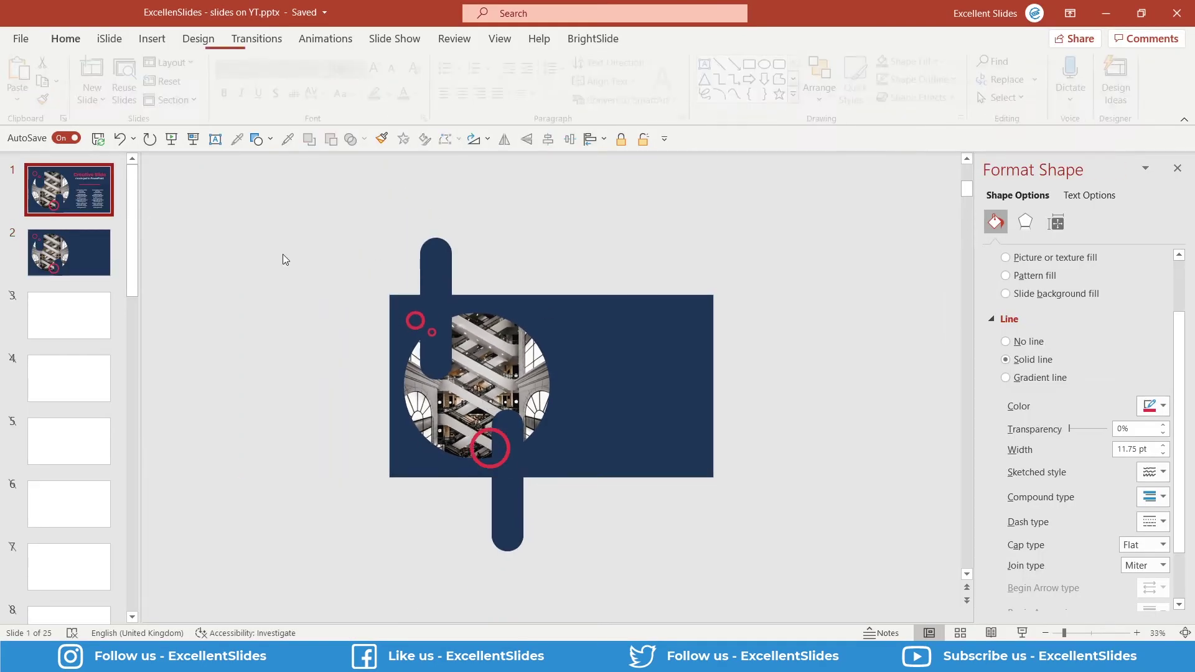
scroll(598, 327, up, 2)
scroll(597, 325, up, 2)
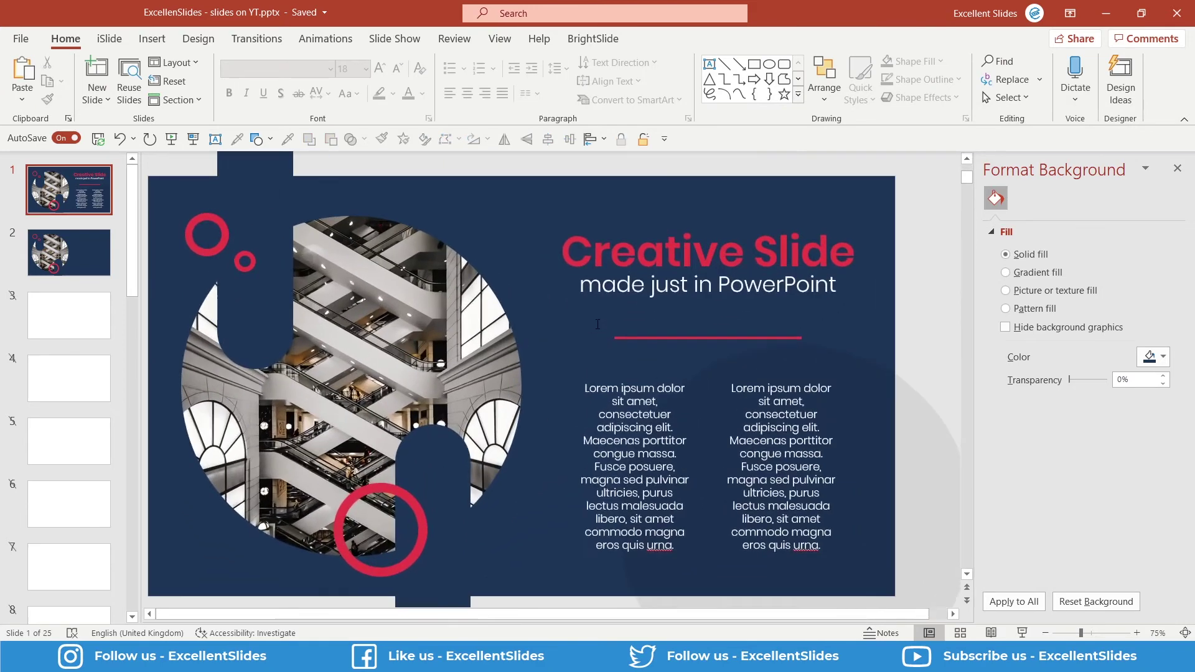
scroll(780, 381, down, 2)
click(827, 463)
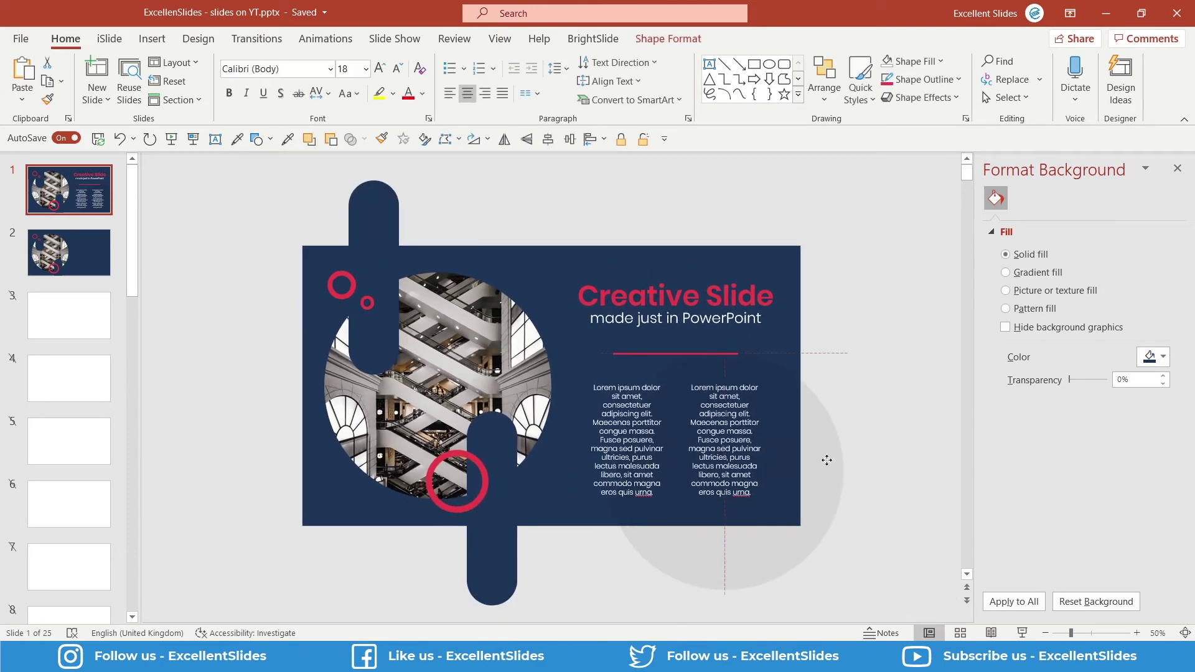
key(ctrl+z)
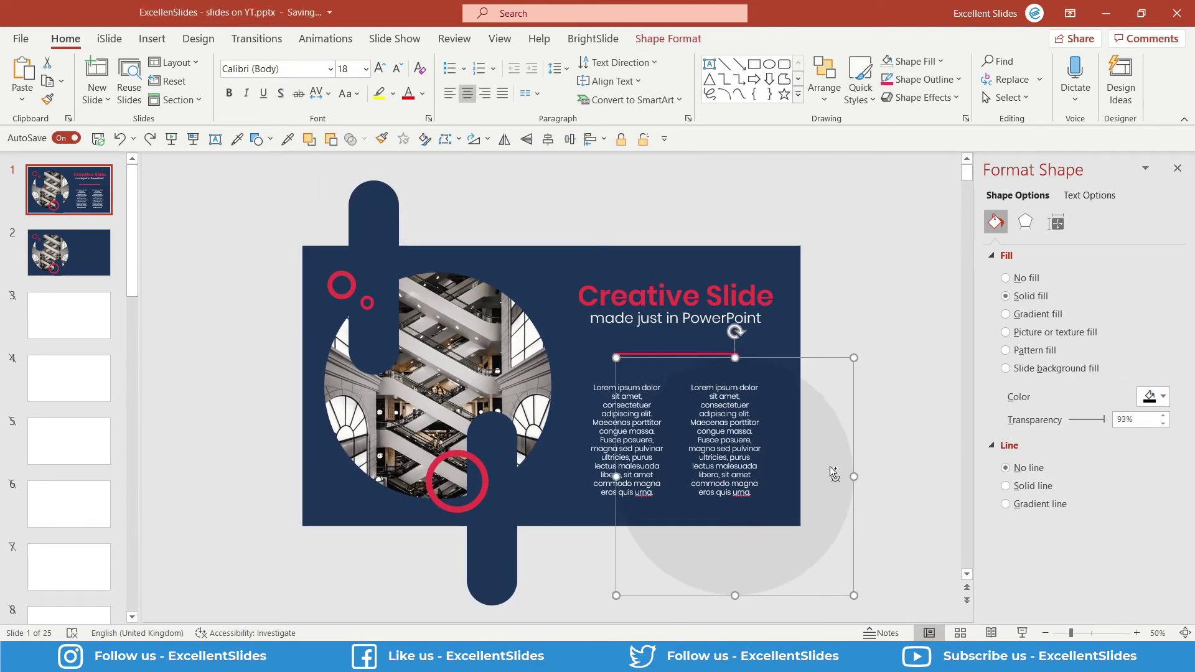
Step: Make slide 2's grey circle a faint 94% transparent disc and preview the slide
click(85, 247)
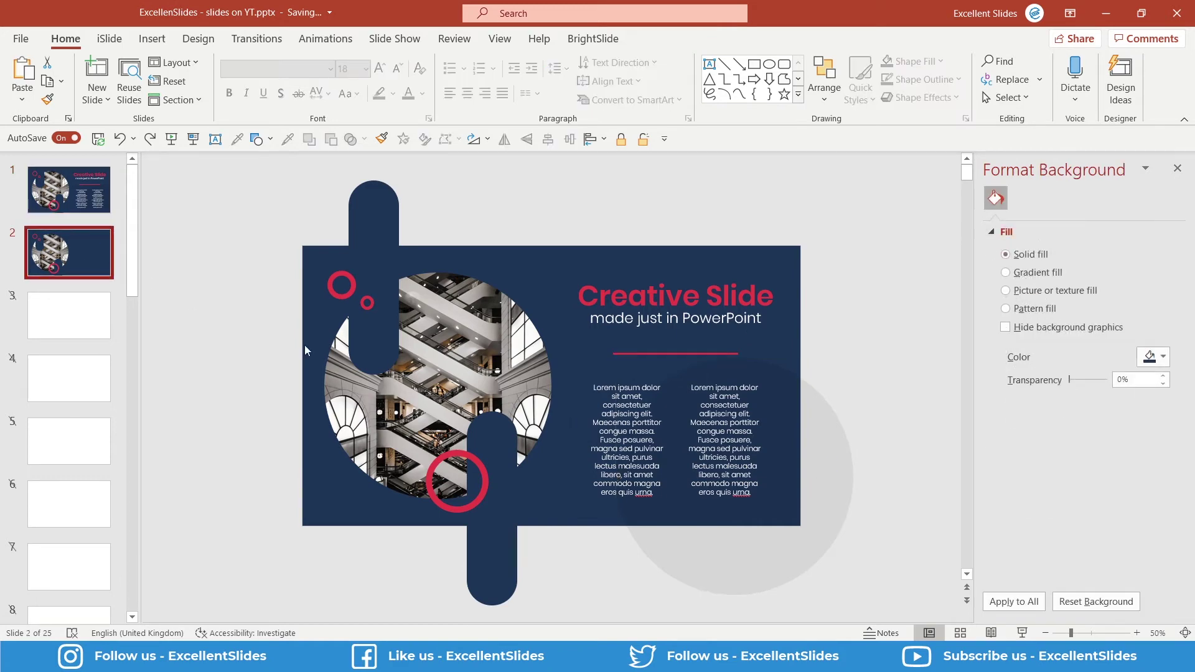
click(726, 427)
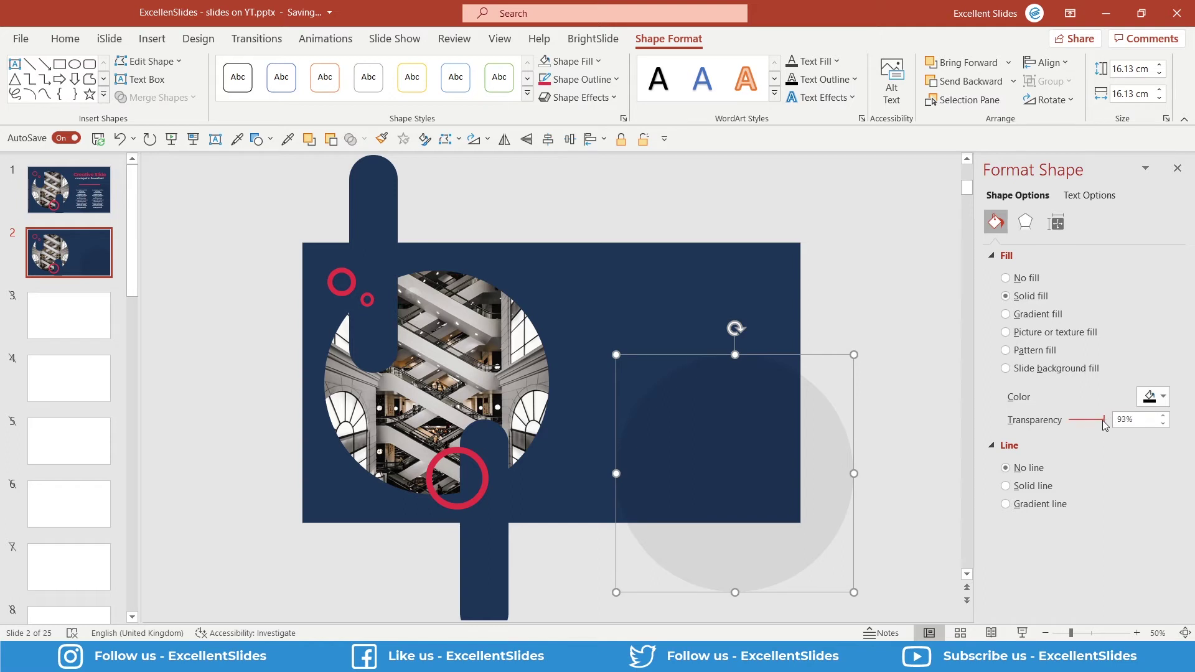
drag(1104, 420, 1069, 422)
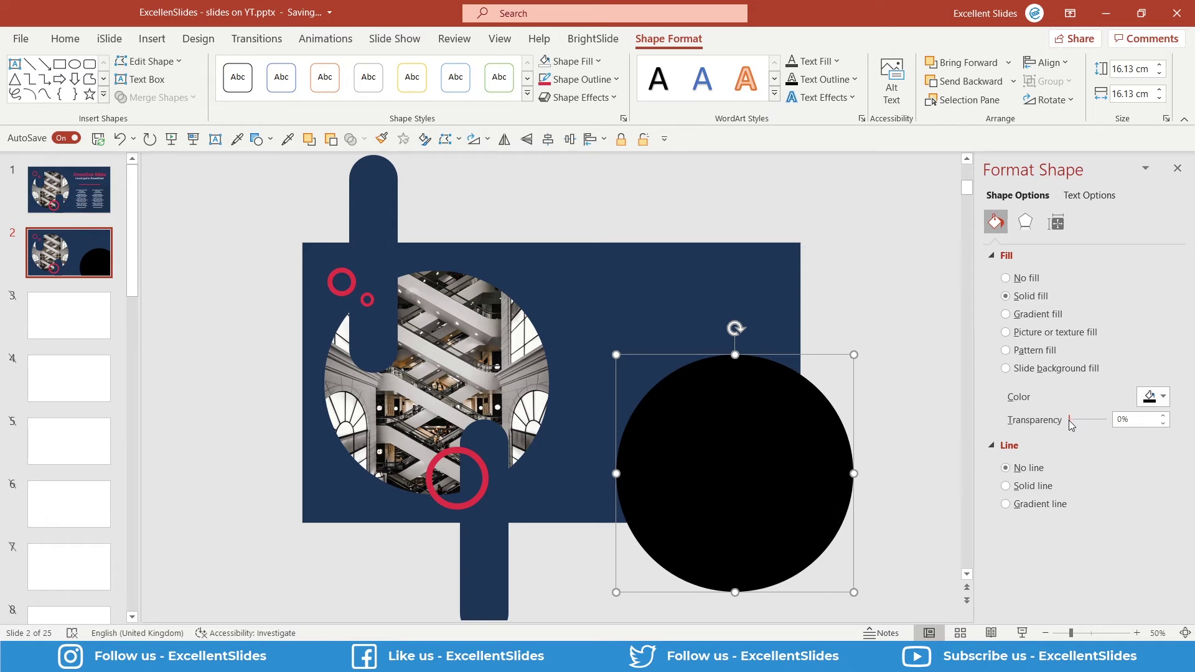
drag(1069, 421, 1107, 427)
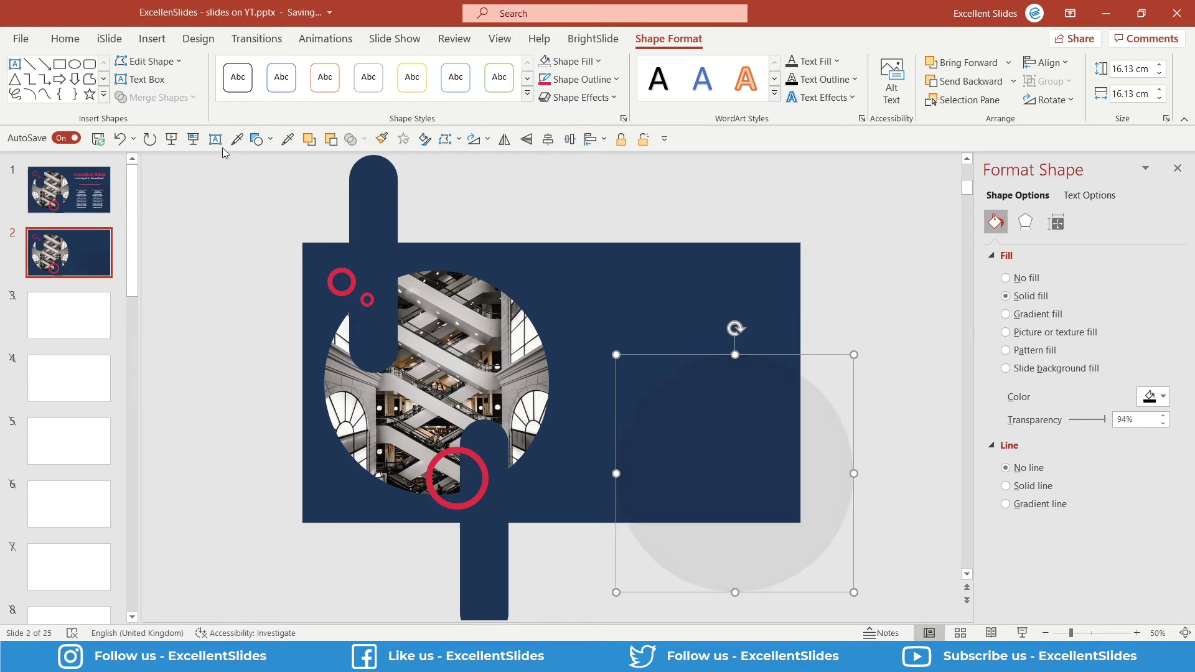
click(193, 138)
Step: Check the title fonts and paste the 'Creative Slide' title box onto slide 2
click(805, 293)
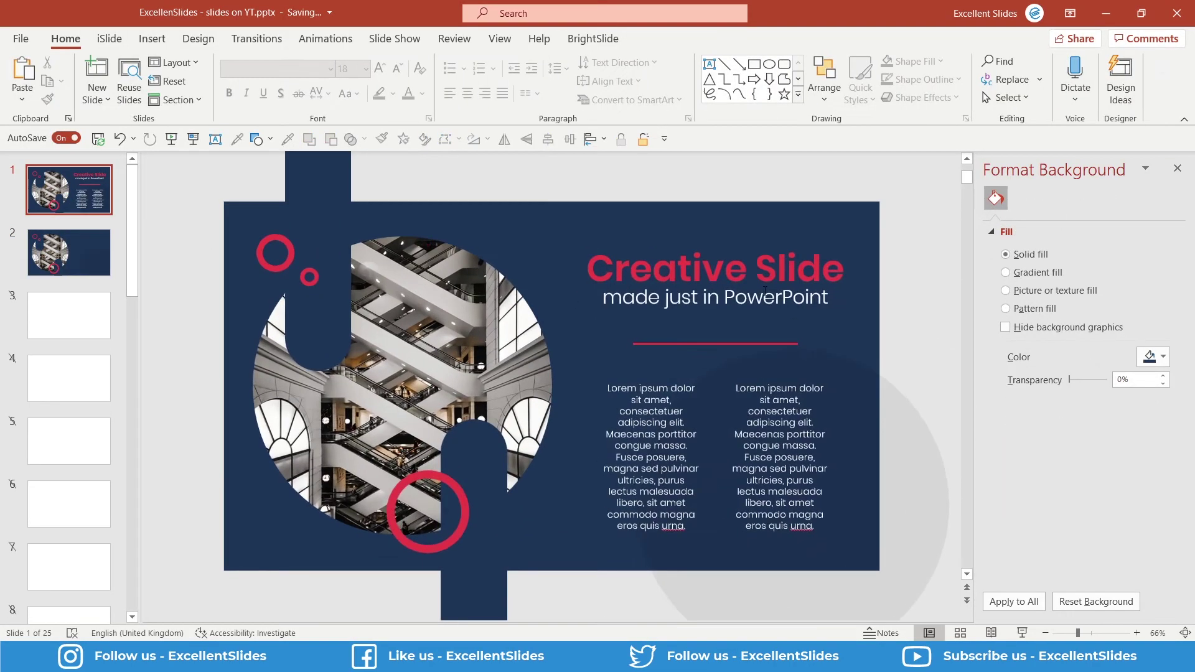
click(747, 297)
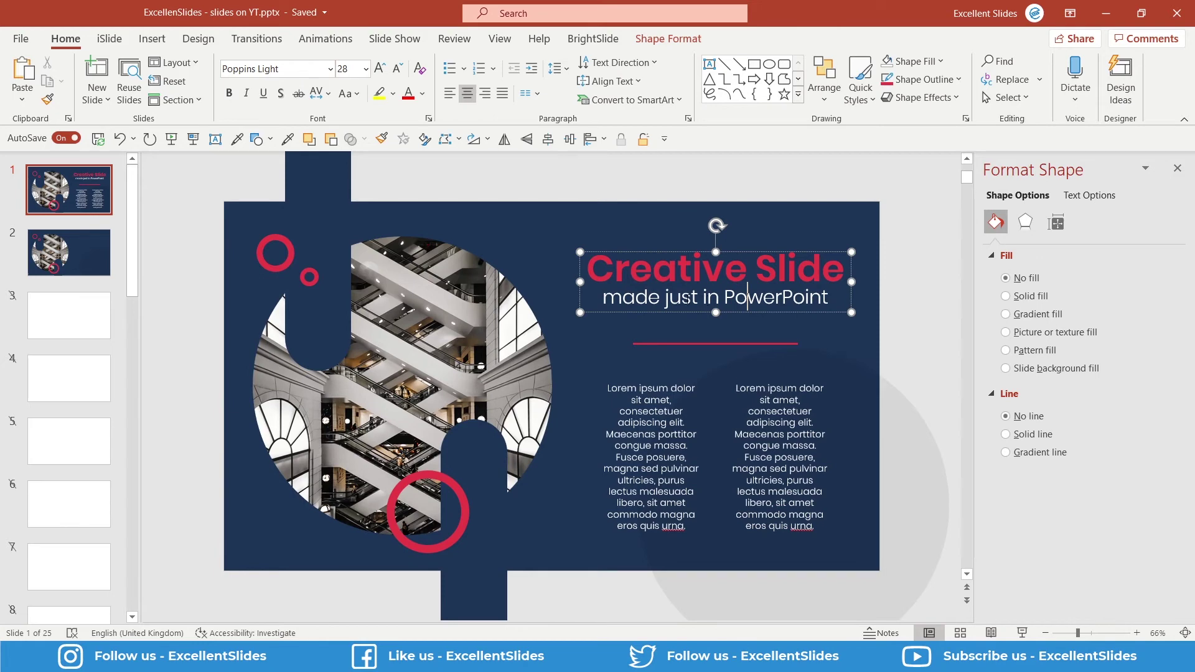
drag(586, 268, 829, 284)
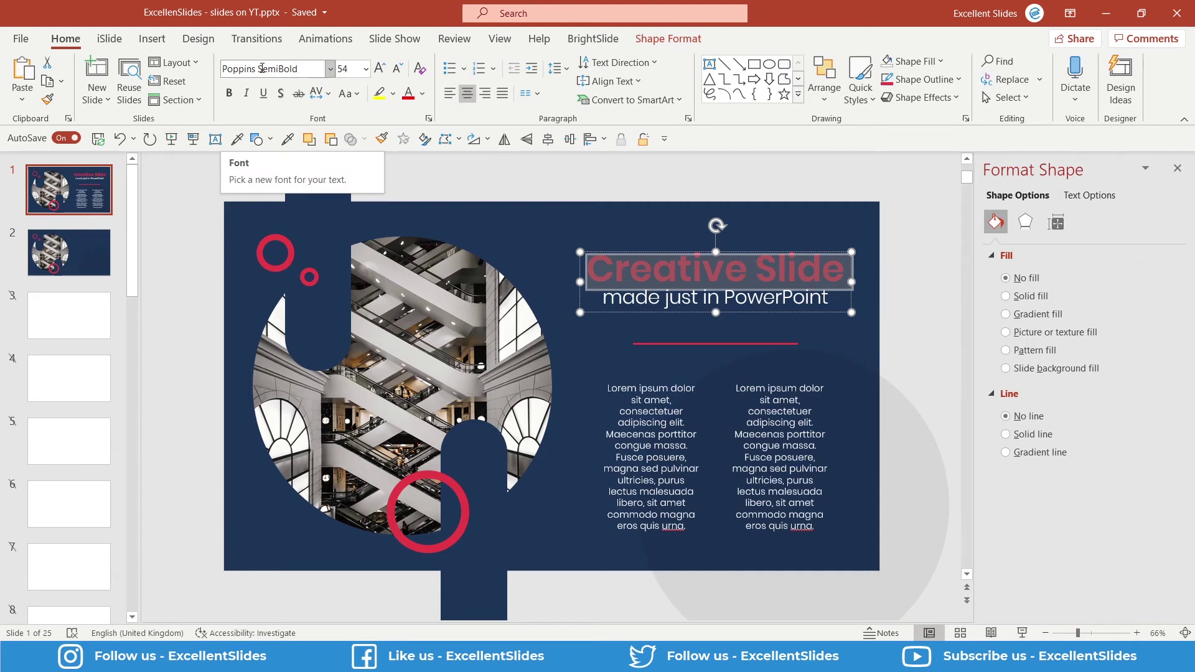
drag(602, 298, 834, 298)
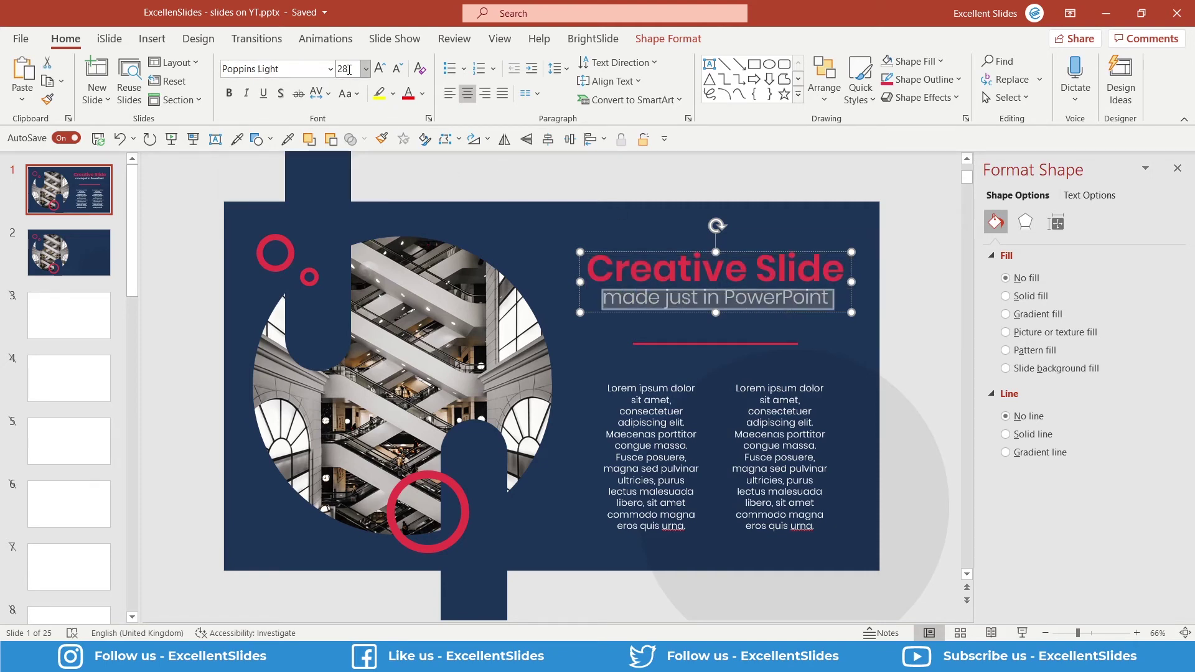
click(664, 301)
triple_click(746, 301)
drag(635, 260, 778, 269)
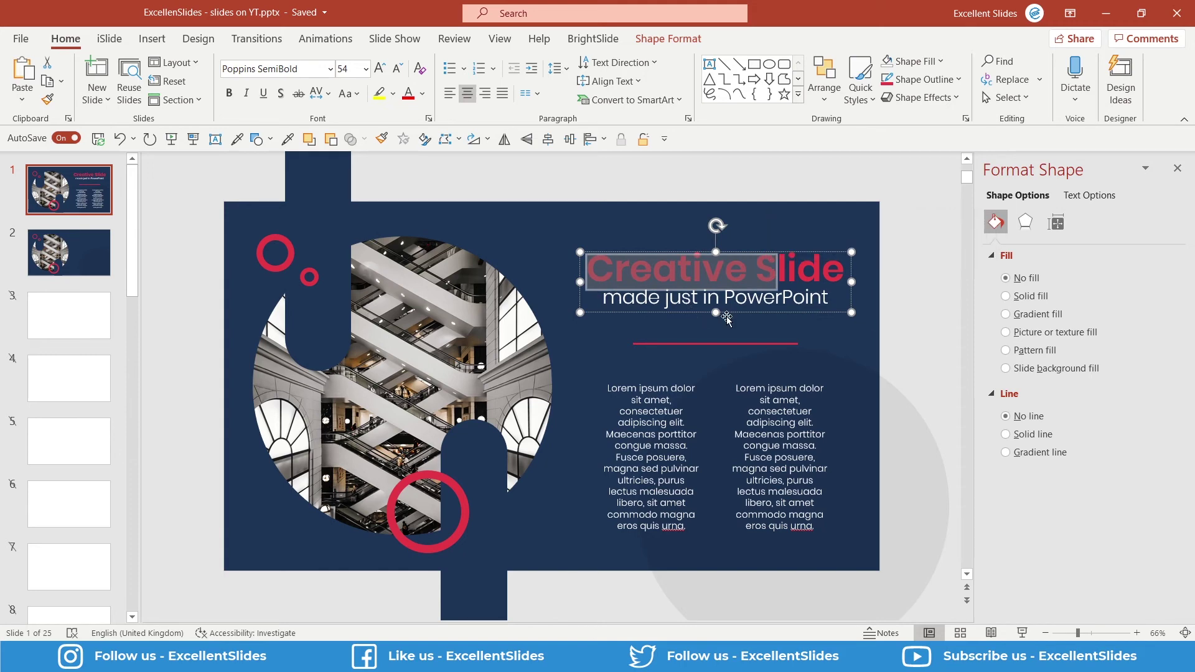
click(676, 314)
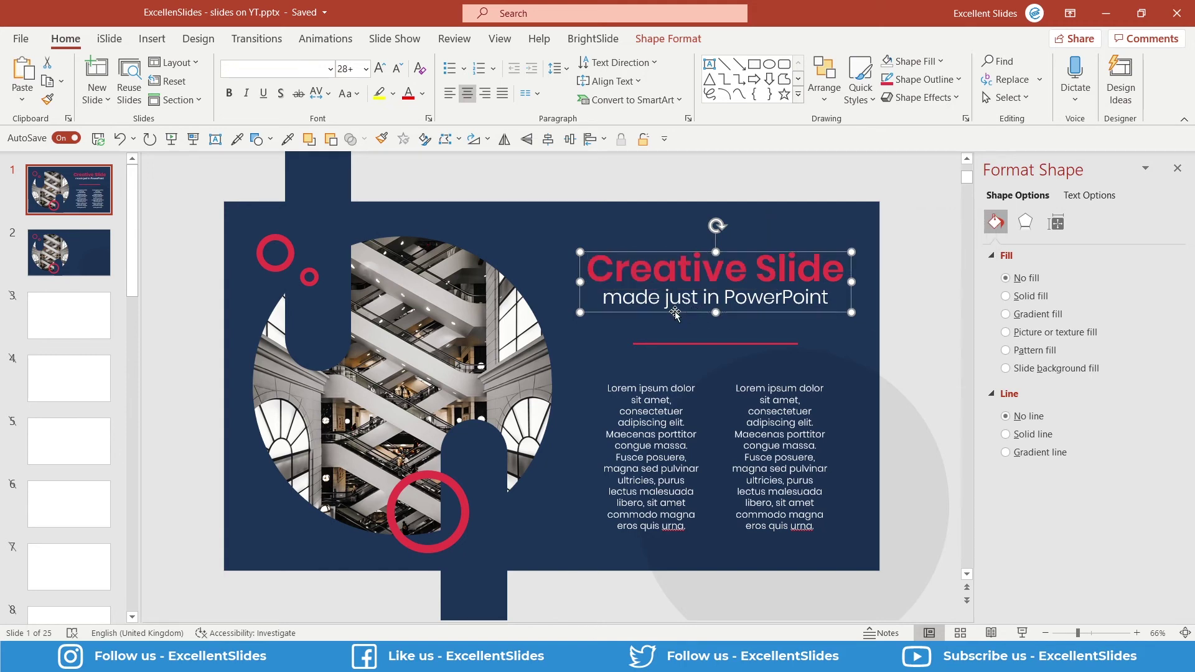
click(86, 255)
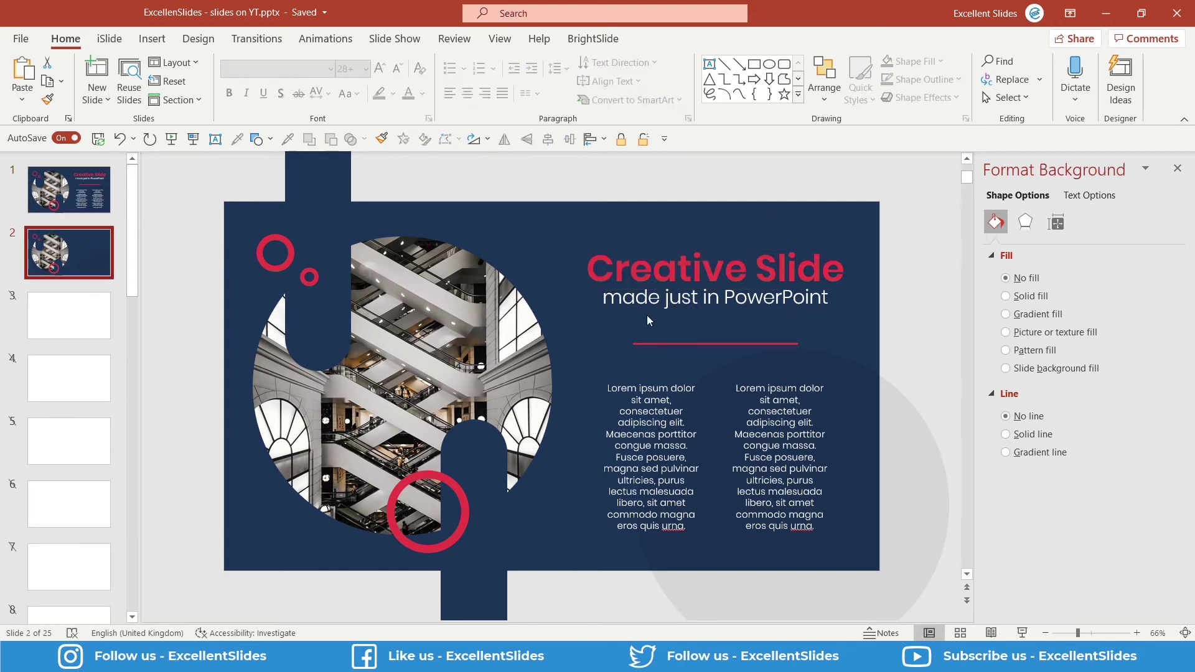
key(ctrl+v)
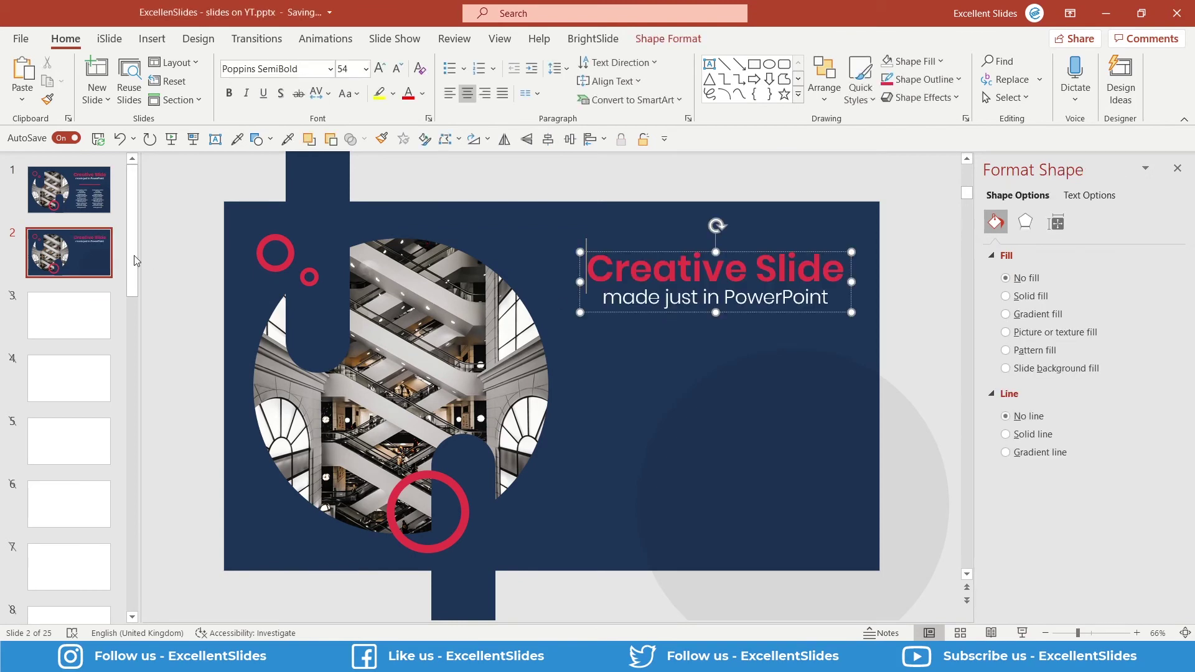
Step: Copy the red divider line from slide 1 onto slide 2
key(Page_Up)
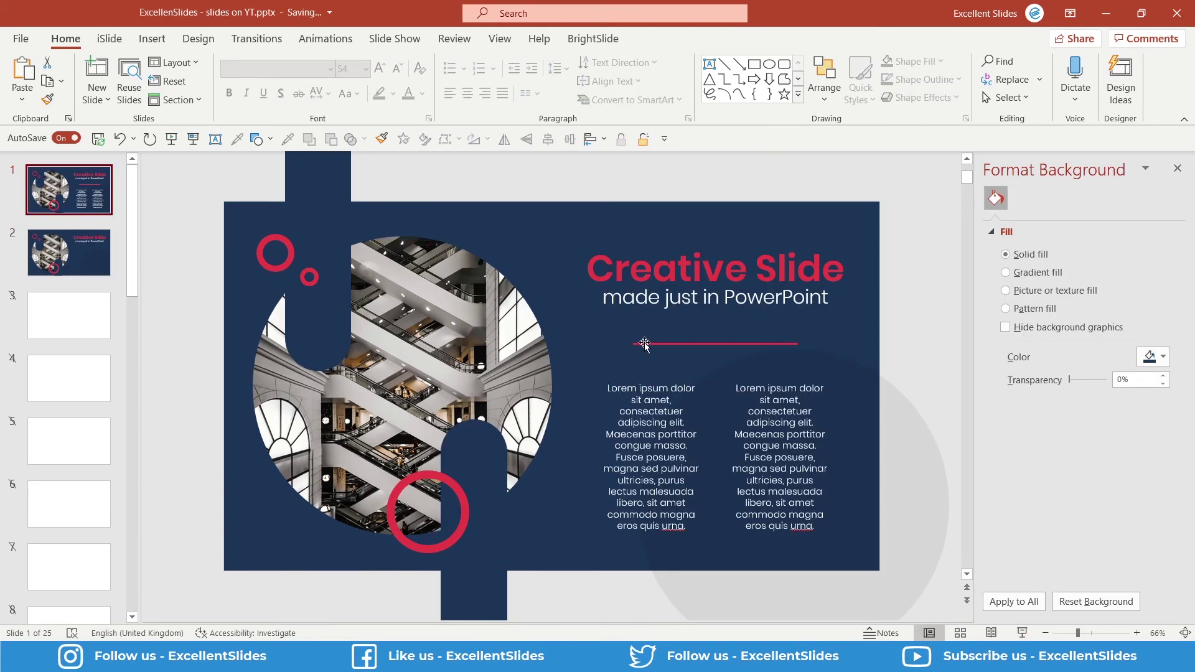
click(647, 343)
scroll(647, 343, up, 8)
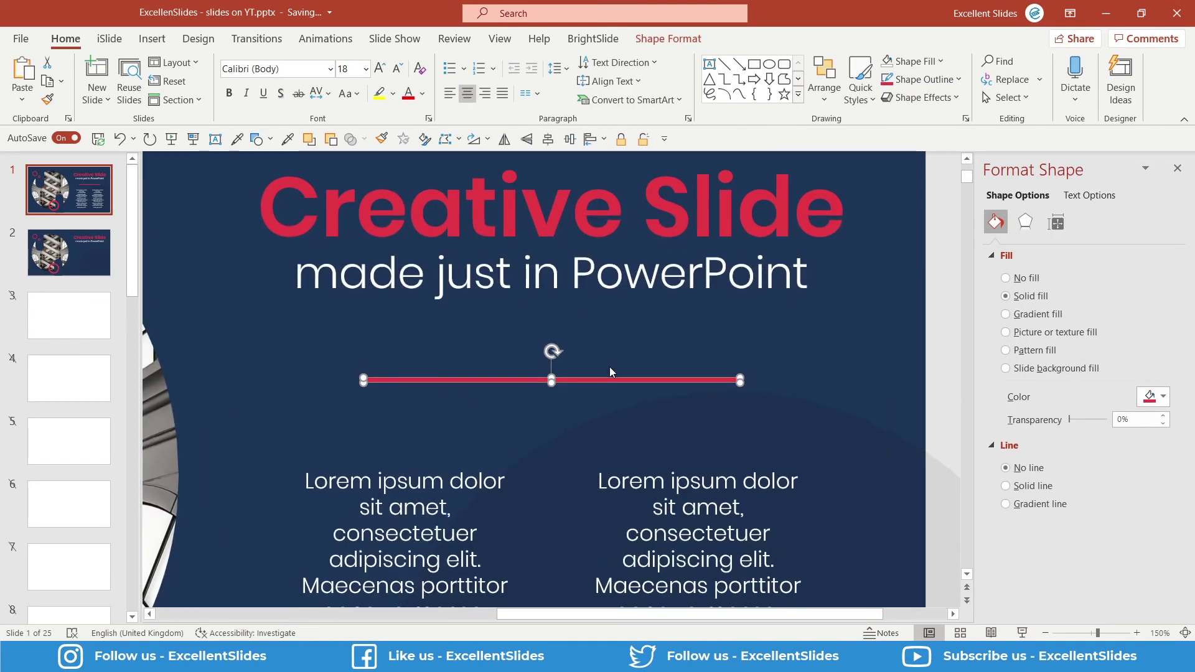
scroll(610, 372, up, 3)
scroll(610, 371, down, 5)
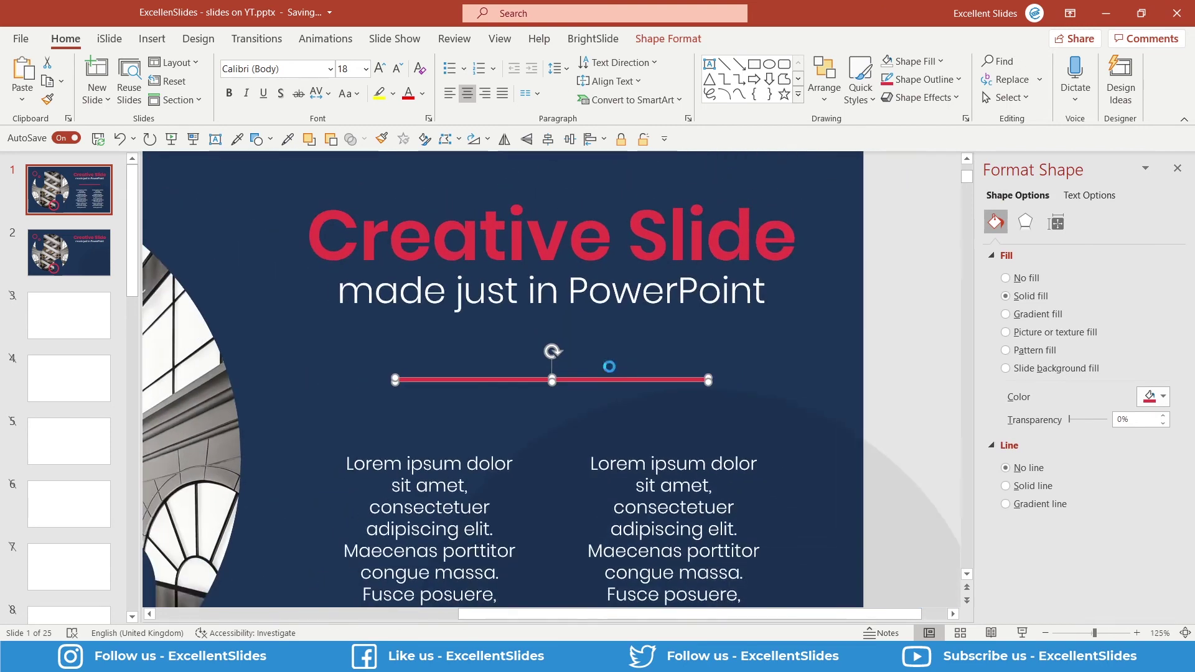
key(Page_Down)
key(ctrl+v)
click(66, 199)
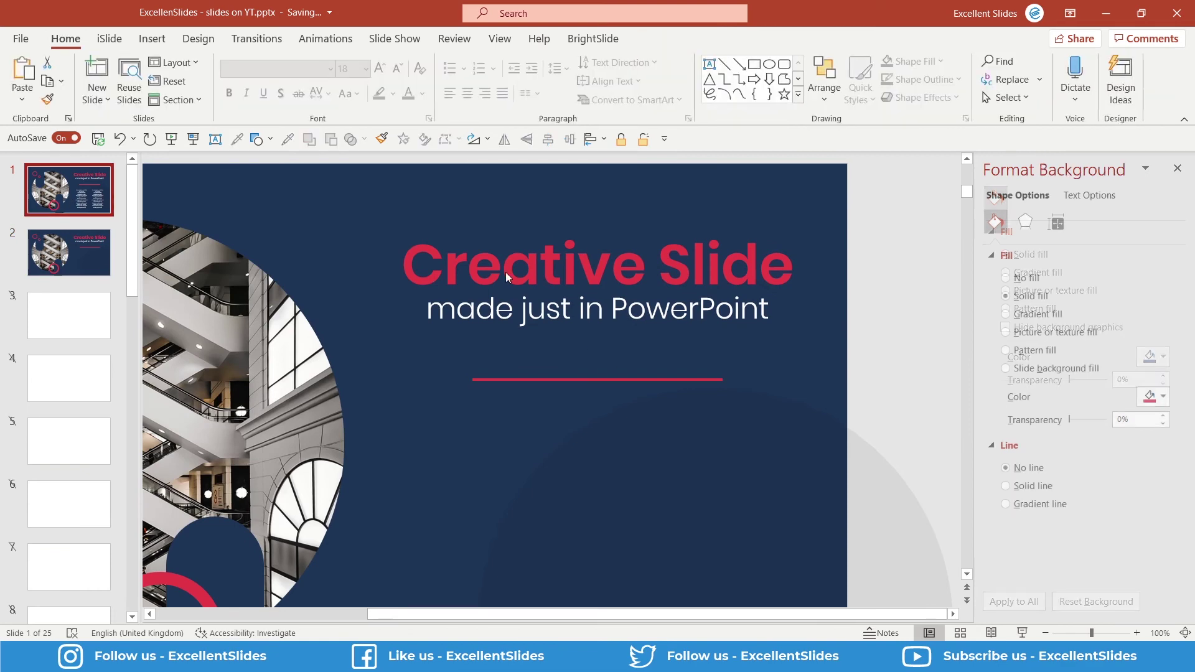
scroll(505, 272, down, 4)
scroll(658, 375, up, 1)
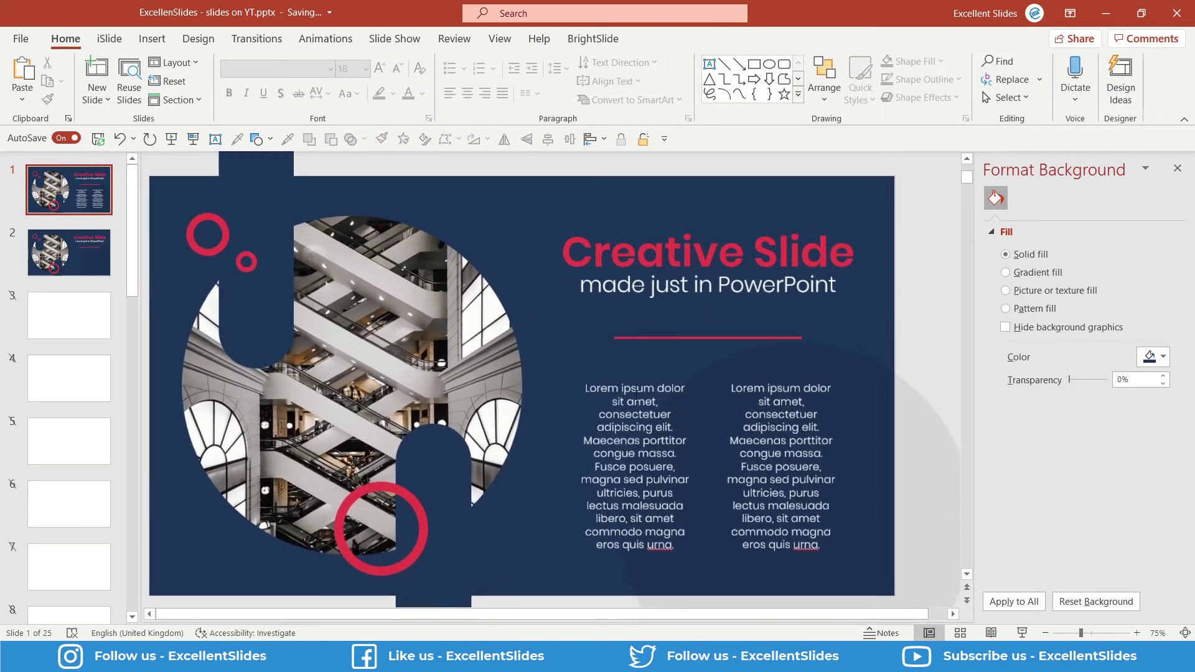
Step: Ungroup slide 1's two Lorem ipsum columns and paste them onto slide 2
click(633, 414)
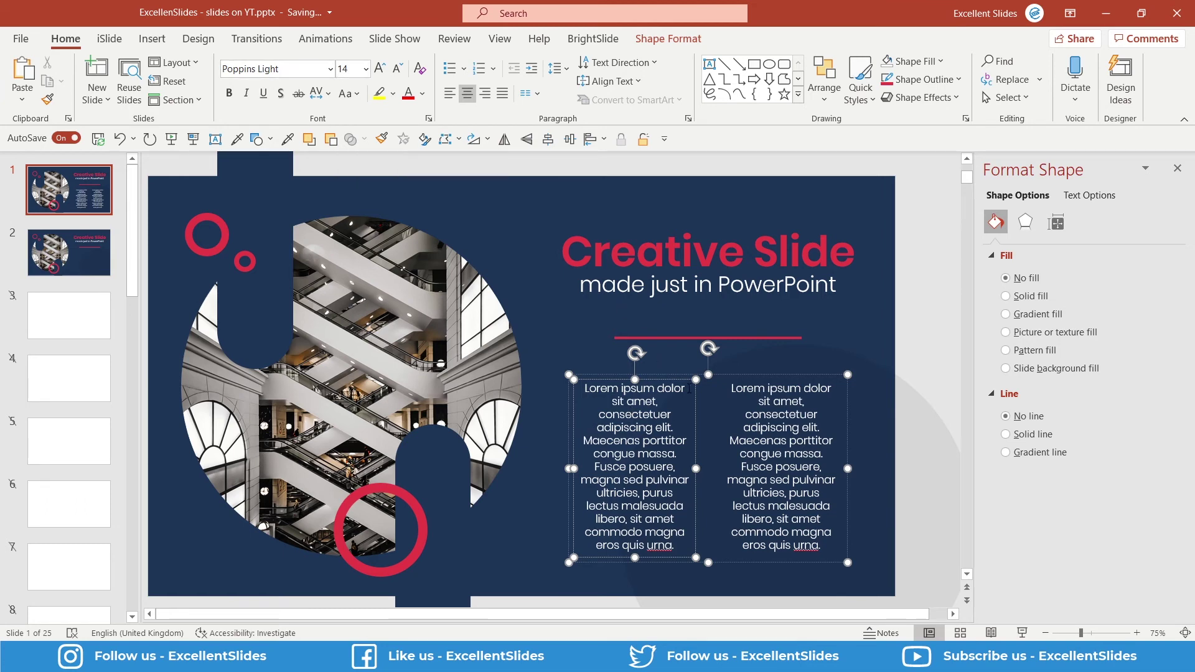
click(672, 377)
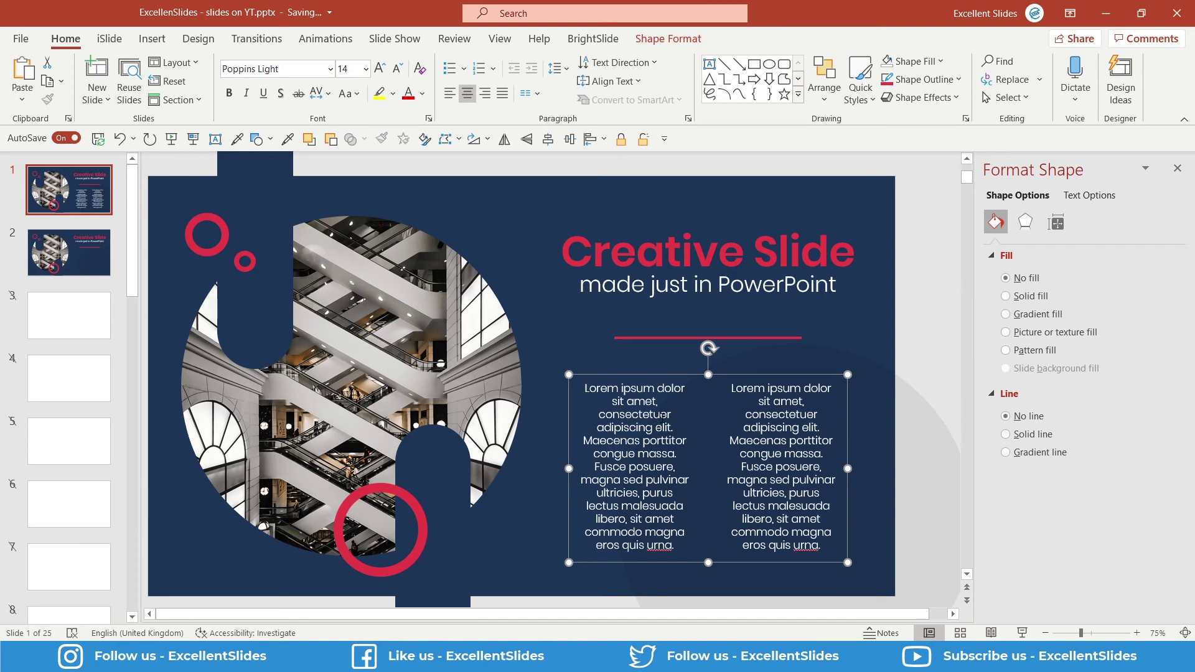
key(ctrl+shift+g)
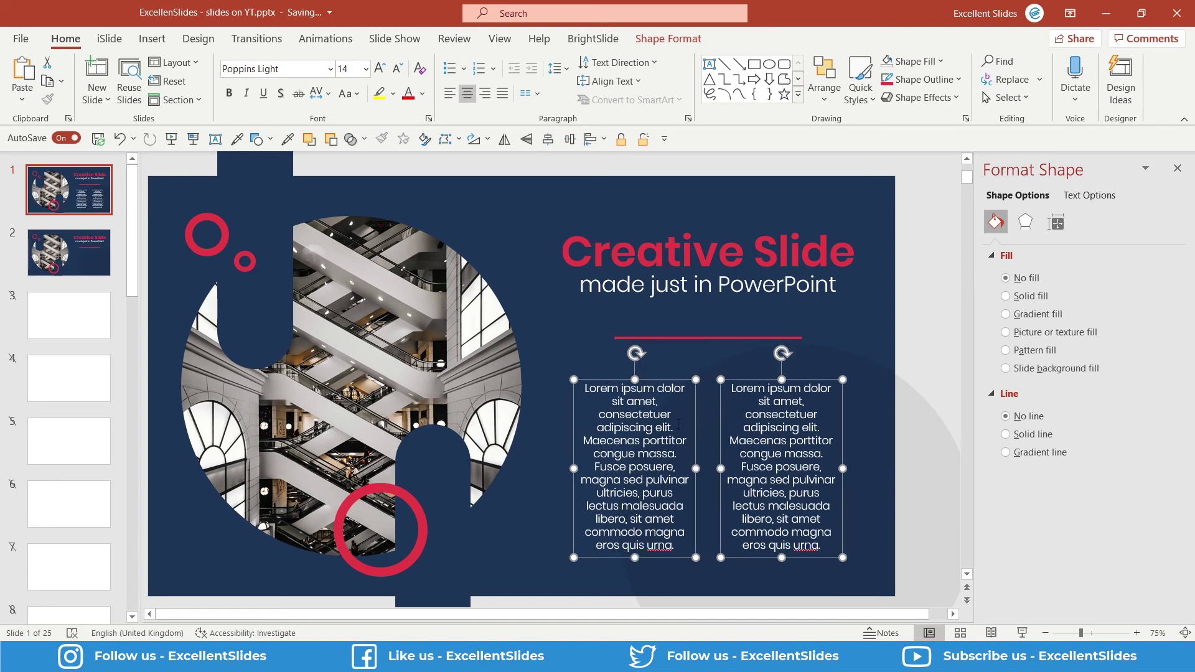
click(85, 259)
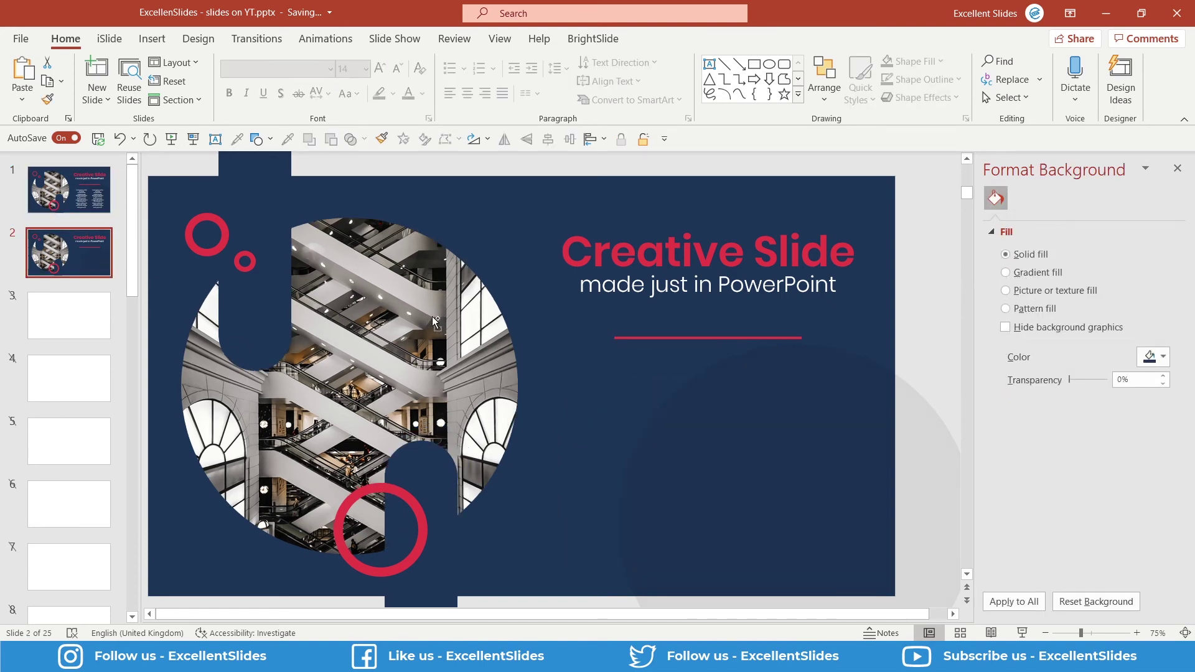
key(ctrl+v)
scroll(758, 344, down, 3)
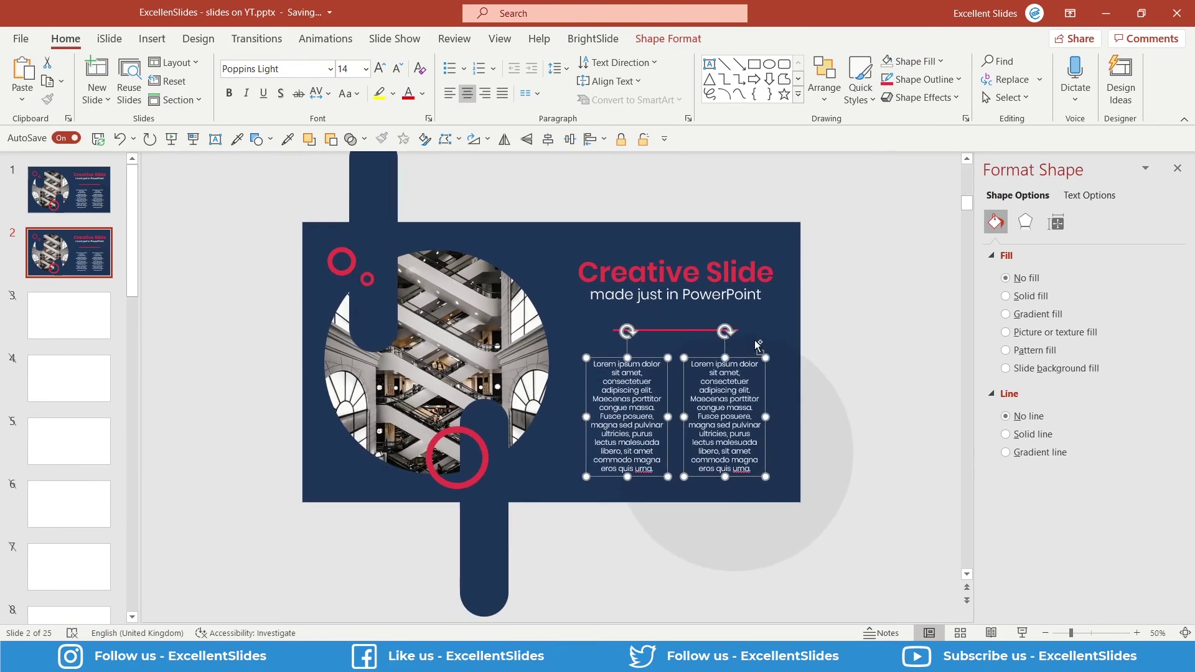
scroll(758, 344, up, 3)
Step: Group the two Lorem ipsum text columns on slide 2
click(754, 275)
click(725, 200)
click(713, 255)
click(734, 311)
click(619, 348)
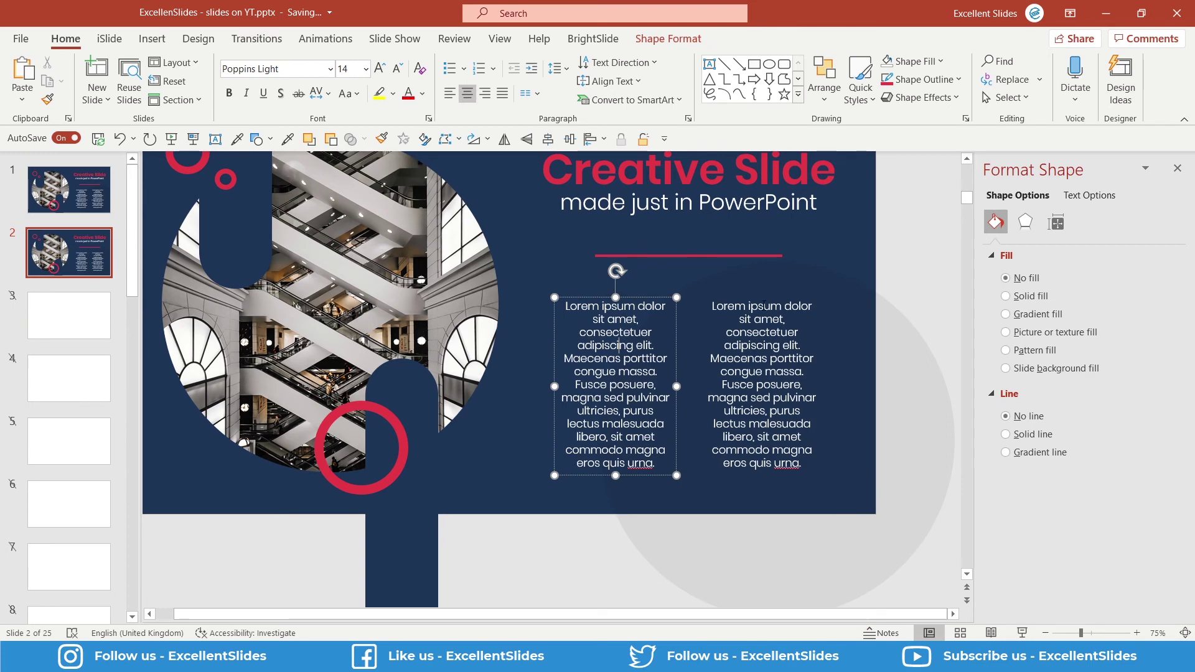
shift+click(764, 321)
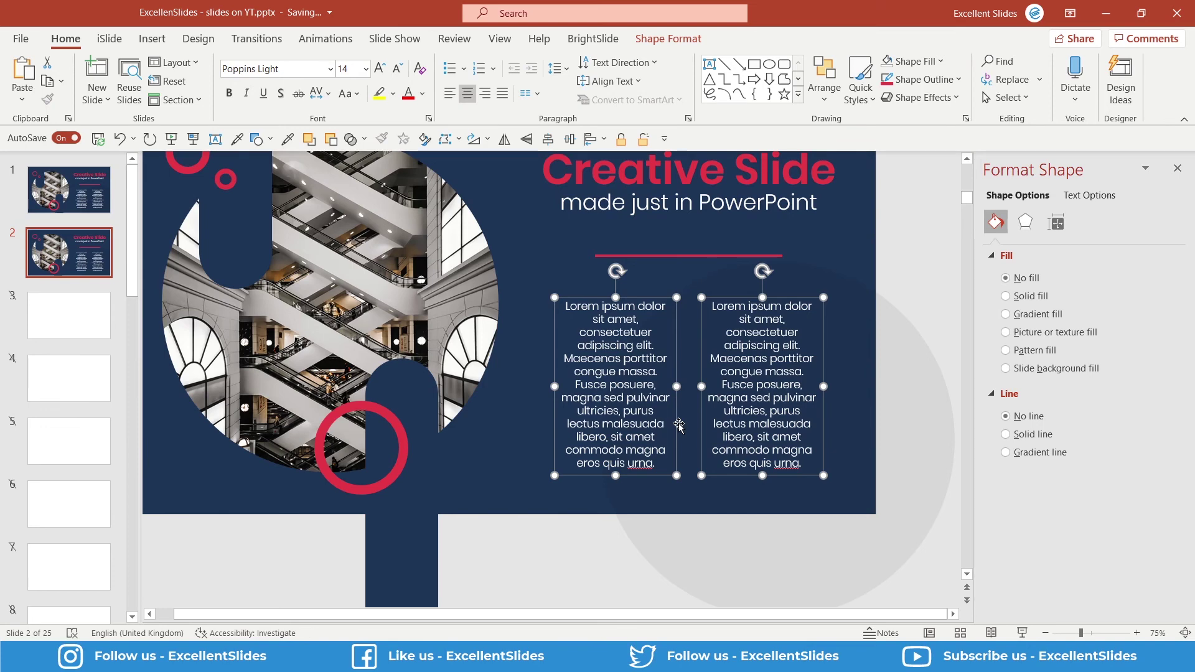
key(ctrl+g)
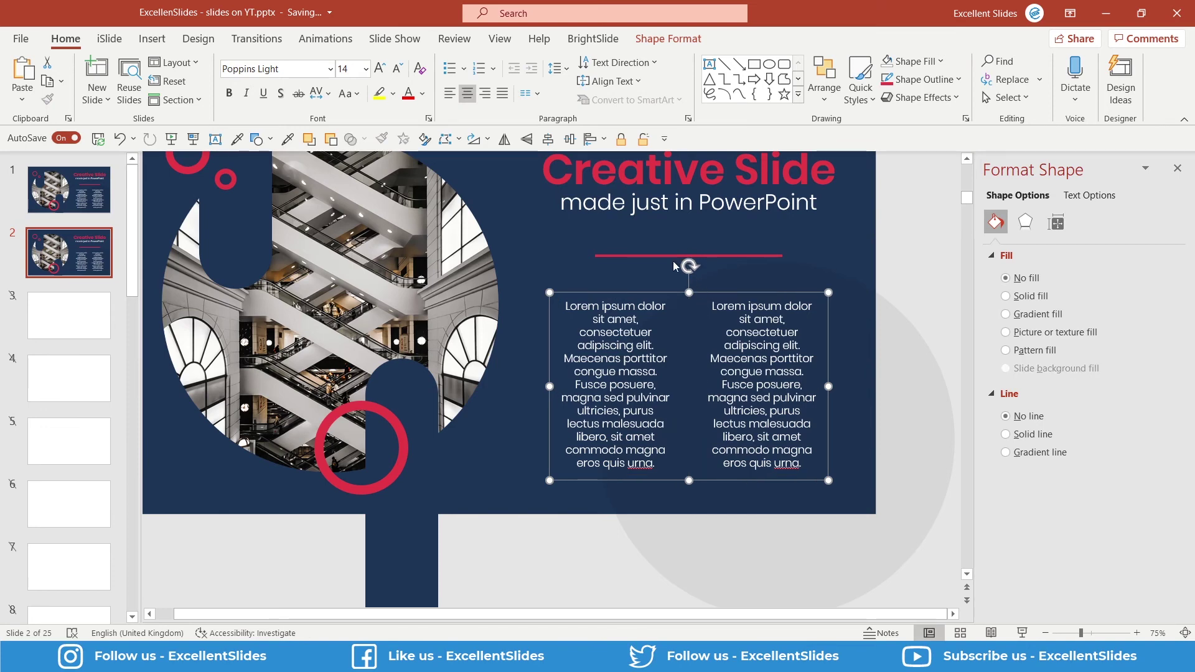
Step: Align the text group, red line and title to a common horizontal centre
scroll(673, 260, up, 2)
scroll(651, 257, up, 1)
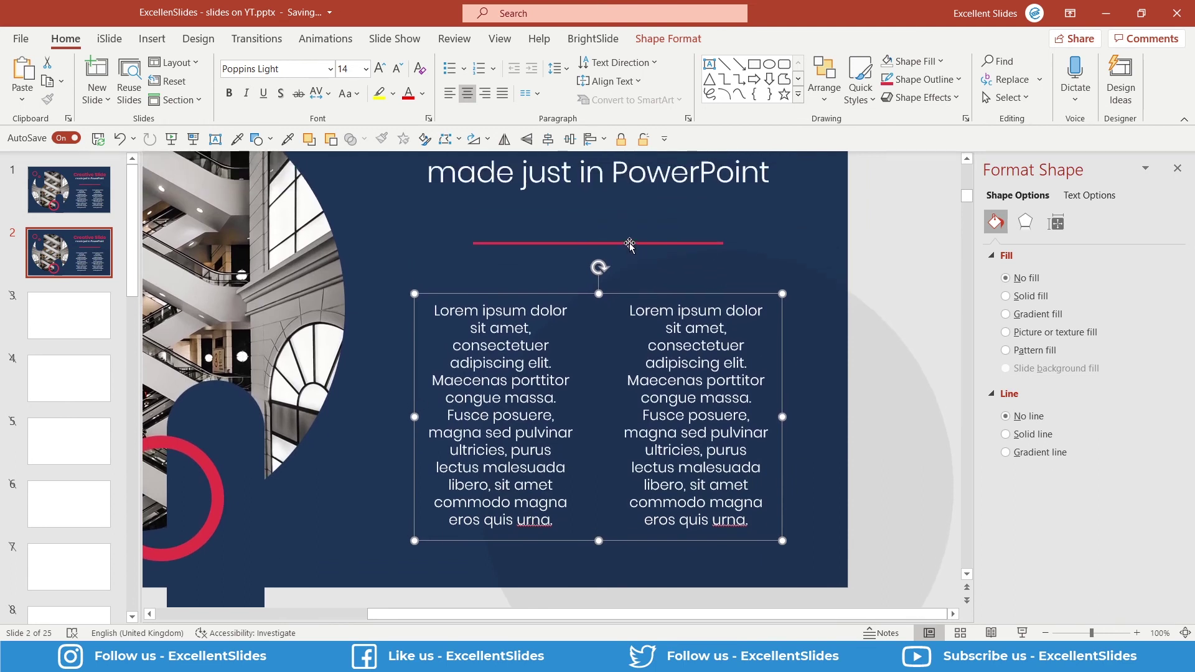
shift+click(629, 243)
scroll(653, 259, up, 1)
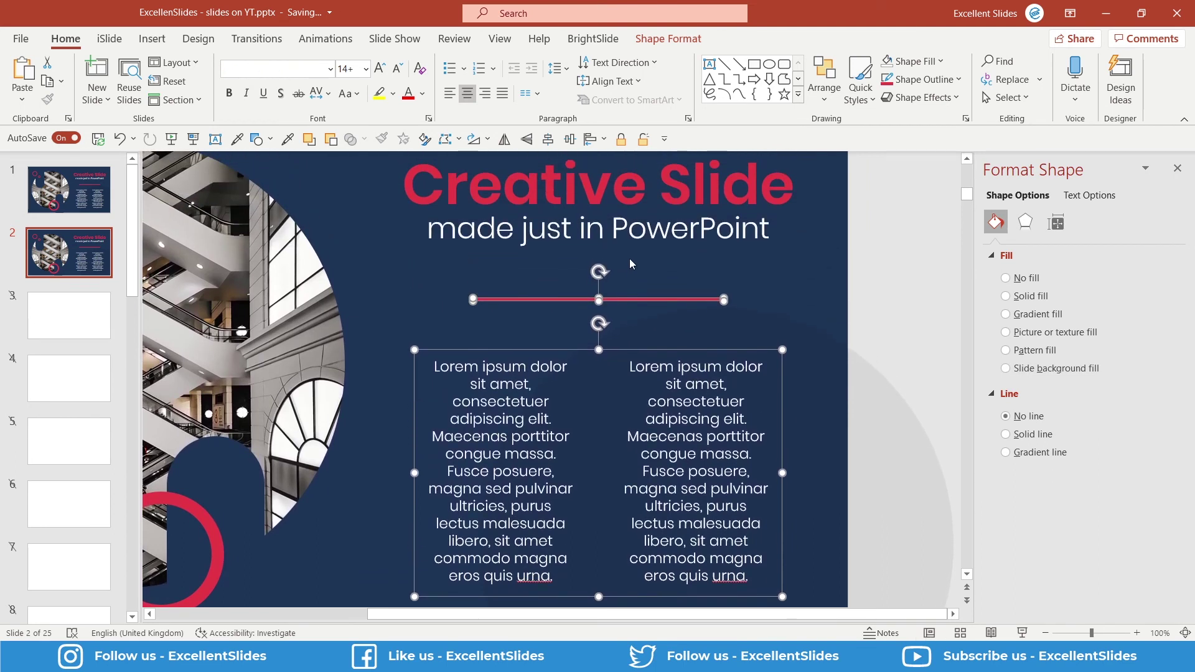
shift+click(595, 237)
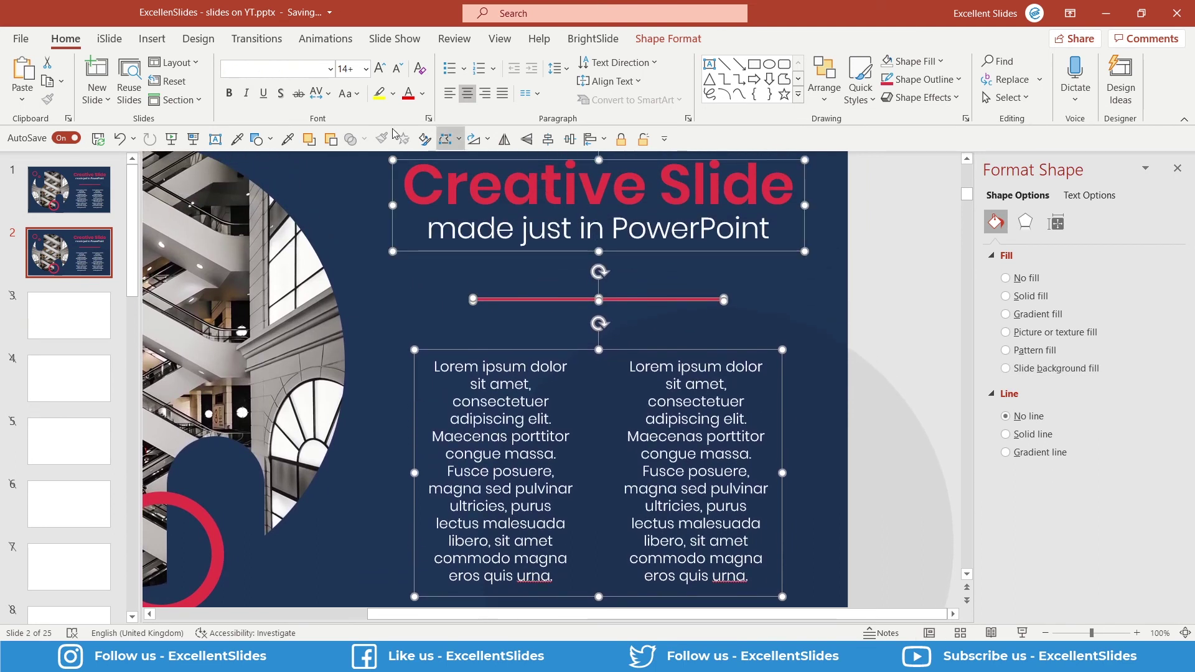
click(668, 38)
click(1048, 62)
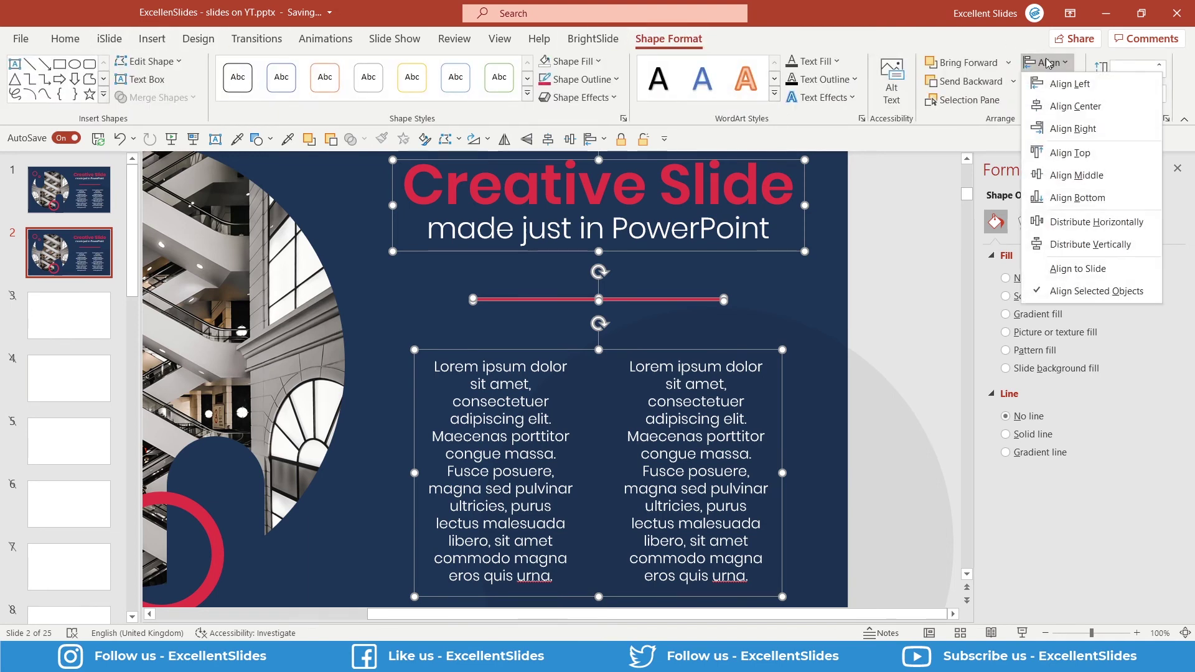
click(1092, 178)
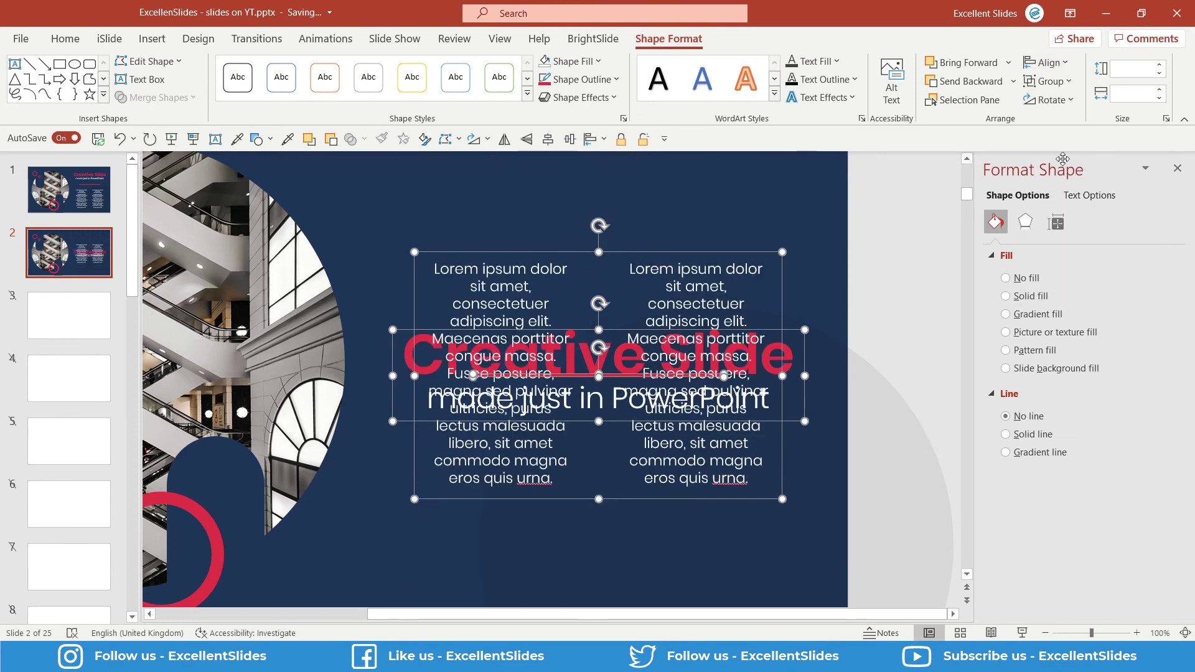
key(ctrl+z)
click(1047, 62)
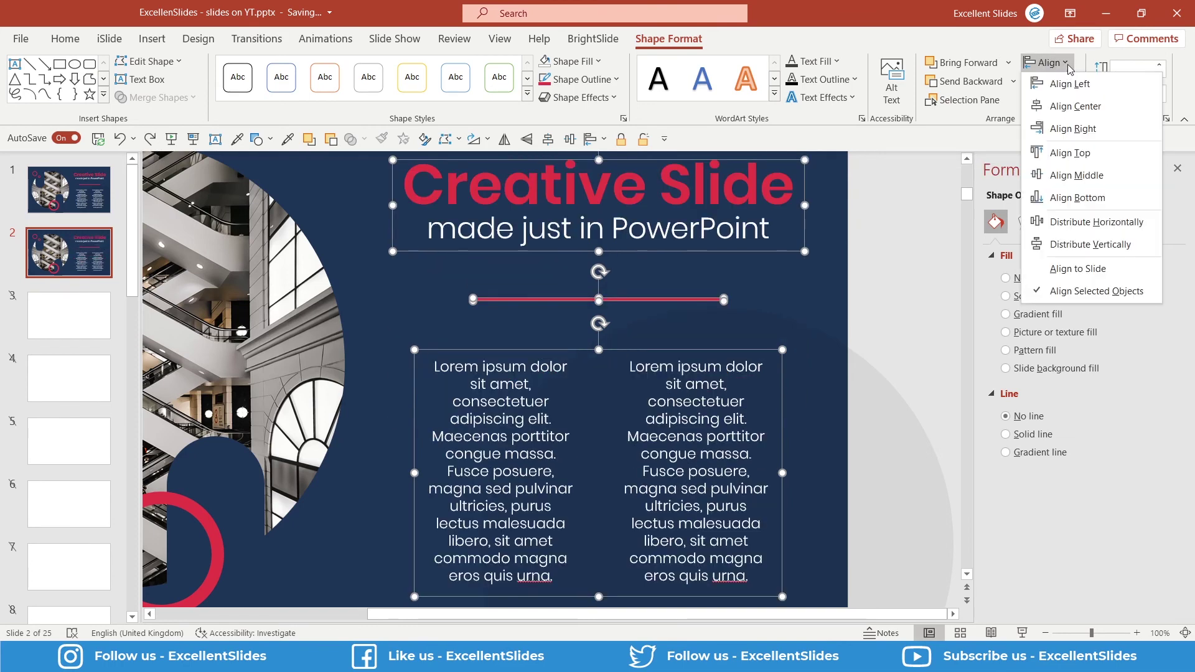
click(1080, 107)
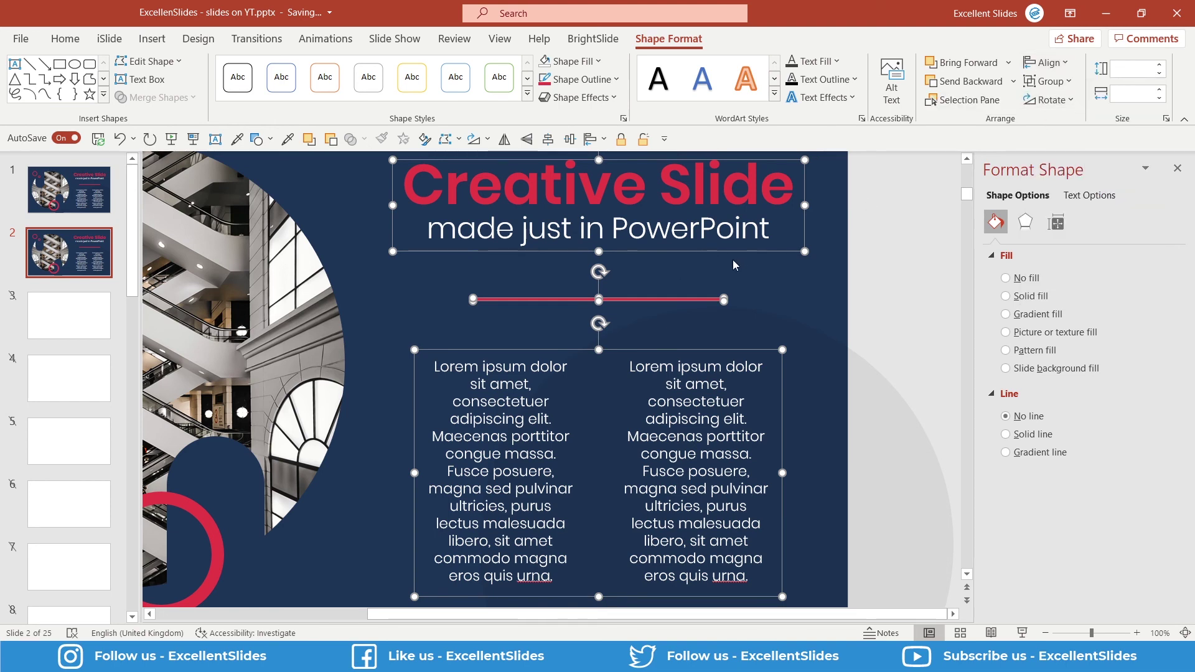
ctrl+scroll(733, 260, down, 3)
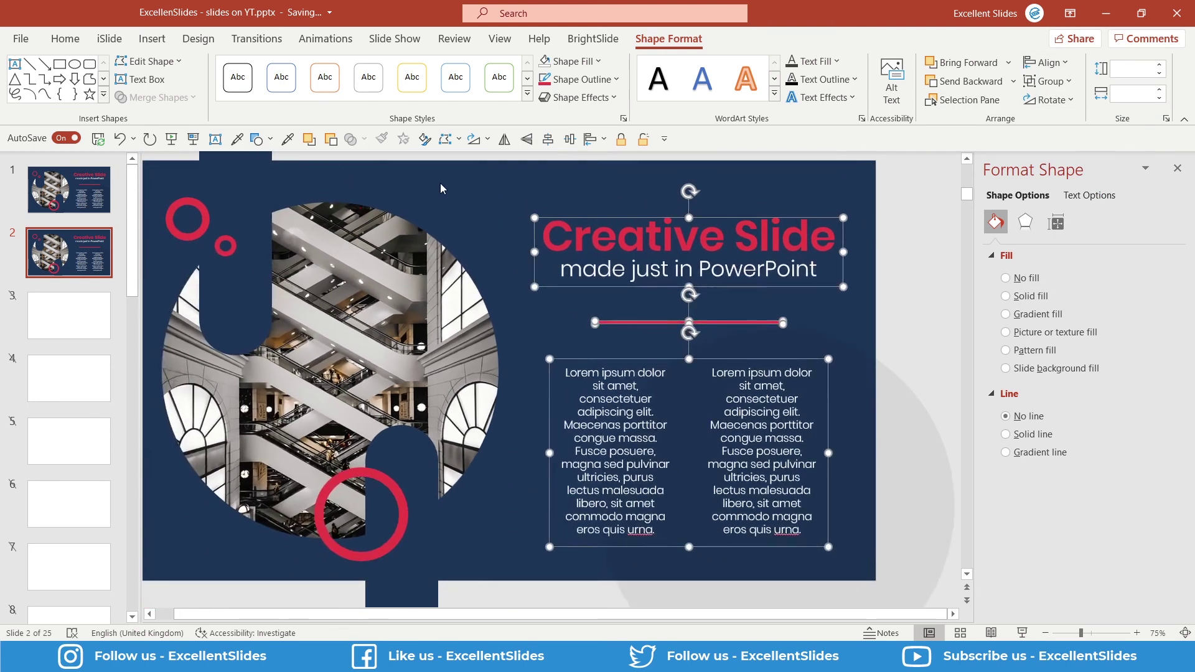